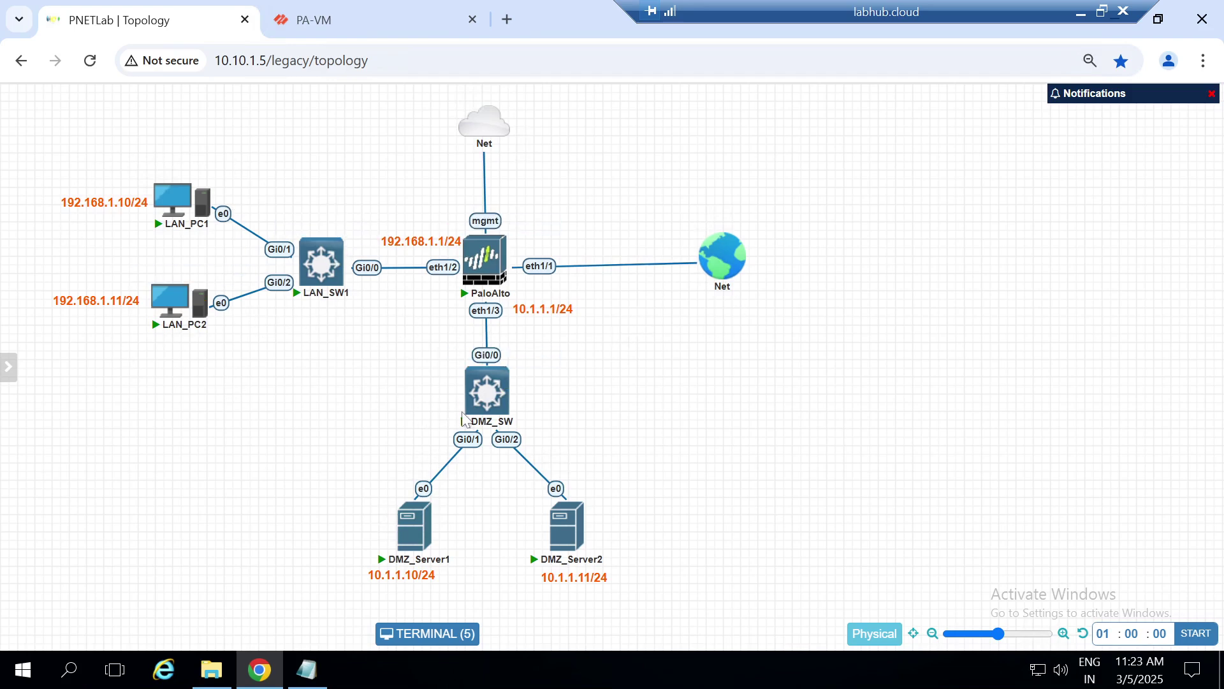
# Switch to the PA-VM firewall's web interface and create a network zone named WAN with type Layer3
pyautogui.moveTo(203, 202)
pyautogui.click(394, 9)
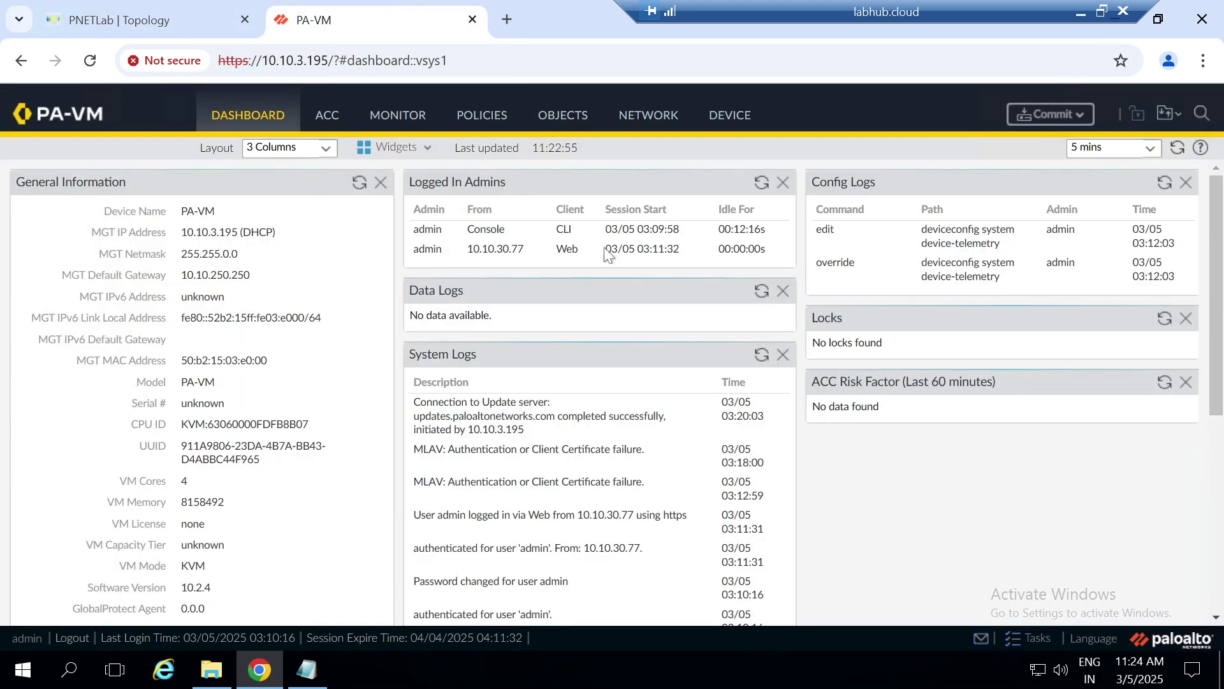
pyautogui.click(646, 118)
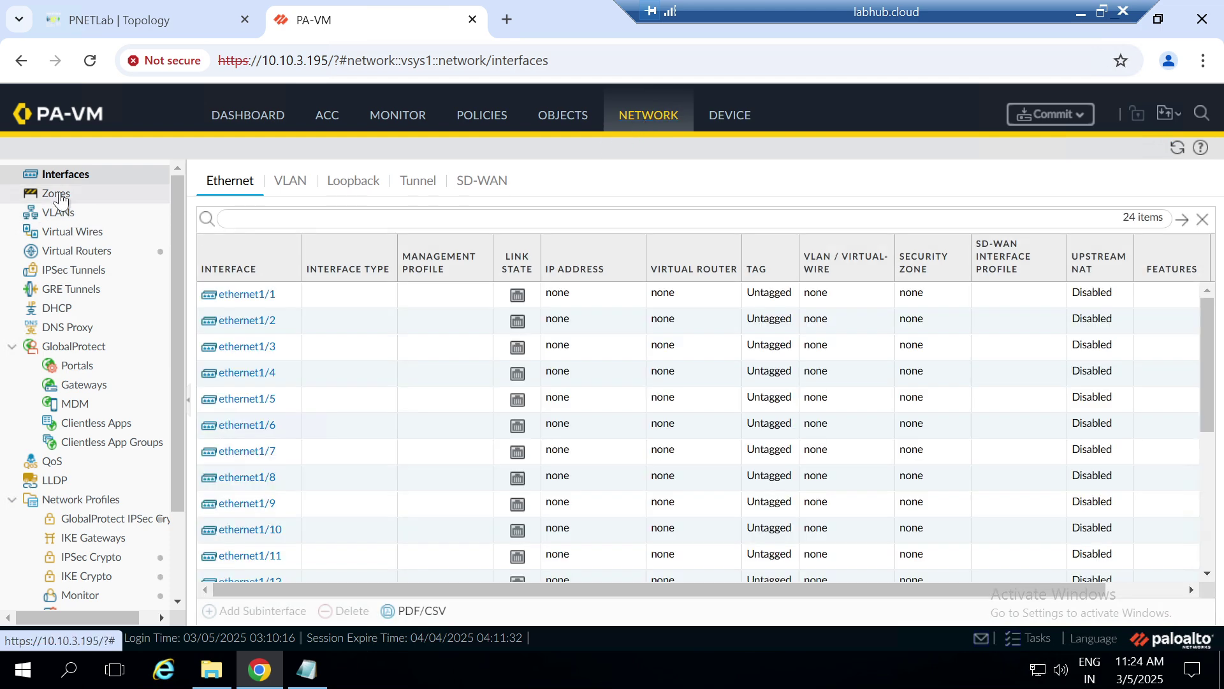
pyautogui.click(64, 194)
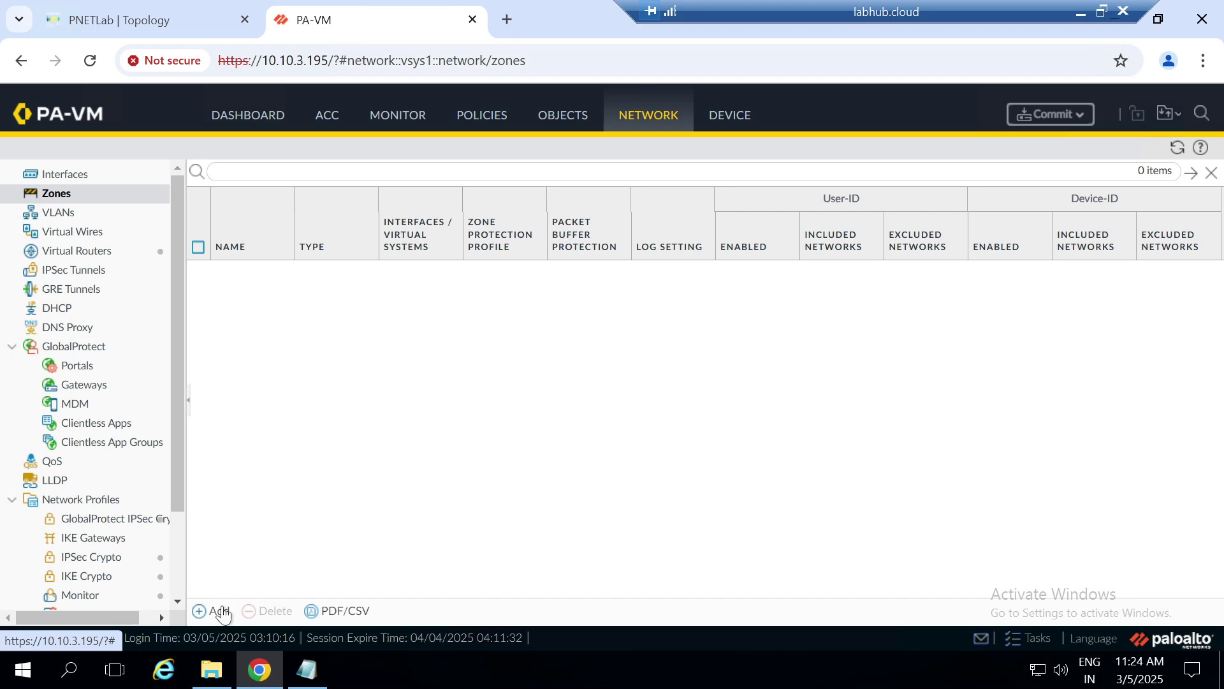
pyautogui.click(219, 612)
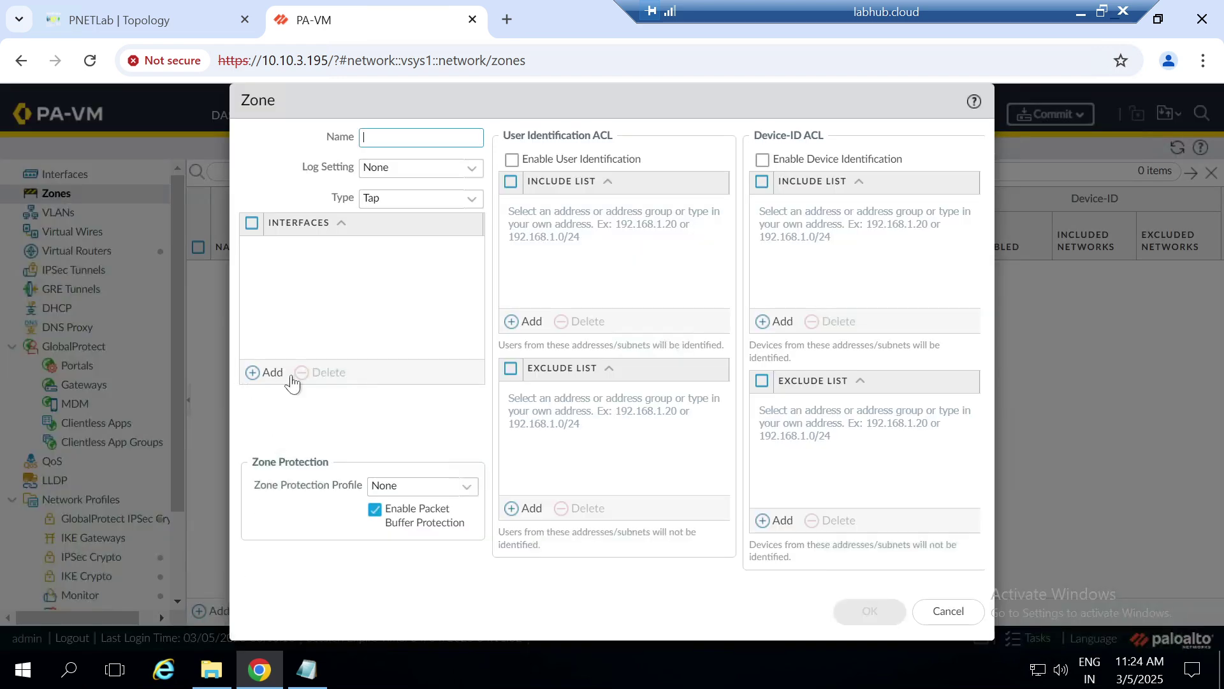
pyautogui.moveTo(413, 152)
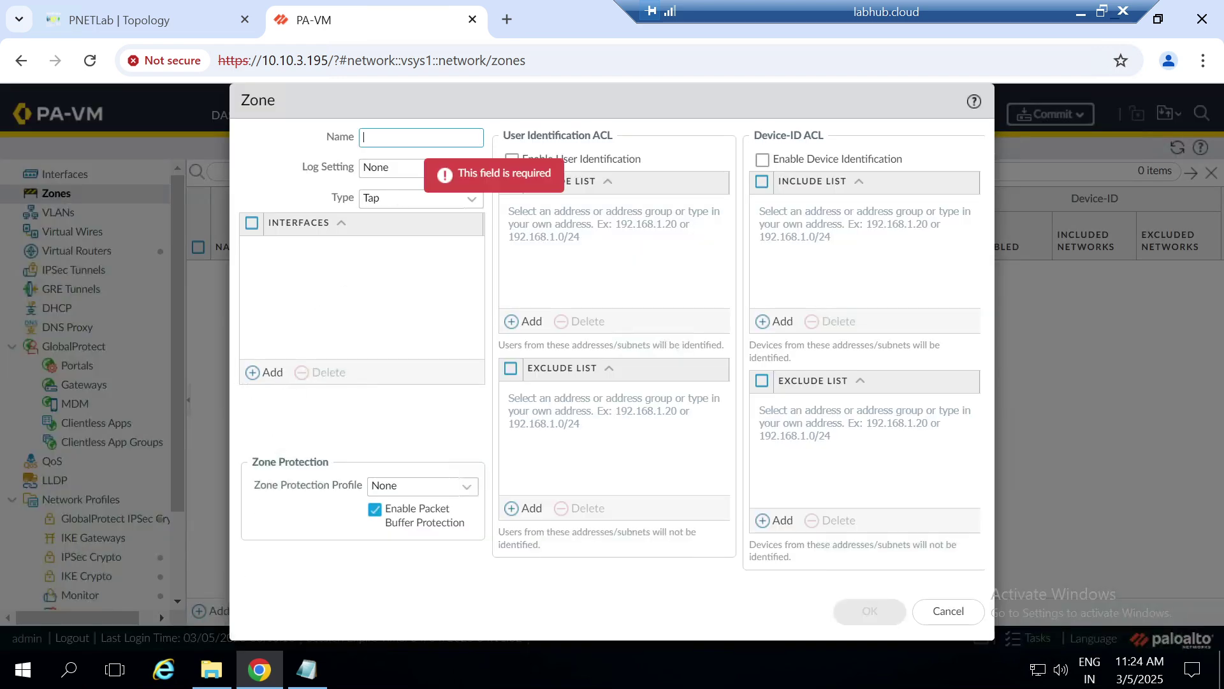
pyautogui.write('WAN')
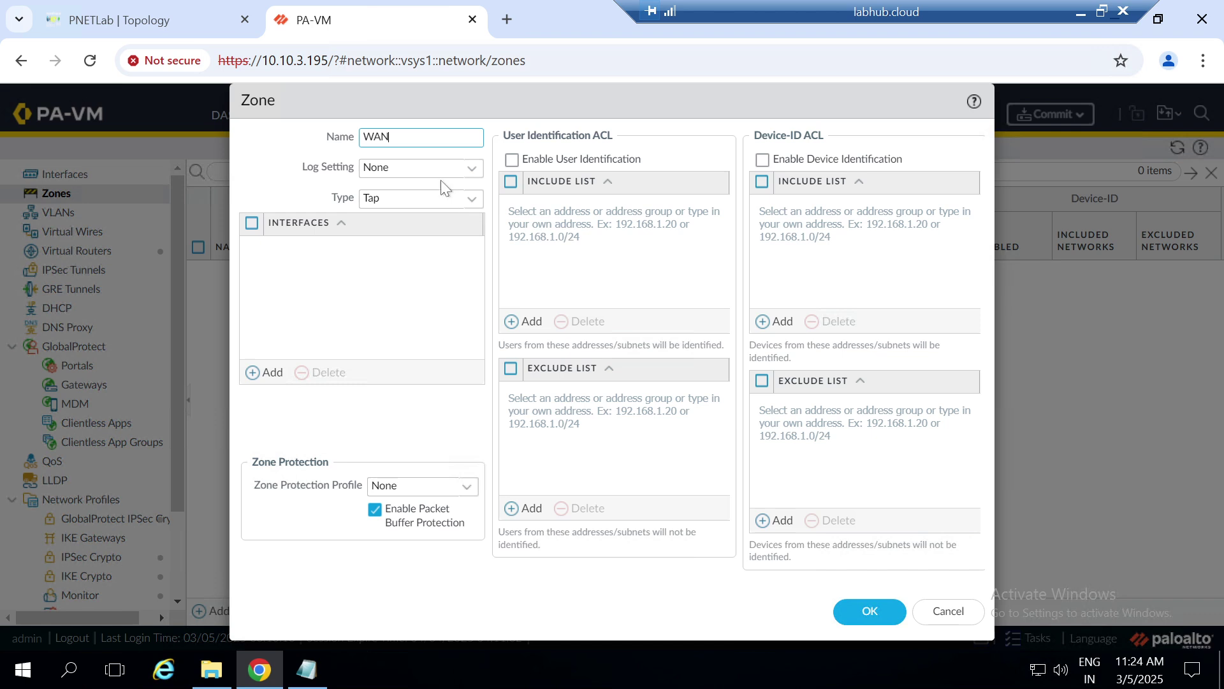
pyautogui.click(477, 199)
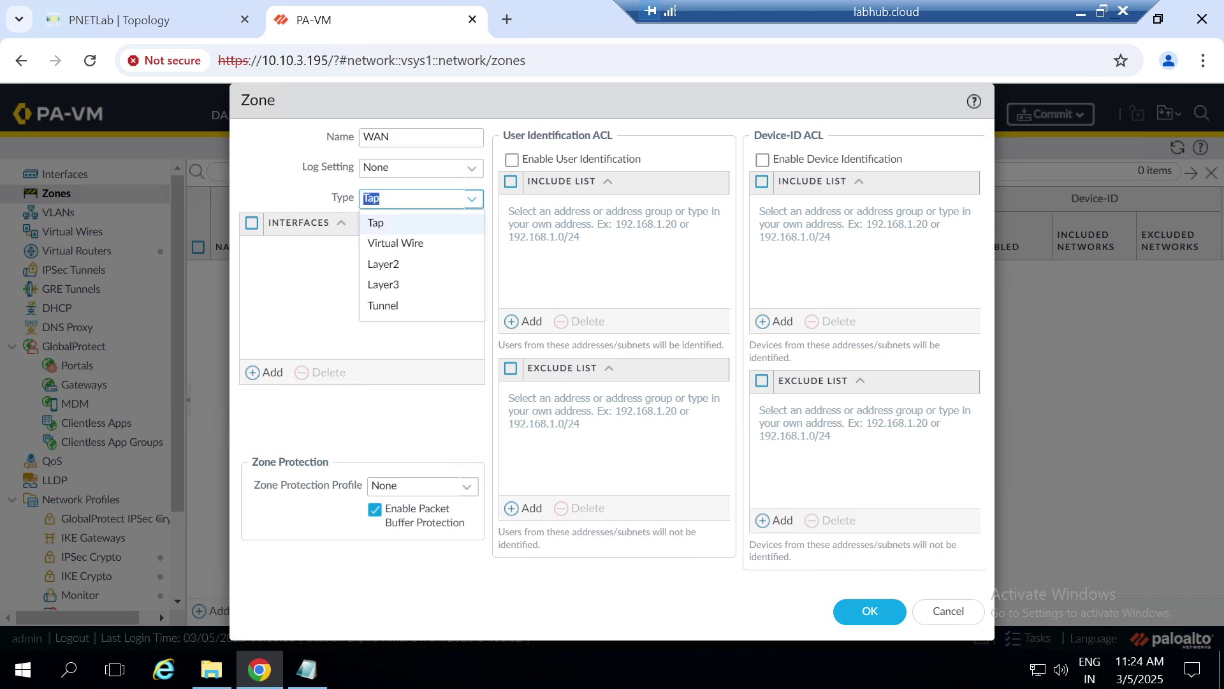
pyautogui.click(392, 287)
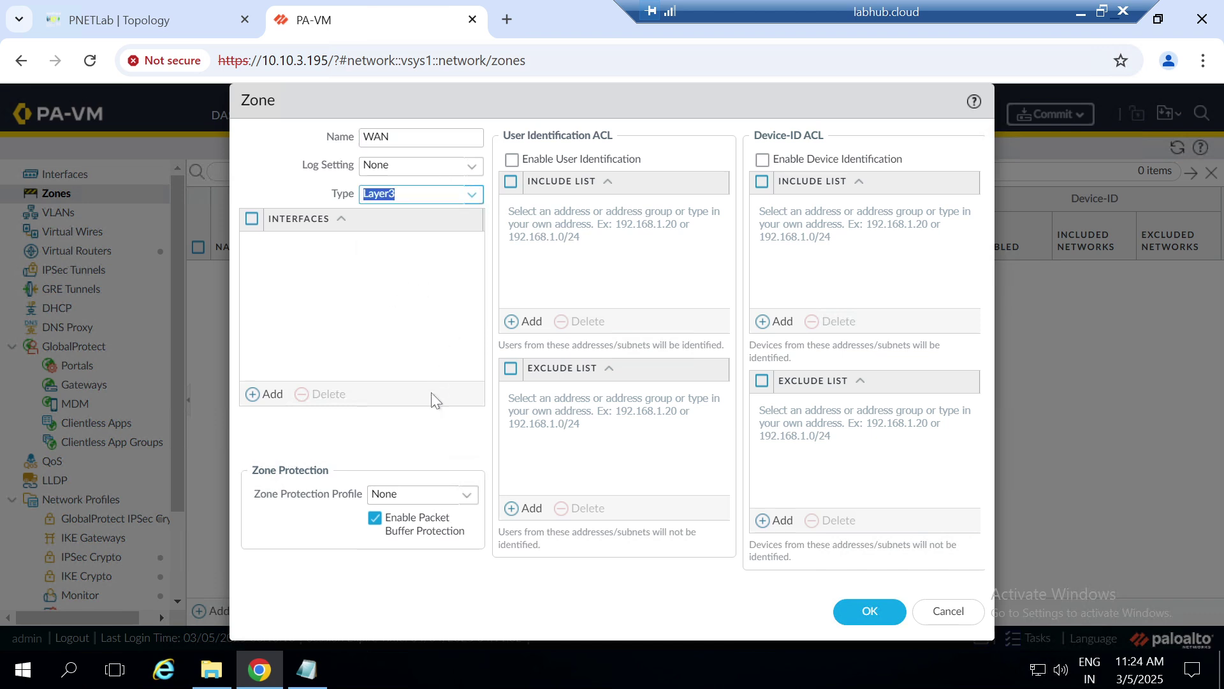
pyautogui.click(871, 616)
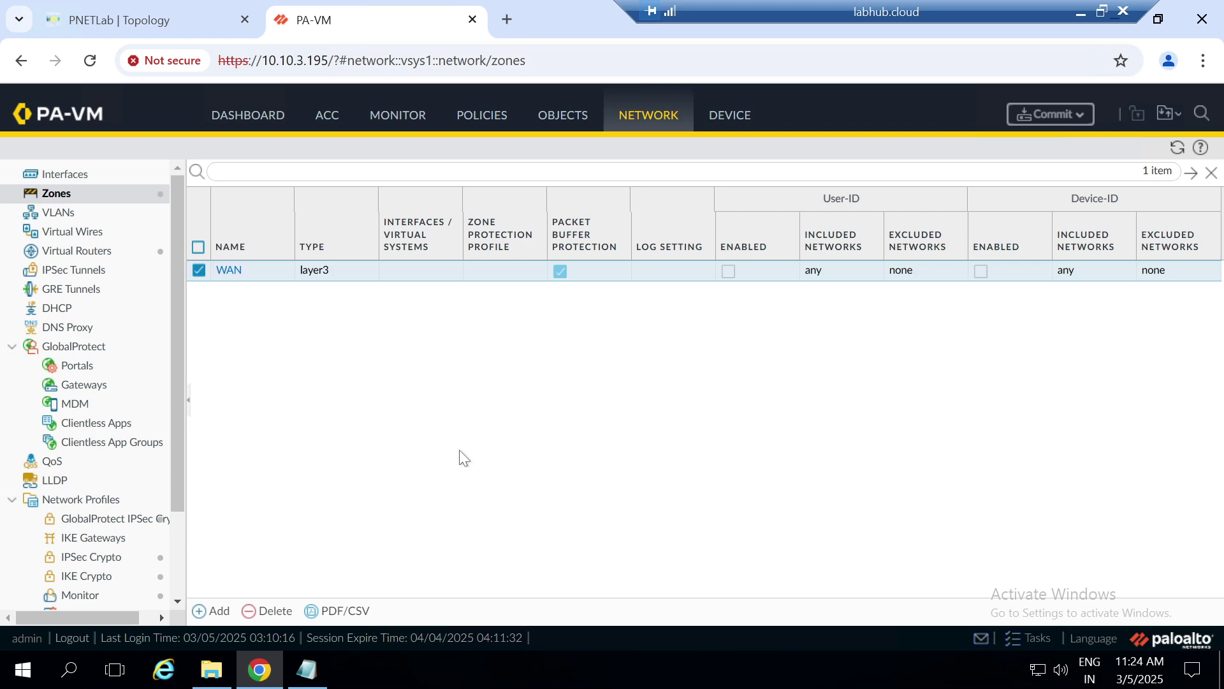
# Create a second network zone named LAN with type Layer3
pyautogui.click(211, 611)
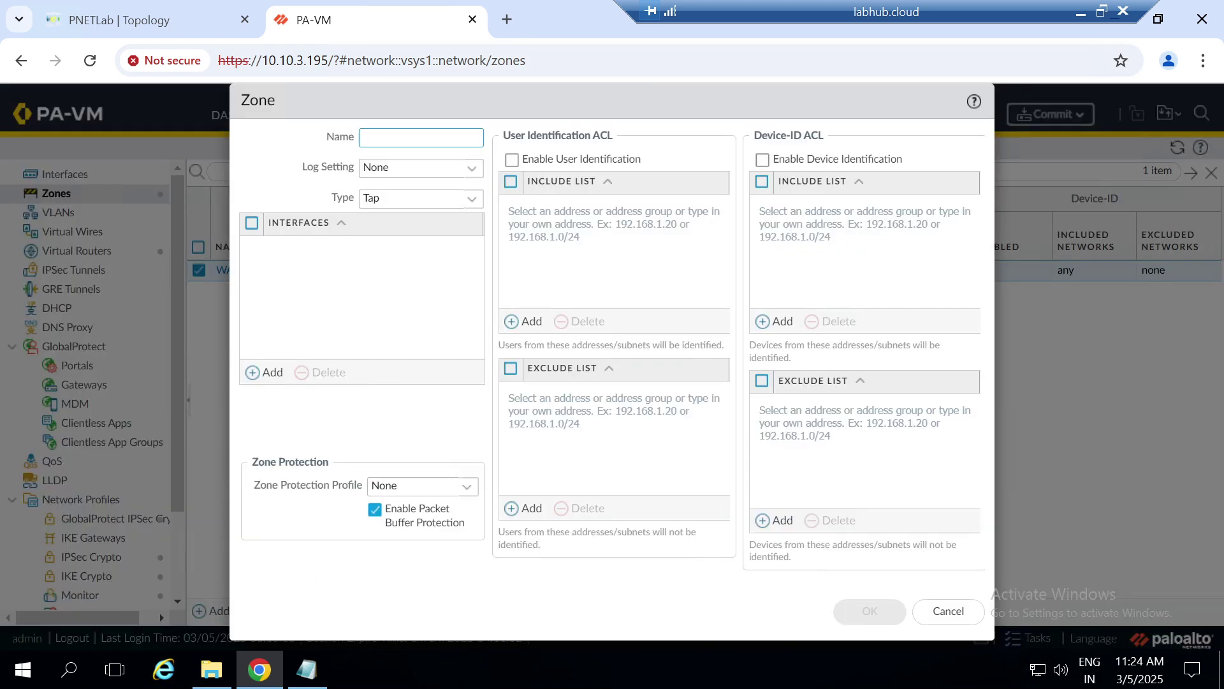
pyautogui.write('L')
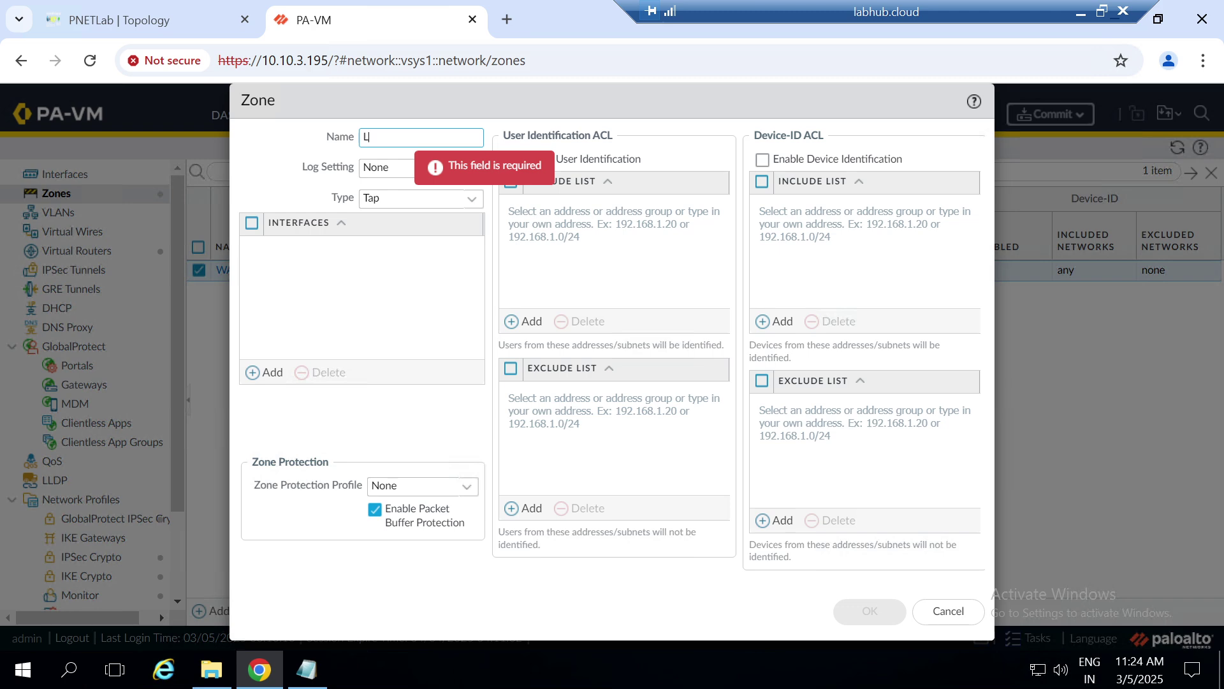
pyautogui.write('AN')
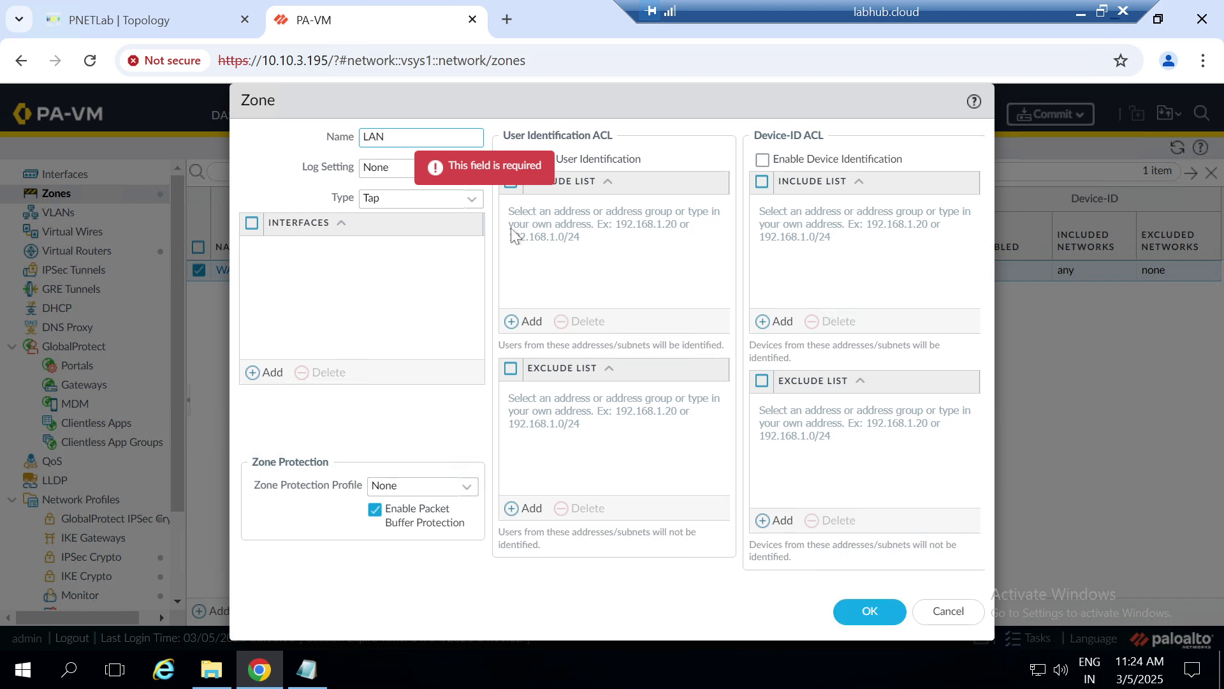
pyautogui.click(478, 201)
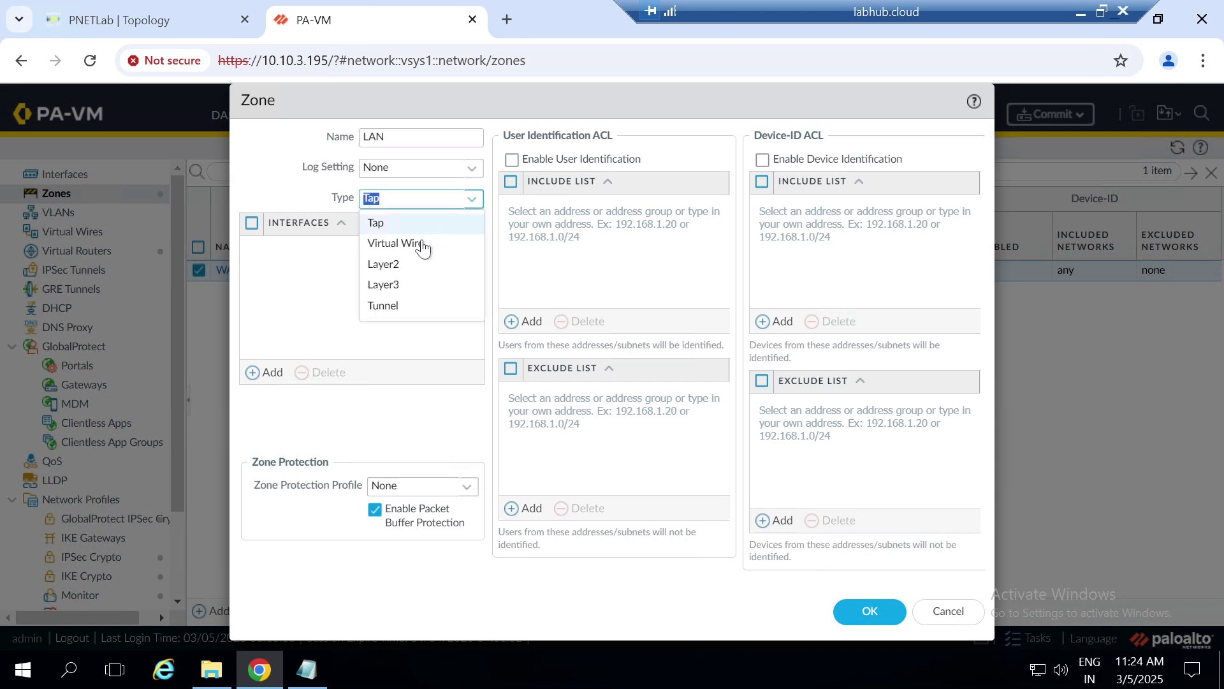
pyautogui.click(400, 290)
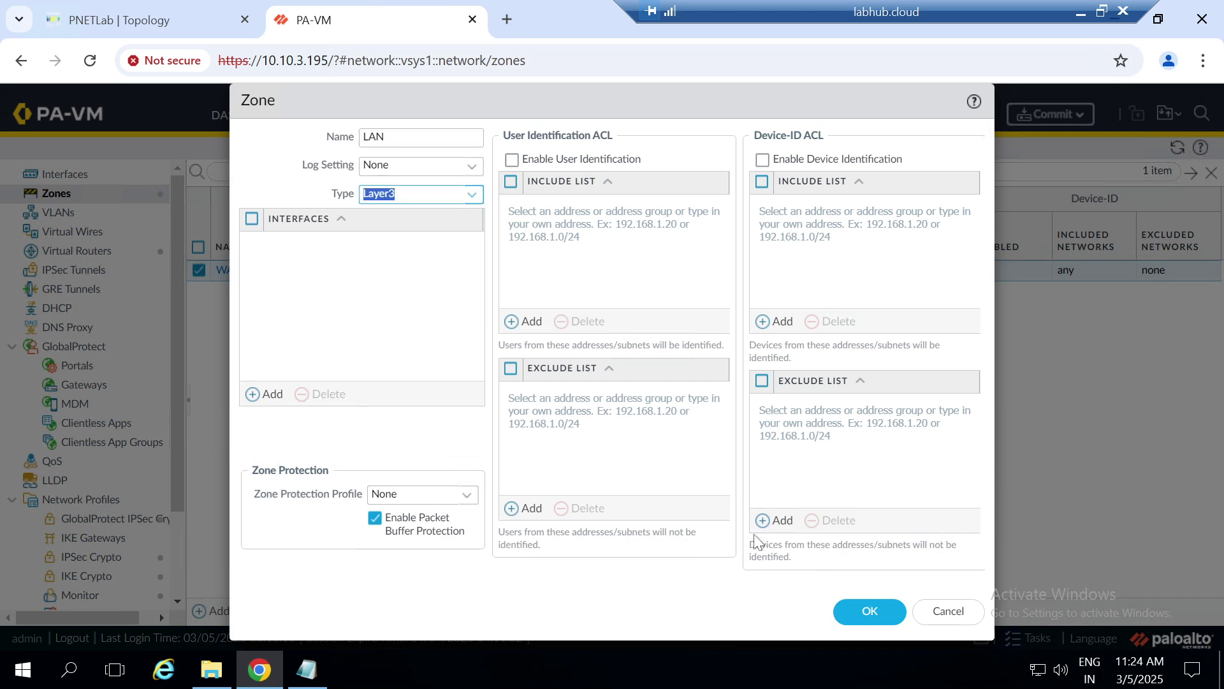
pyautogui.click(841, 603)
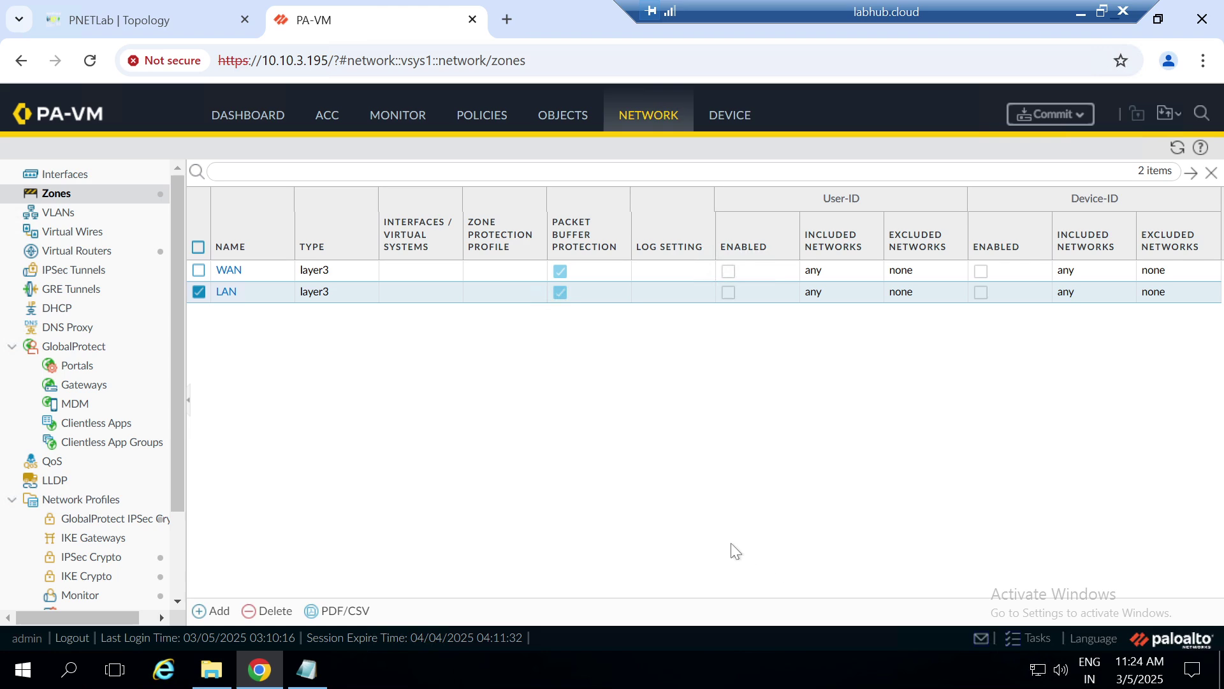
# Create a third network zone named DMZ with type Layer3
pyautogui.click(215, 607)
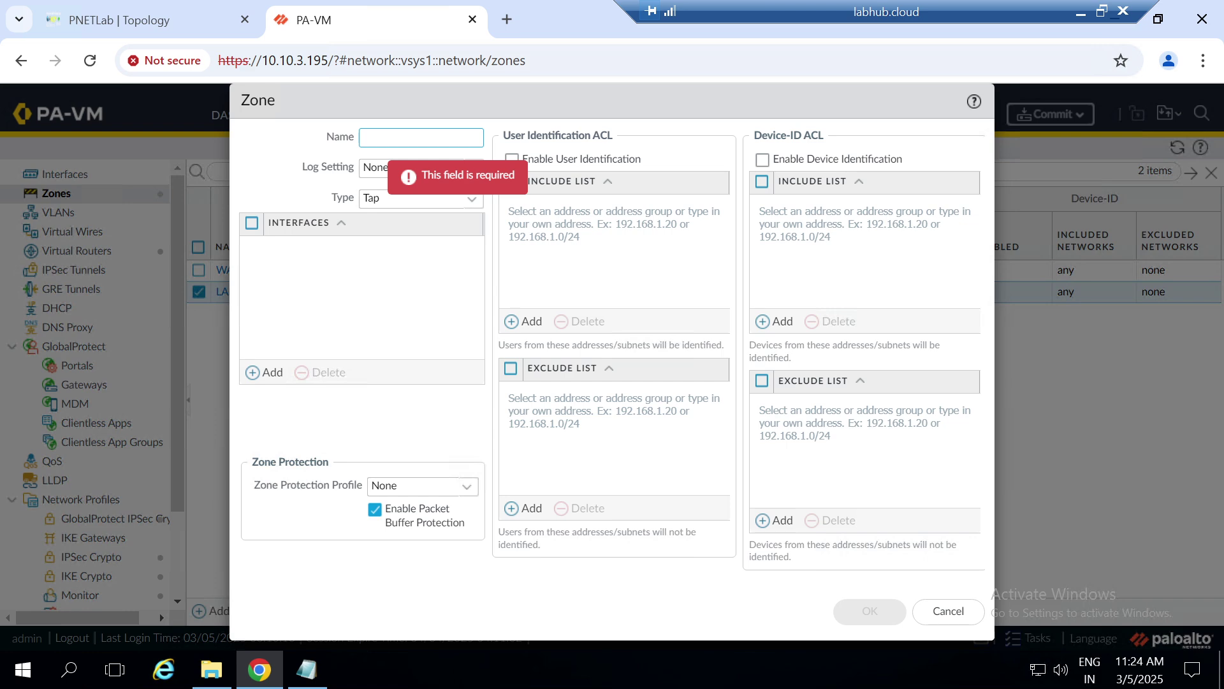
pyautogui.write('DMZ')
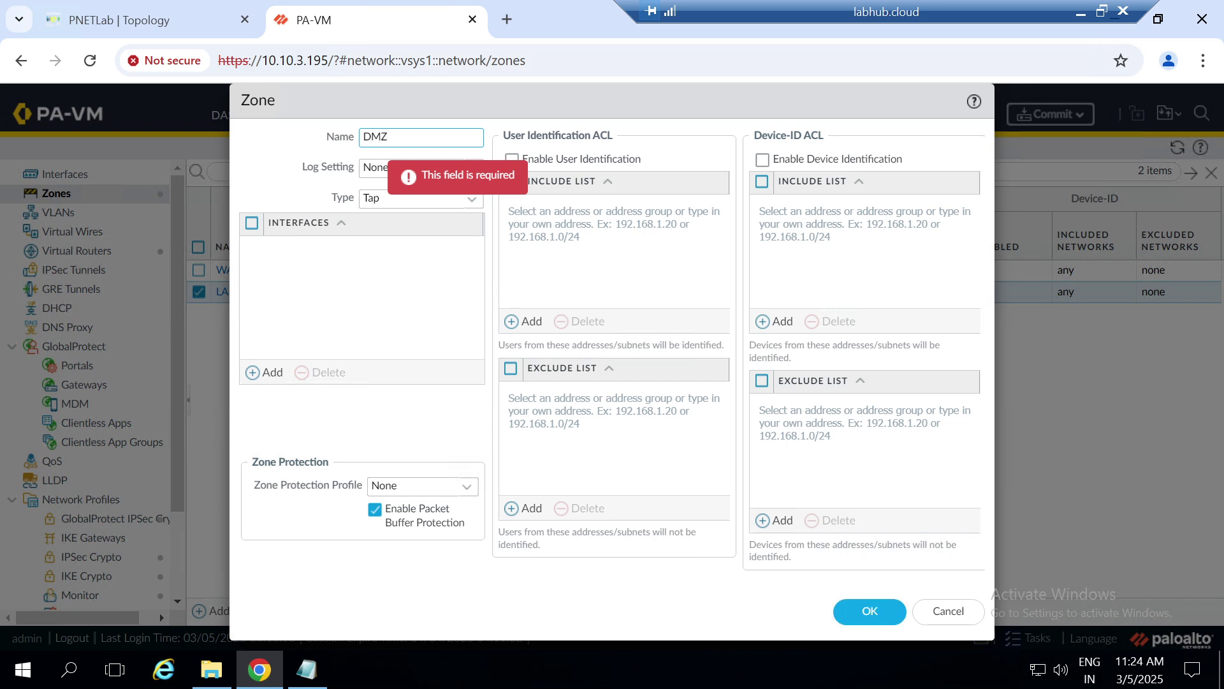
pyautogui.click(481, 203)
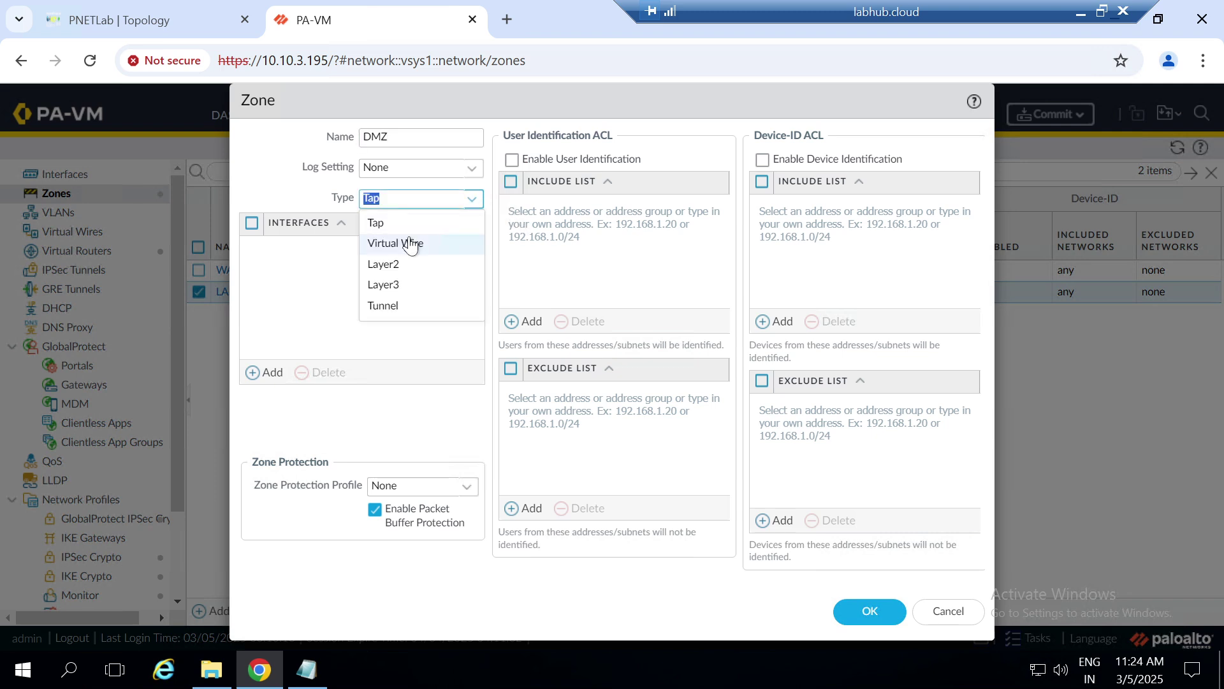
pyautogui.click(383, 285)
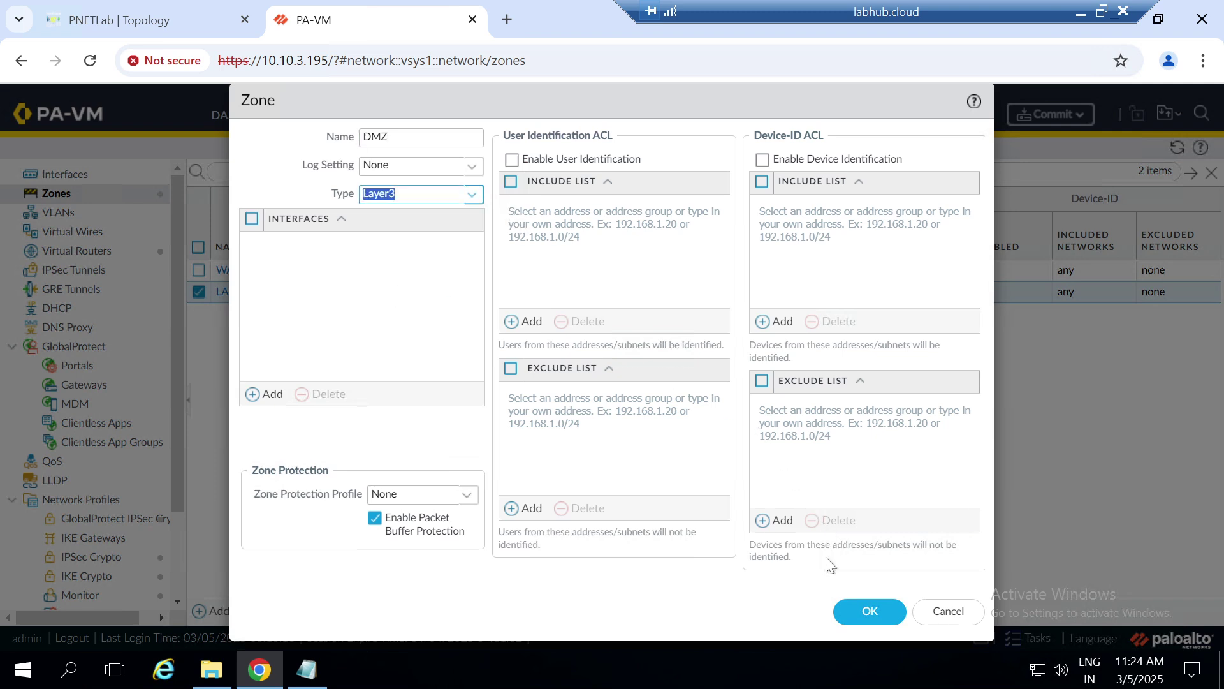
pyautogui.click(856, 610)
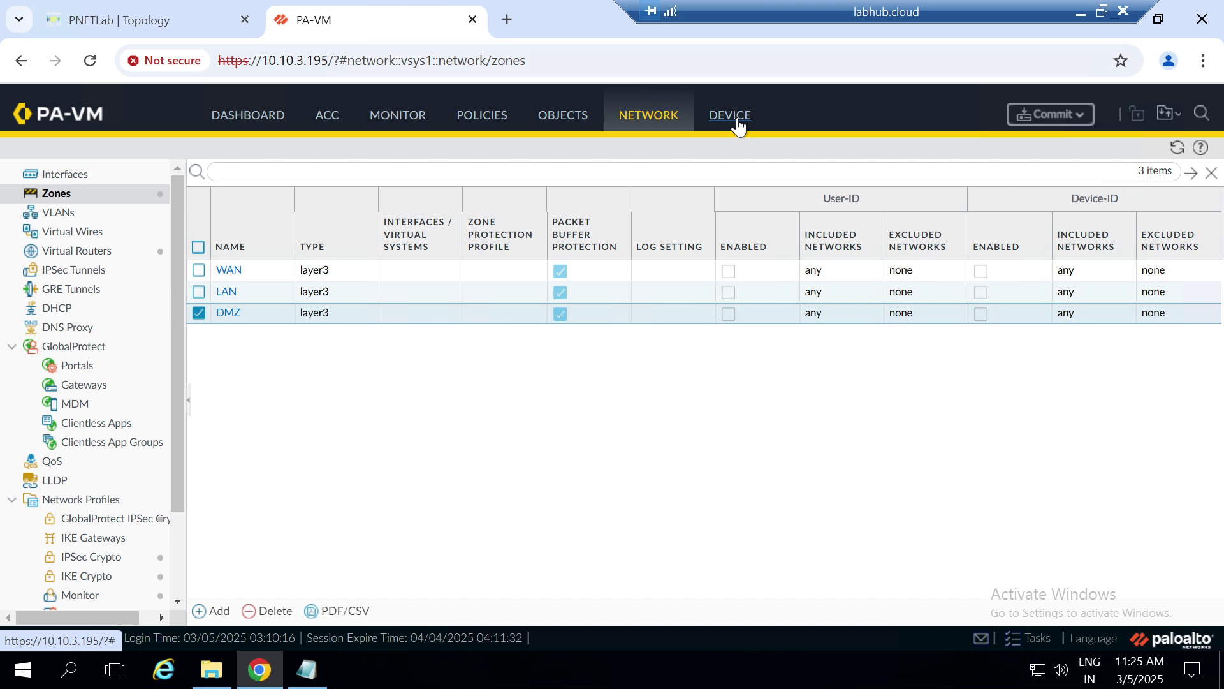
# Create a tag object for the DMZ zone and give it the color Yellow
pyautogui.click(702, 127)
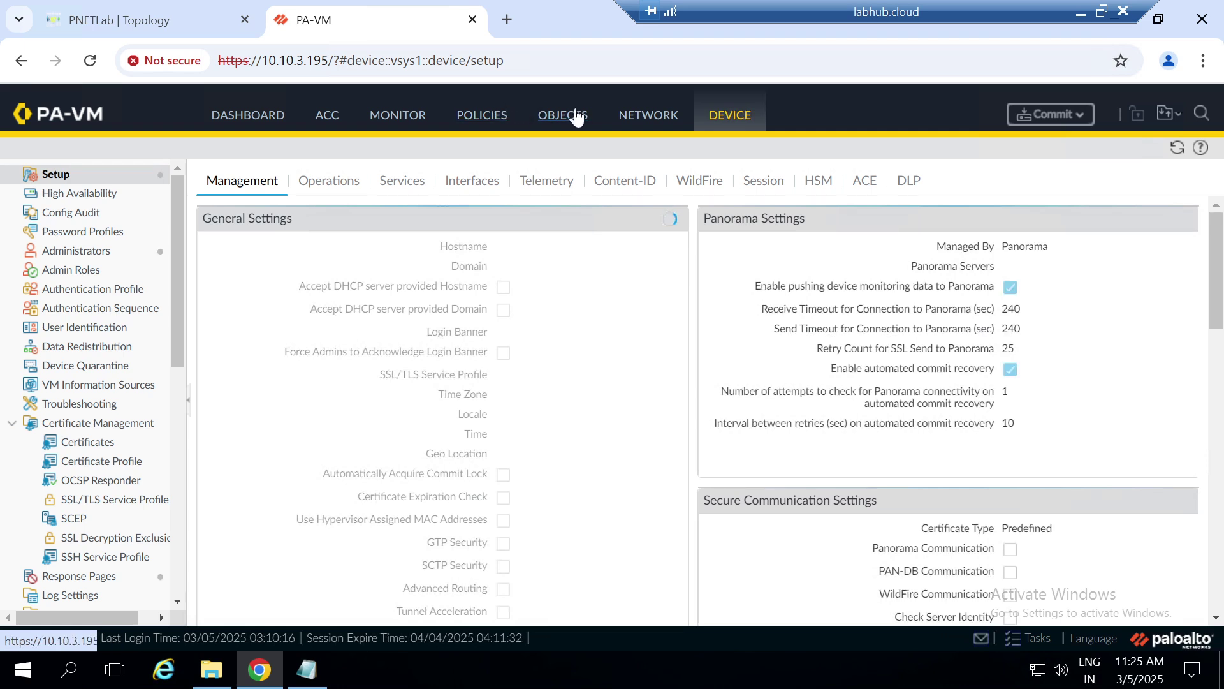
pyautogui.click(551, 121)
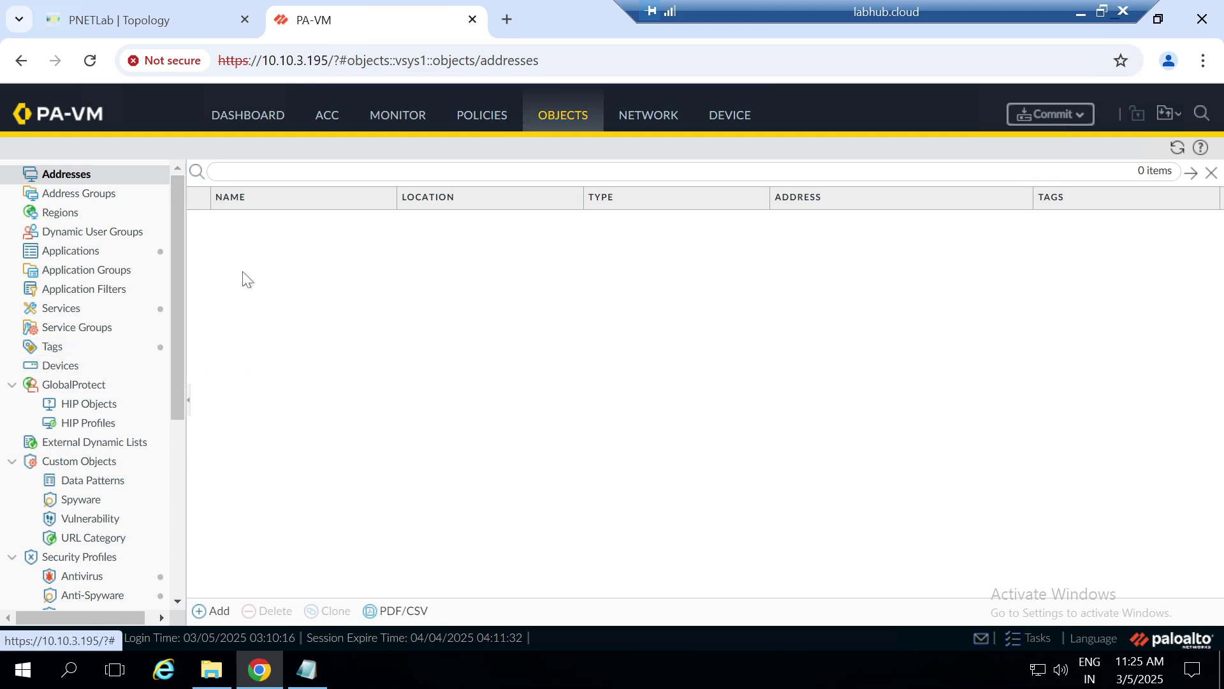
pyautogui.click(54, 349)
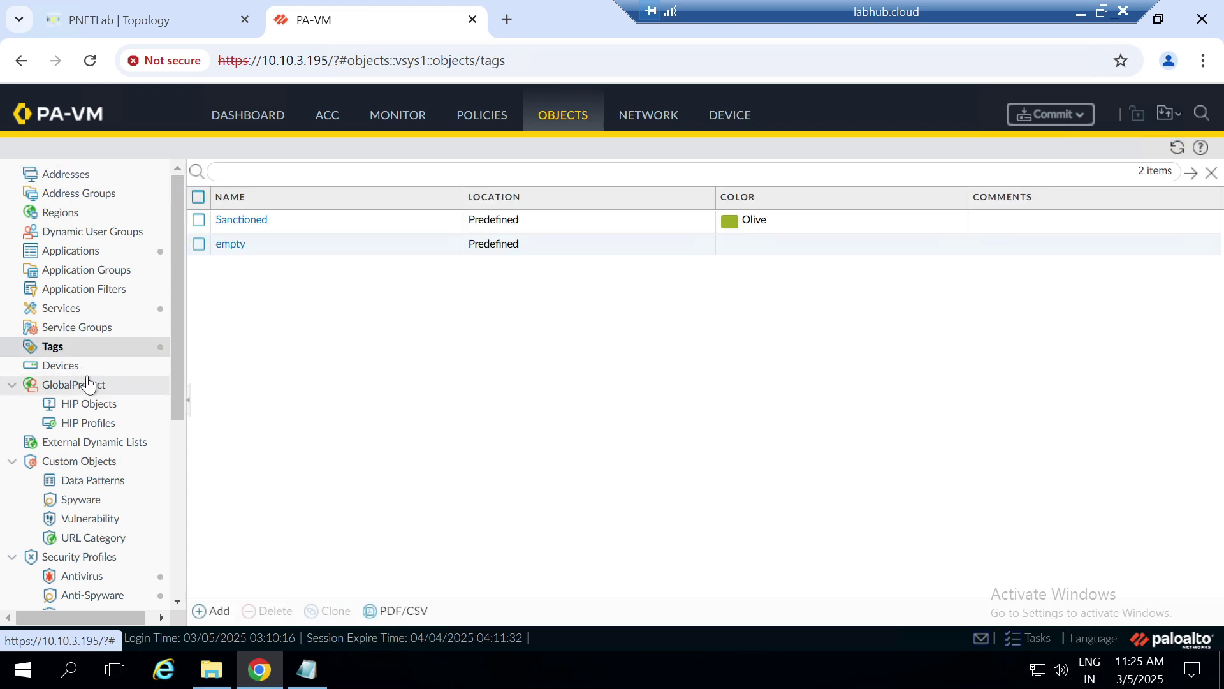
pyautogui.click(217, 611)
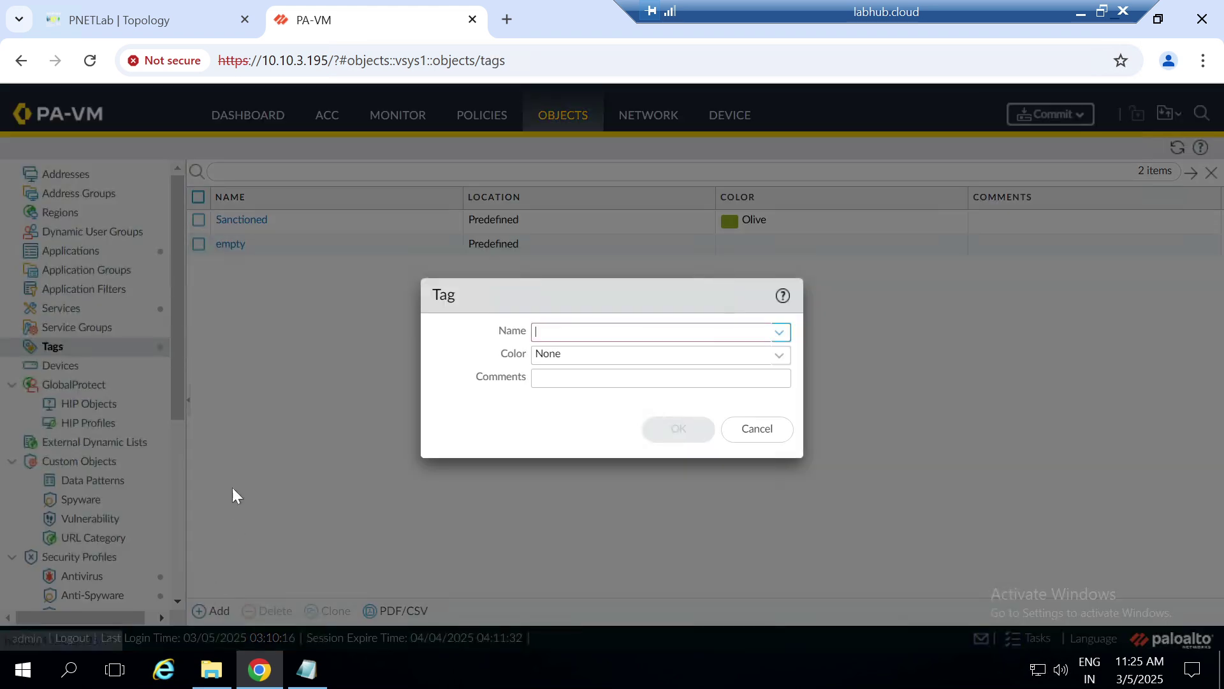
pyautogui.click(779, 331)
pyautogui.click(563, 377)
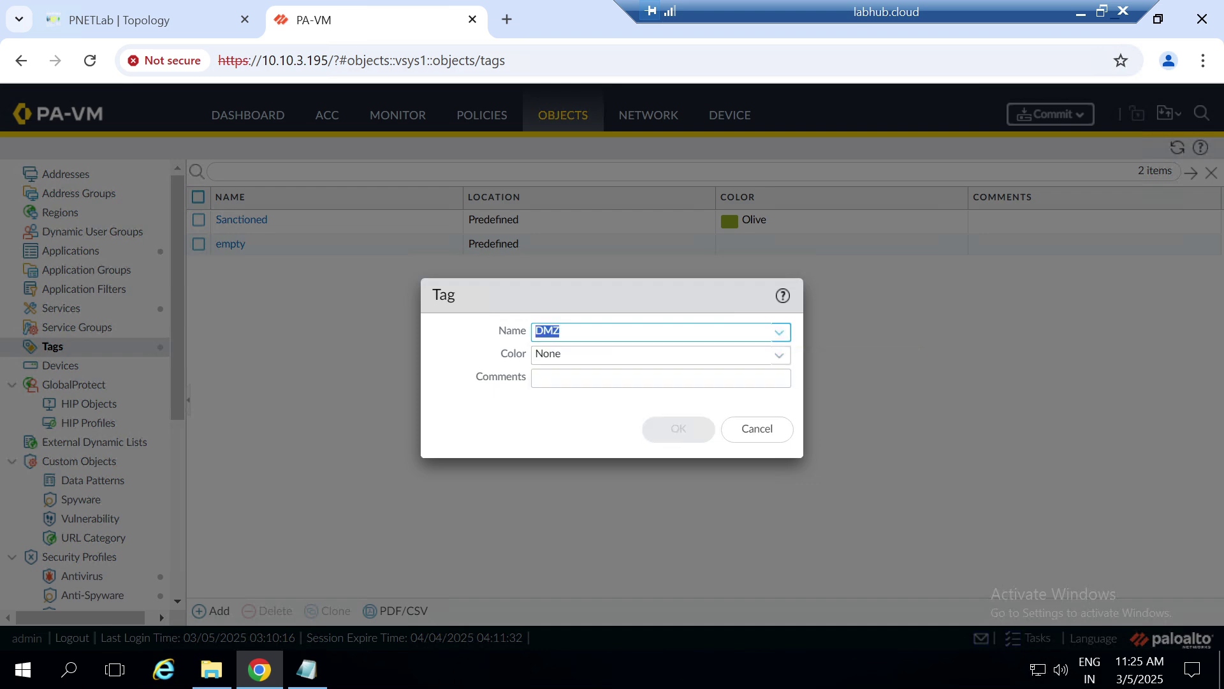
pyautogui.click(779, 355)
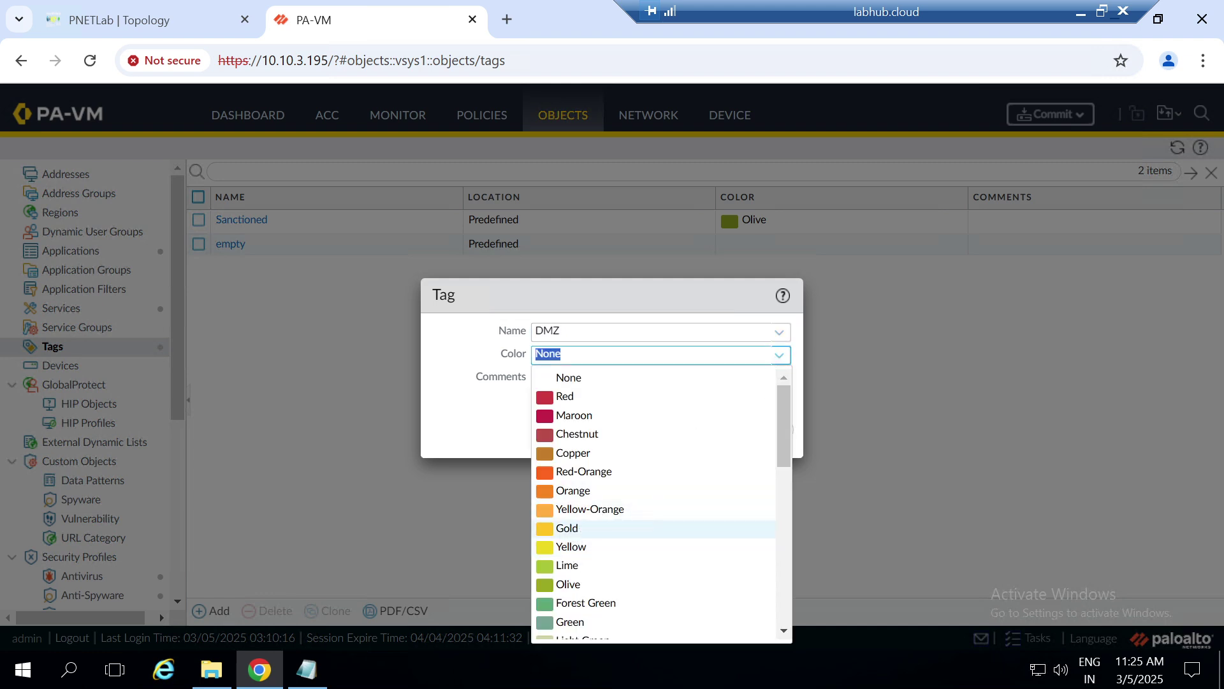
pyautogui.click(579, 547)
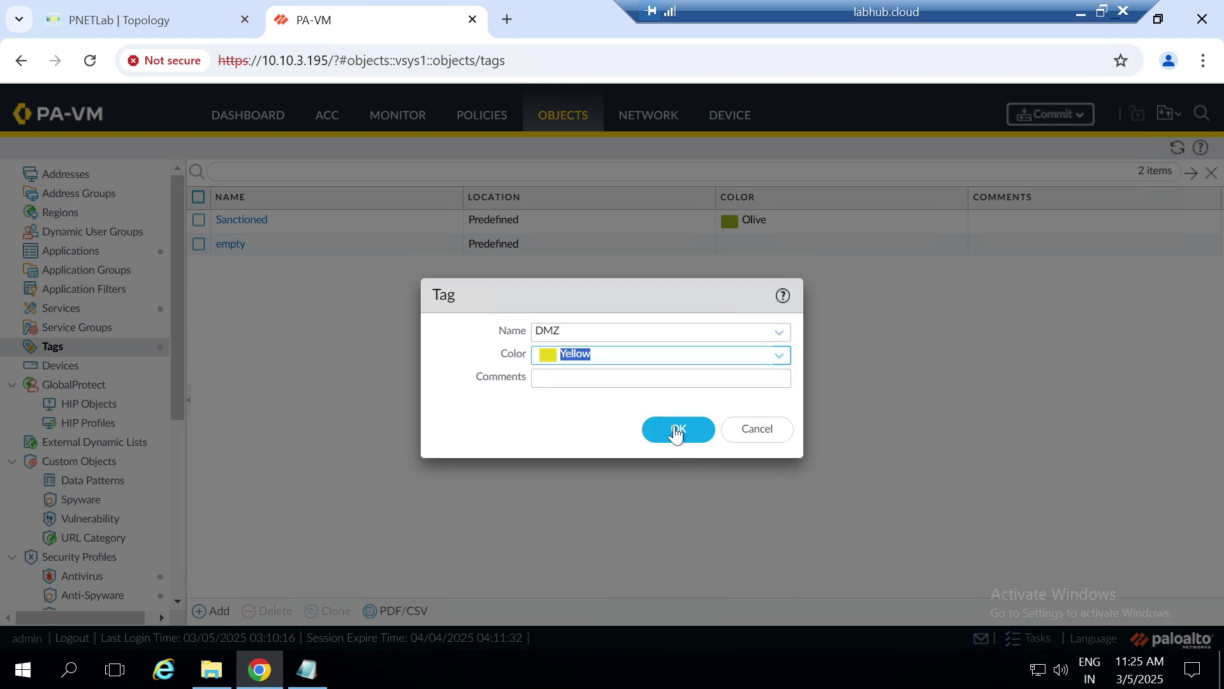
pyautogui.click(676, 439)
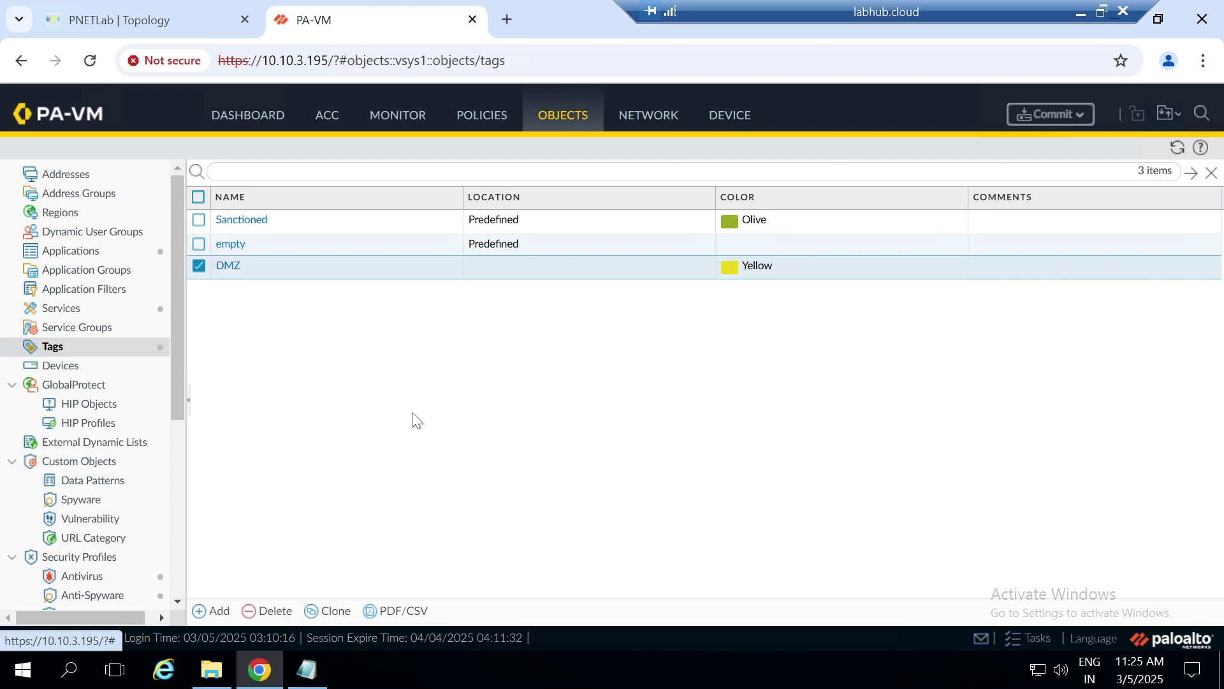
# Create a tag object for the WAN zone and give it the color Red
pyautogui.click(212, 612)
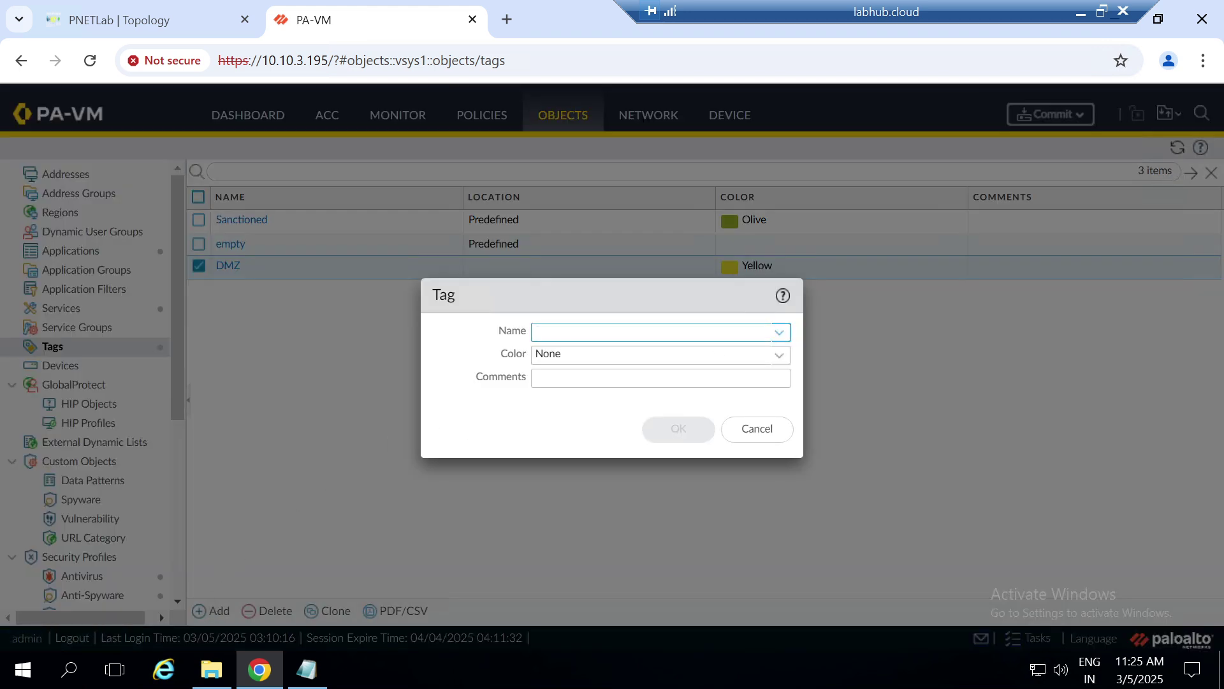
pyautogui.click(781, 333)
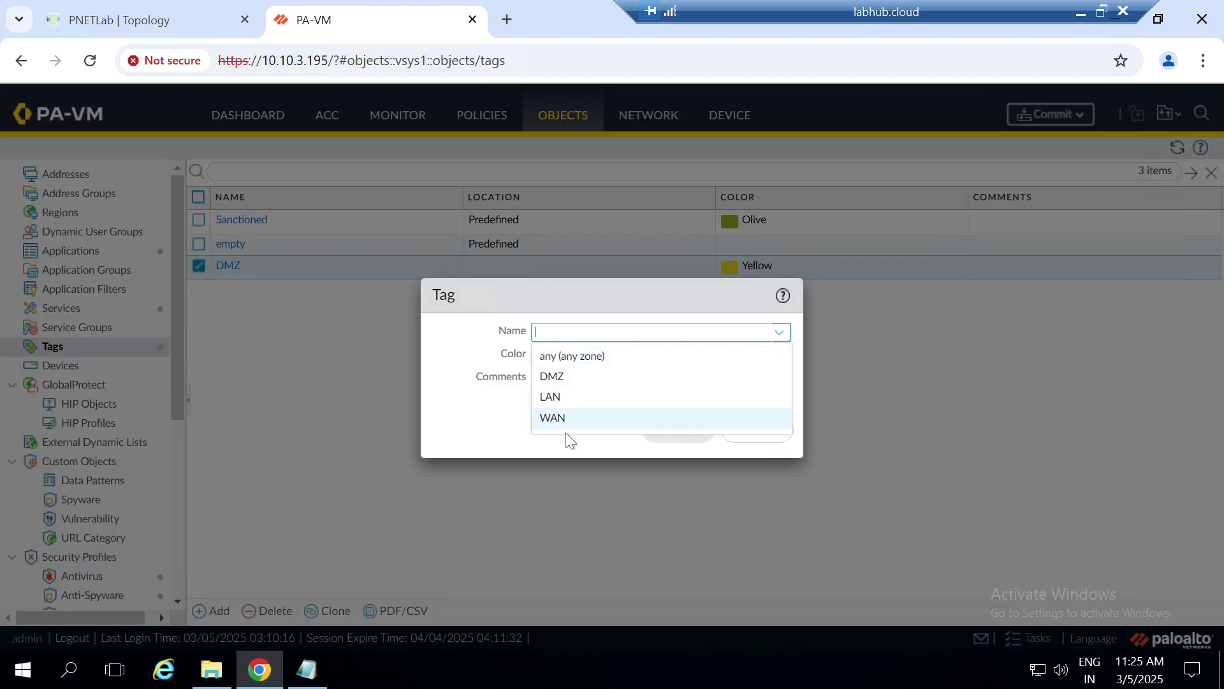
pyautogui.click(554, 419)
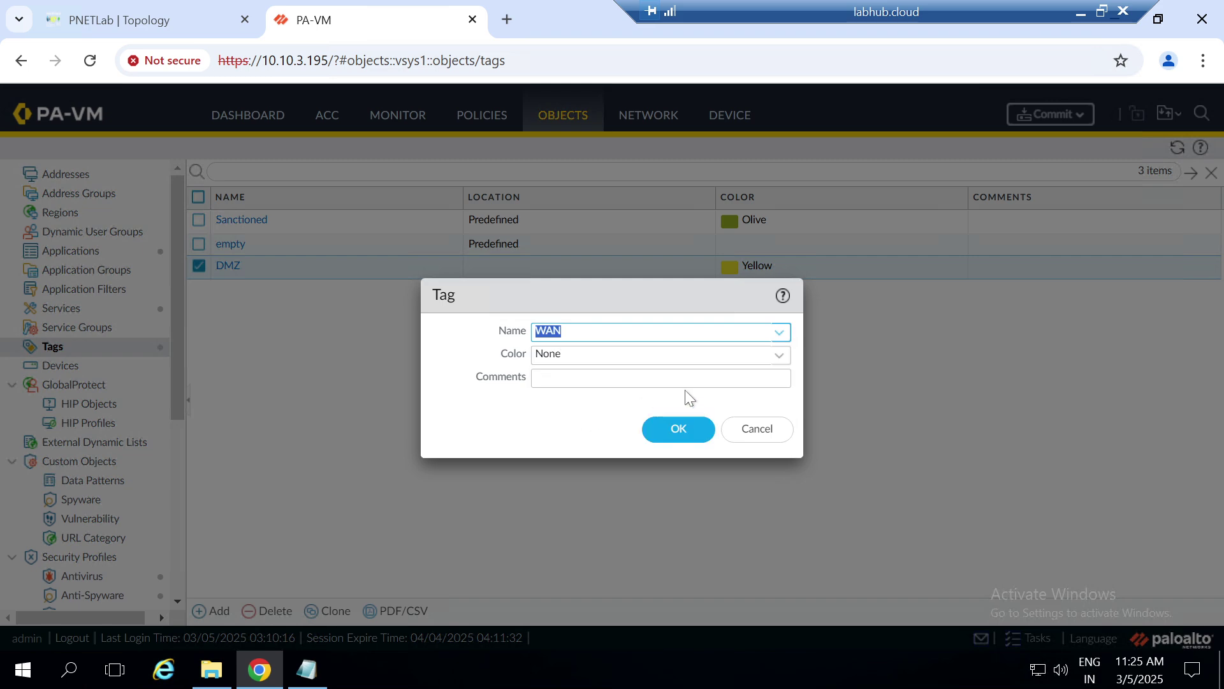
pyautogui.click(780, 357)
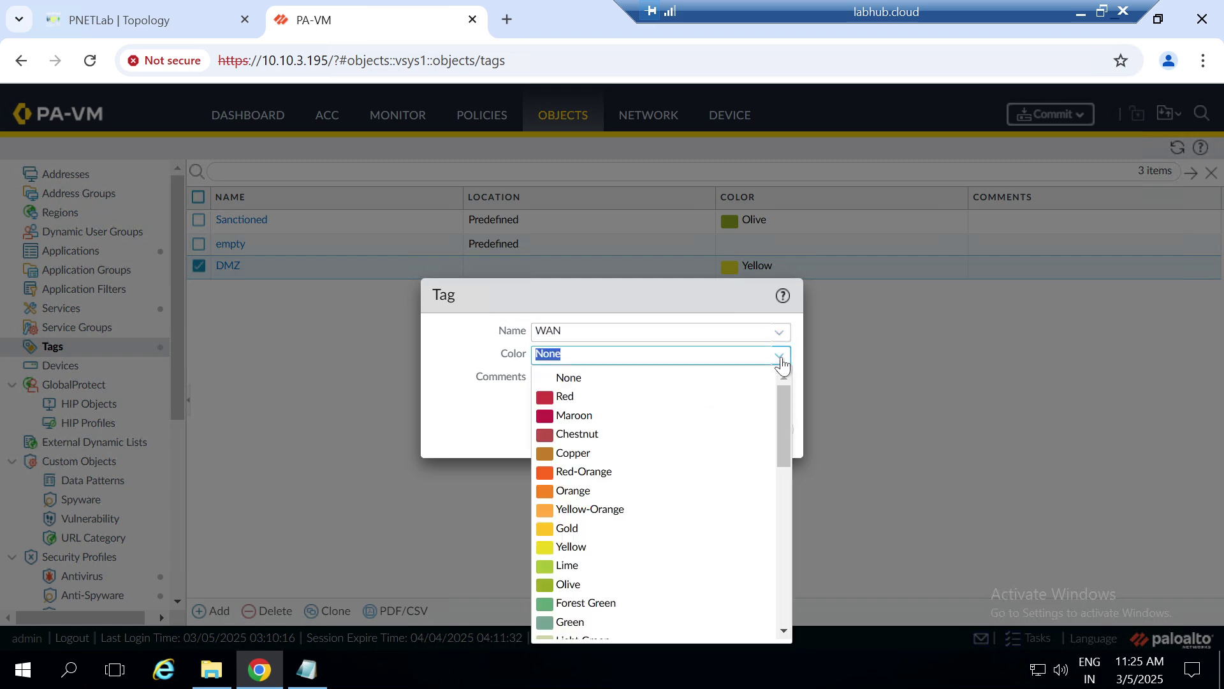
pyautogui.click(574, 396)
pyautogui.click(675, 428)
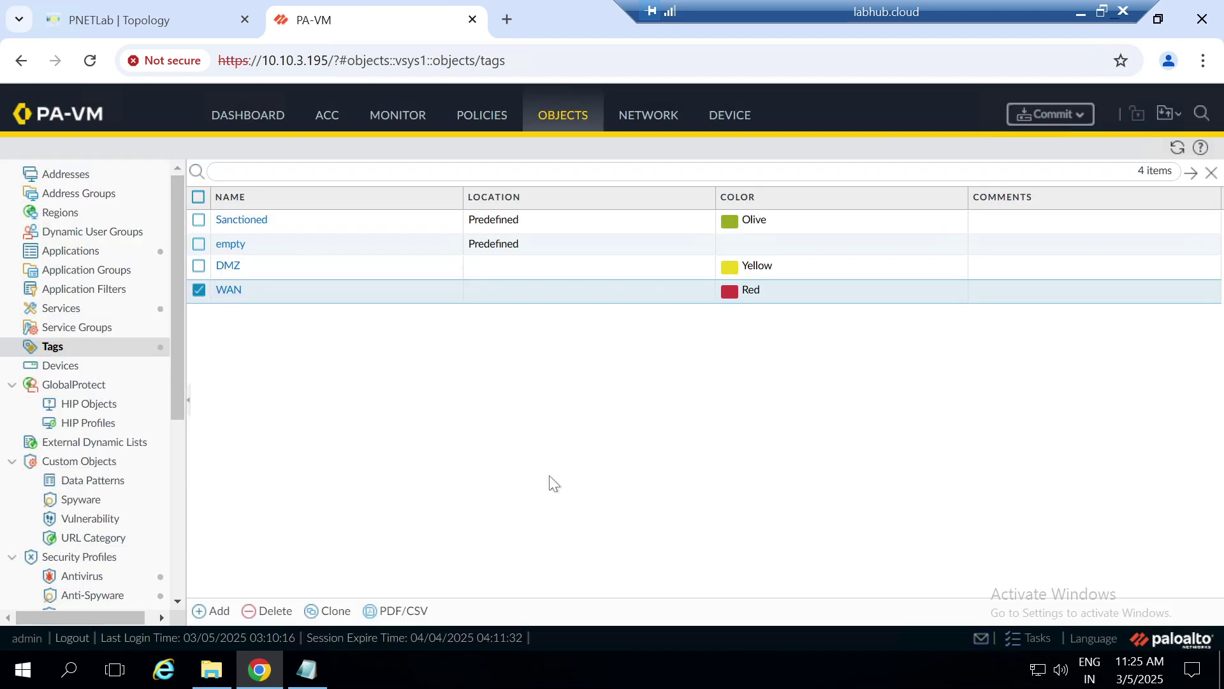
# Create a tag object for the LAN zone and give it the color Forest Green
pyautogui.click(206, 611)
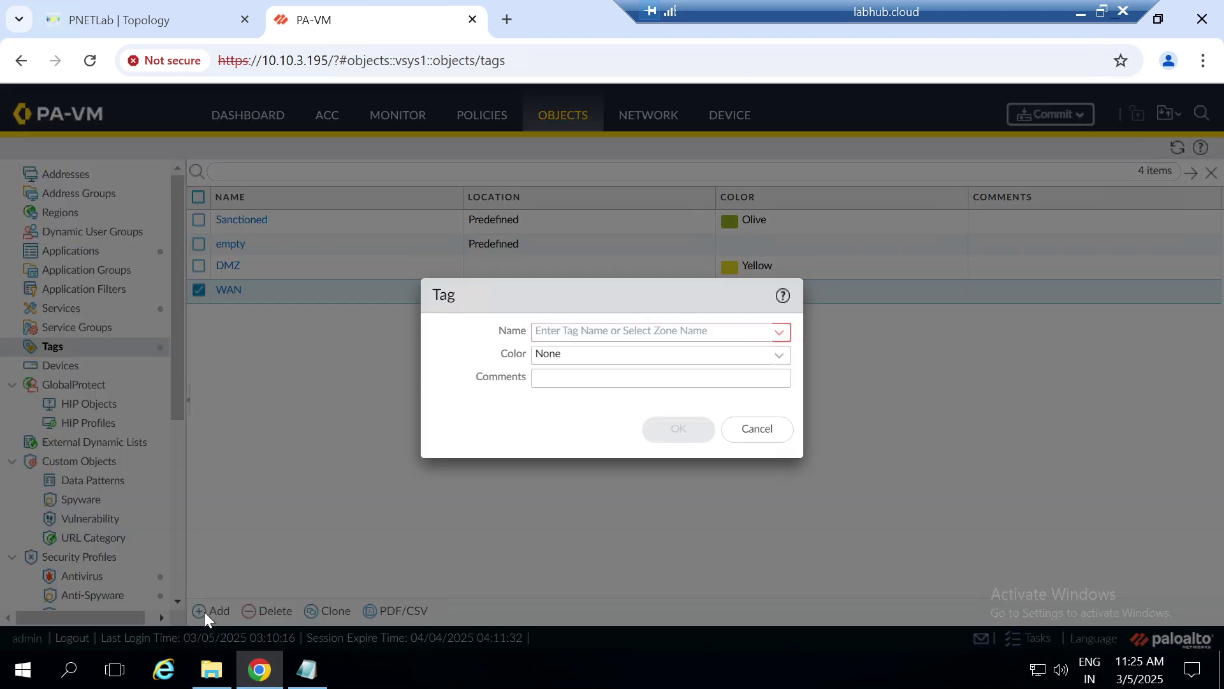
pyautogui.click(781, 334)
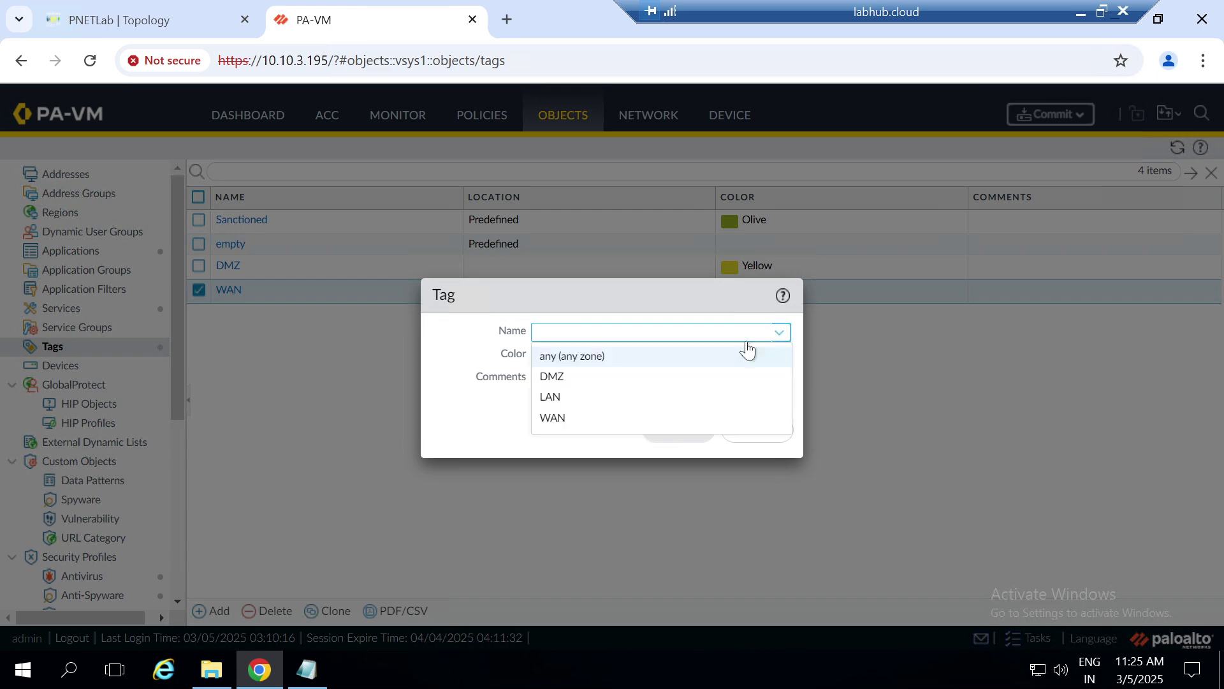
pyautogui.click(553, 398)
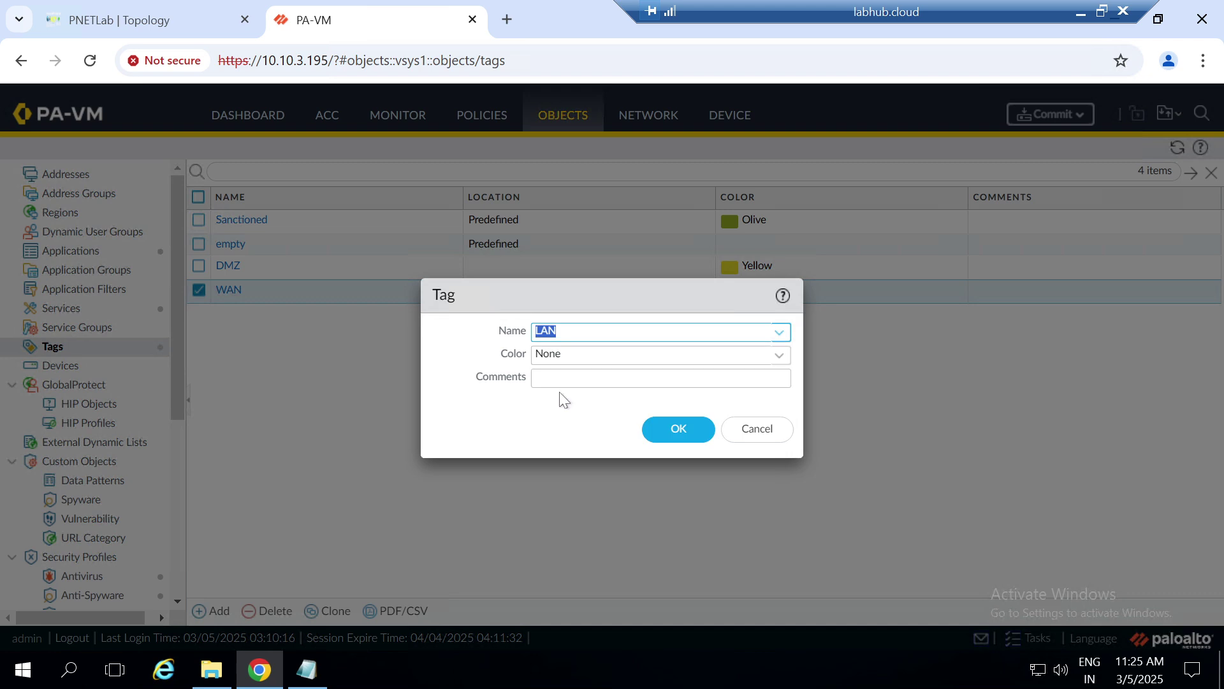
pyautogui.click(779, 356)
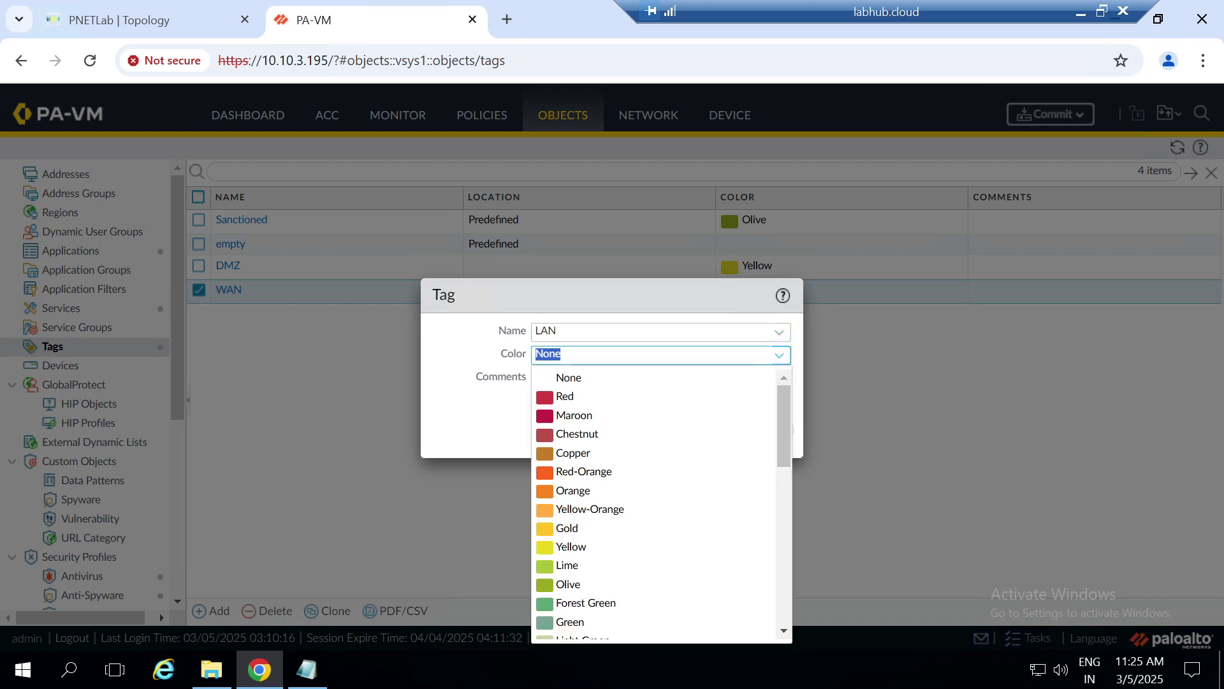
pyautogui.click(588, 603)
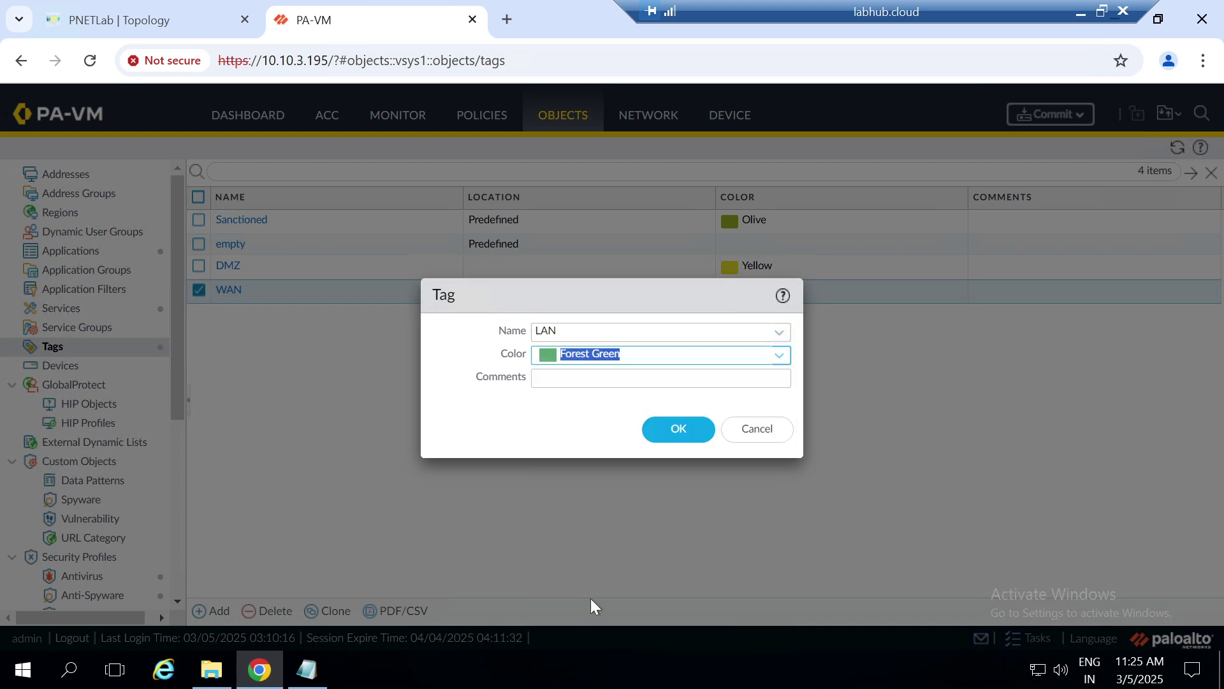
pyautogui.click(669, 431)
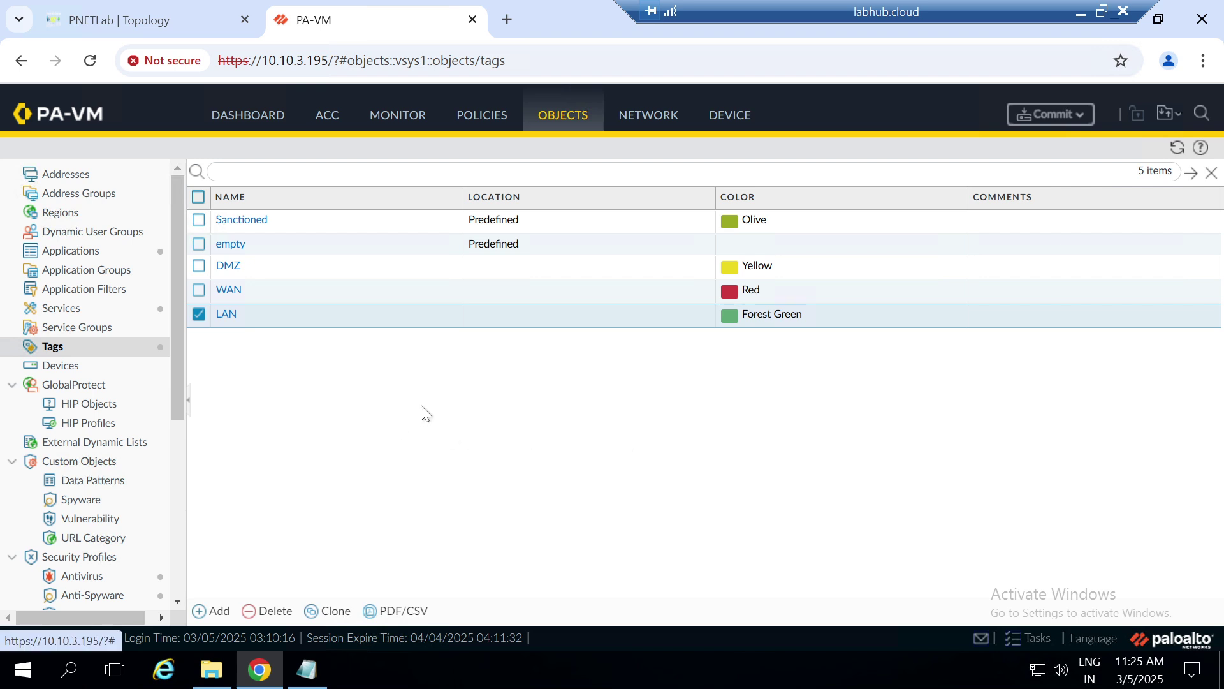
# Commit all pending zone and tag changes to the firewall's running configuration and dismiss the commit status
pyautogui.click(1052, 118)
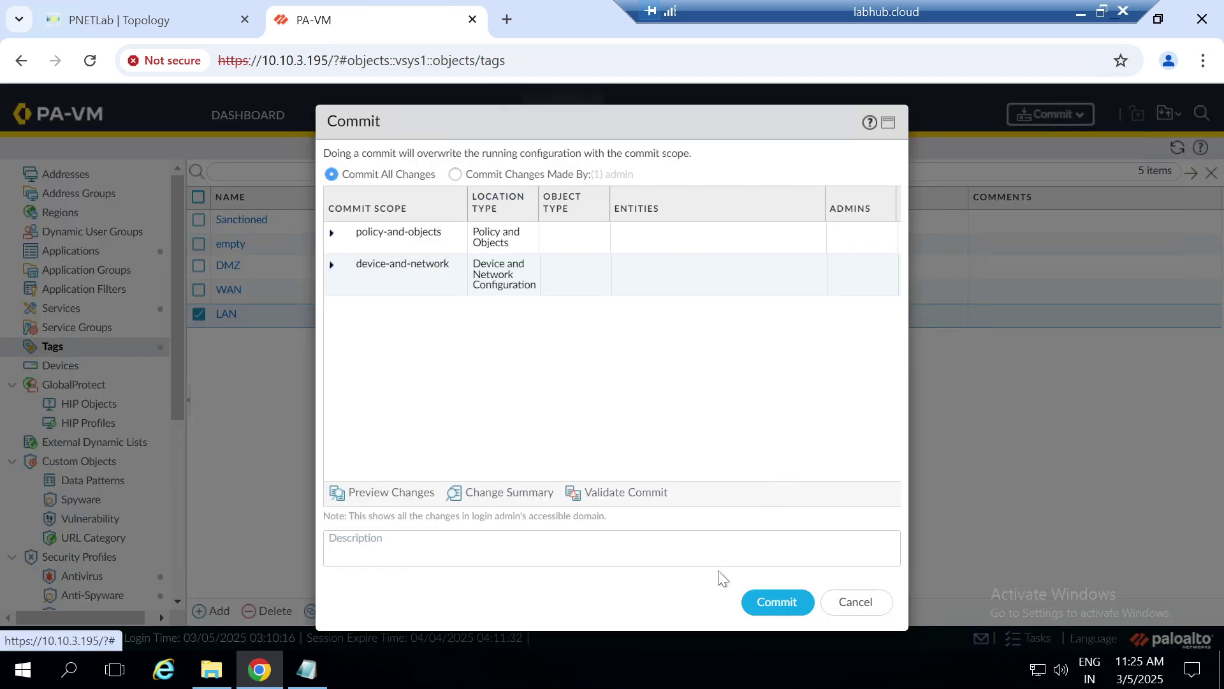
pyautogui.click(758, 605)
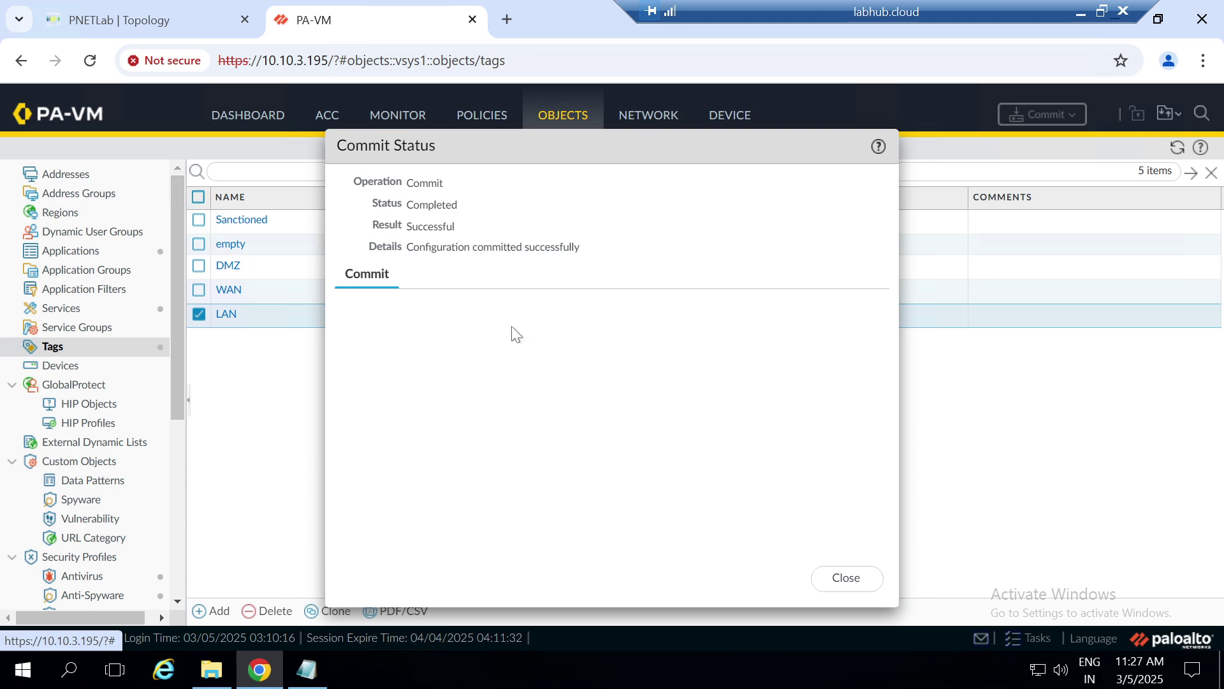
pyautogui.click(835, 577)
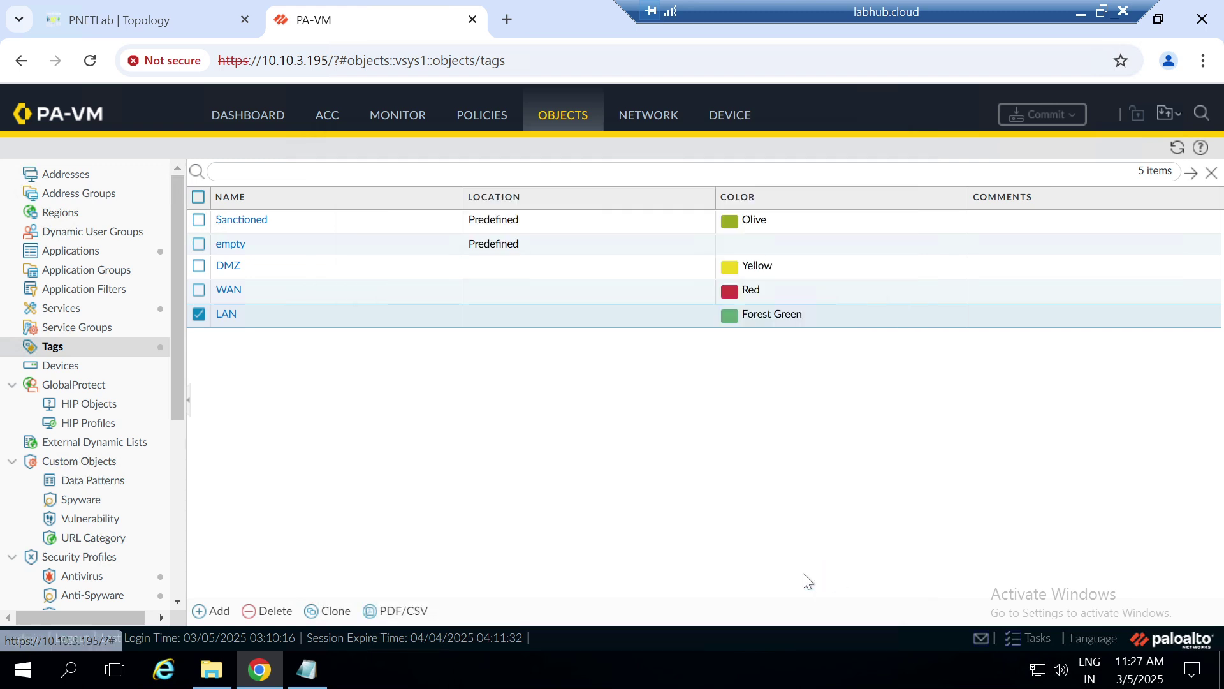
# Start a new interface management profile in the network profiles and name it R1
pyautogui.click(634, 128)
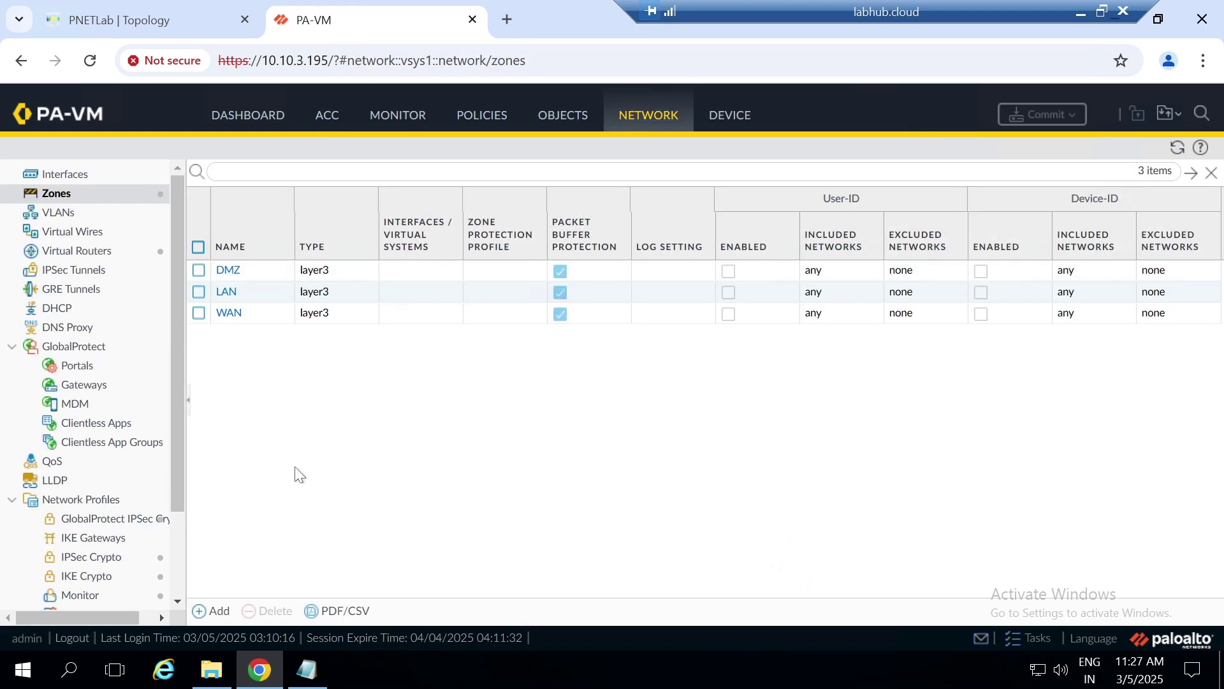
pyautogui.scroll(-3, 147, 495)
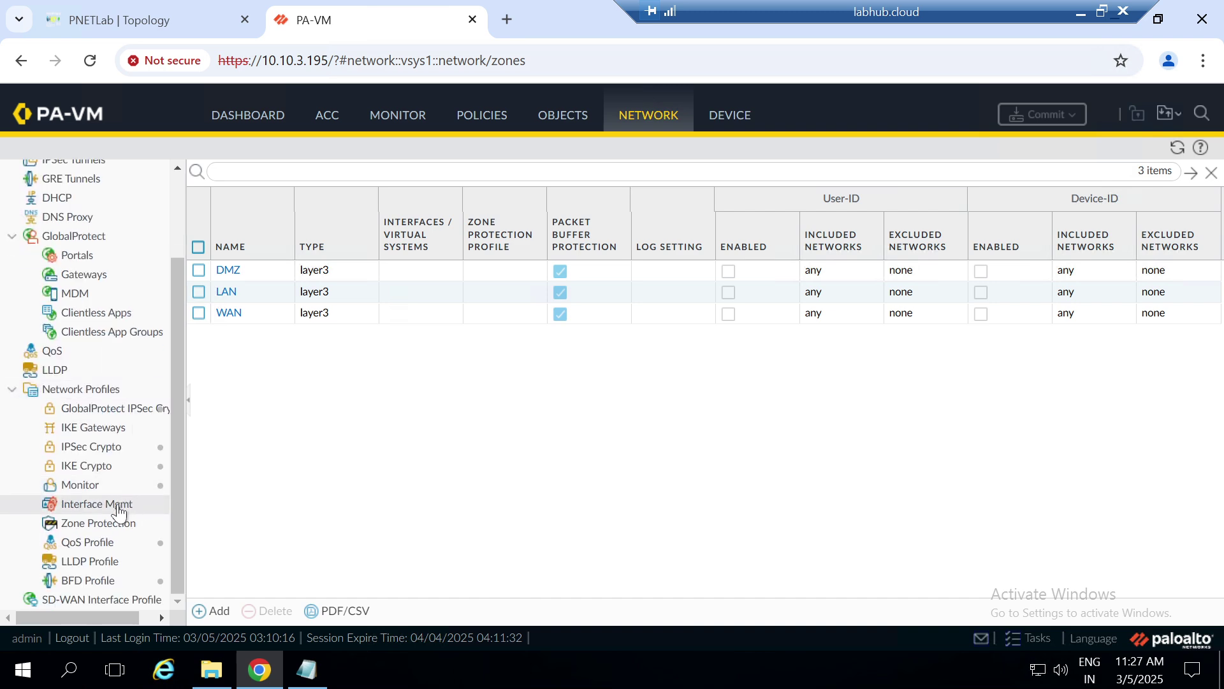
pyautogui.click(124, 504)
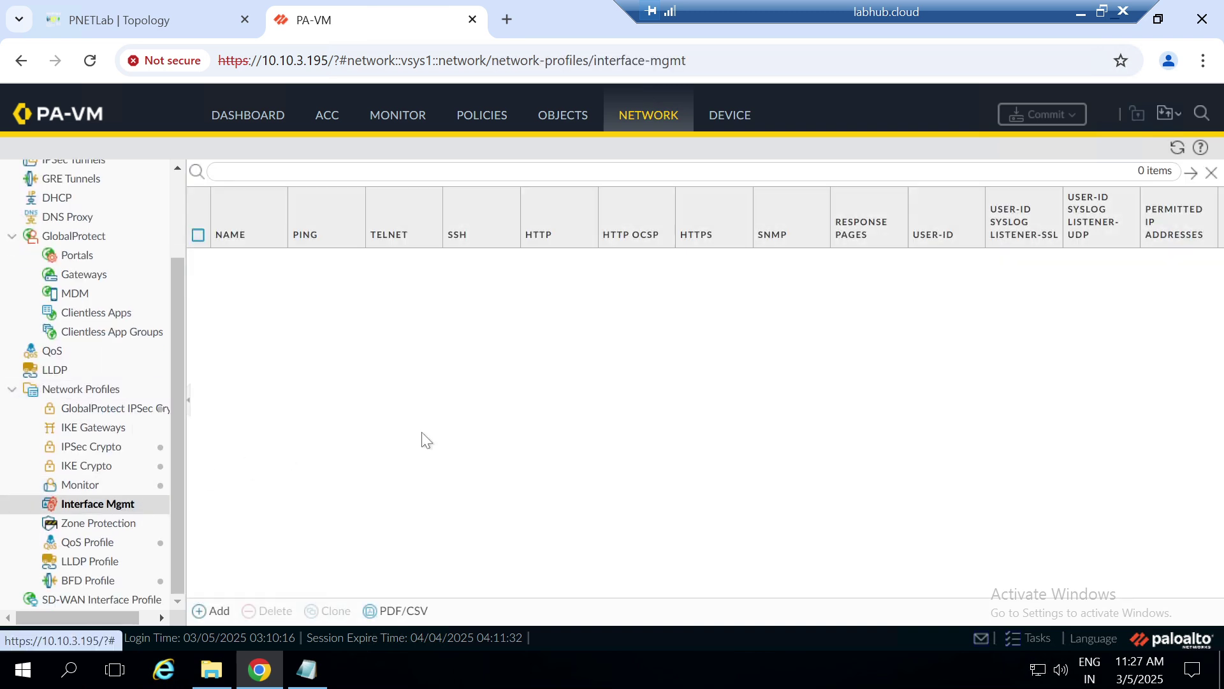
pyautogui.click(211, 611)
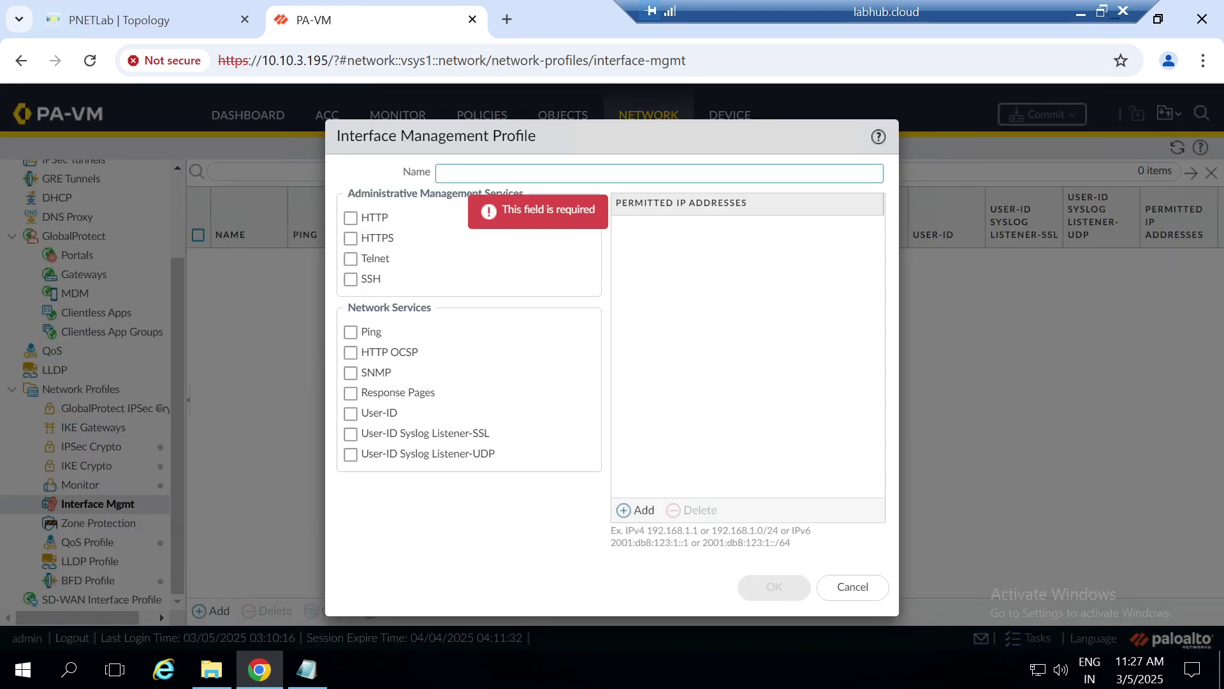
pyautogui.write('R')
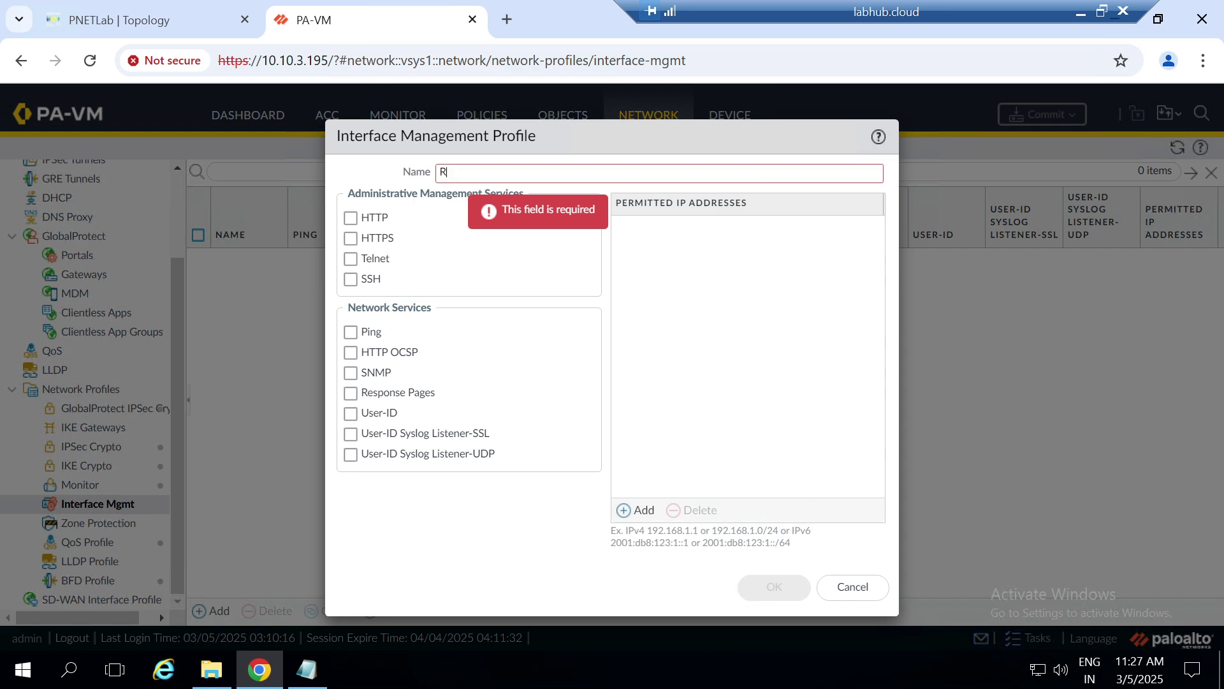
pyautogui.write('!1')
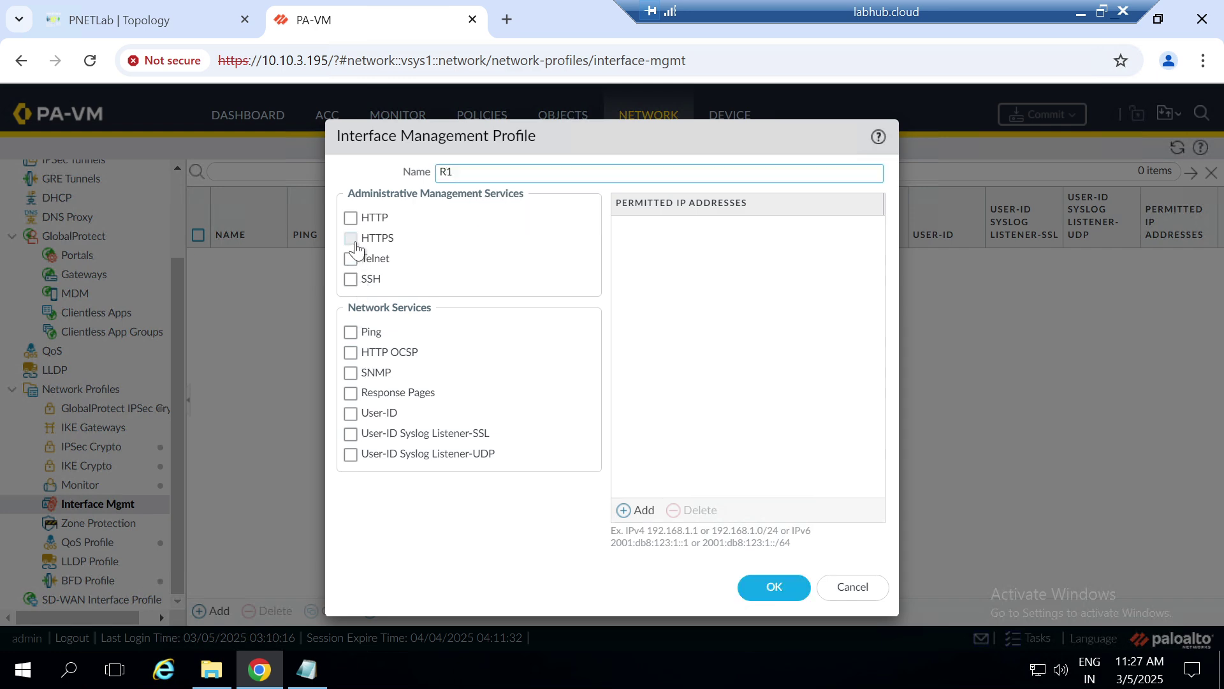
# Allow HTTP, HTTPS, SSH, Ping, Response Pages and User-ID in the R1 management profile and save it
pyautogui.click(351, 220)
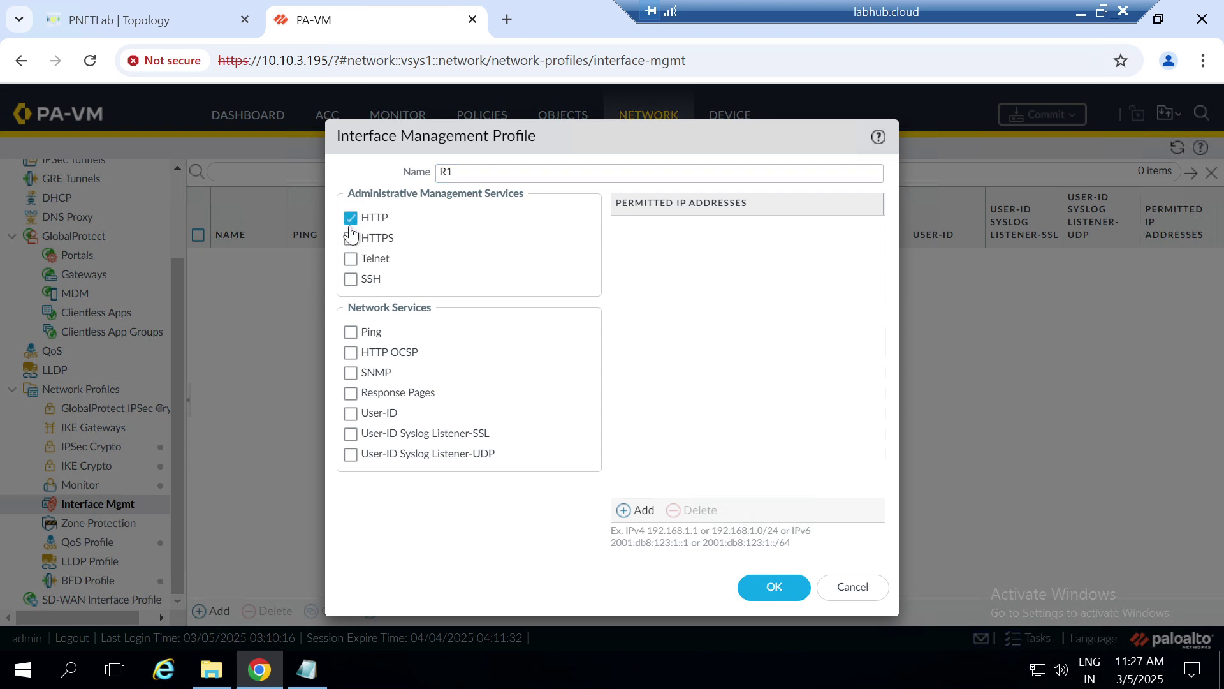
pyautogui.click(351, 239)
pyautogui.click(352, 281)
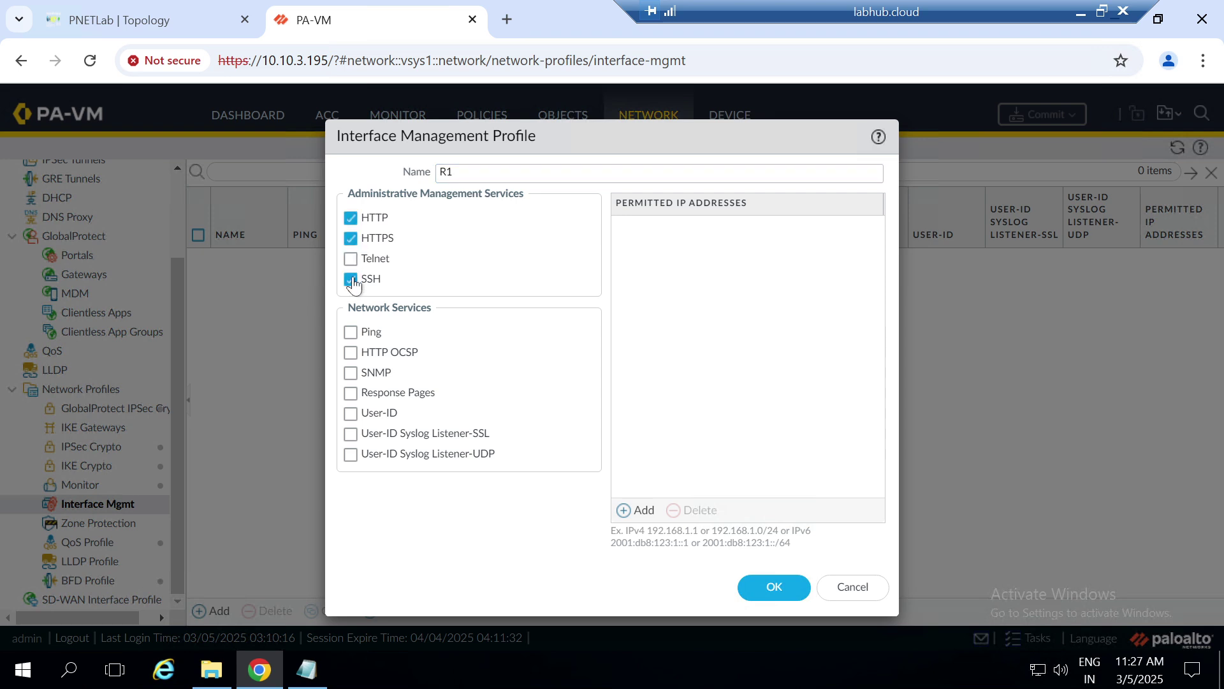
pyautogui.click(351, 340)
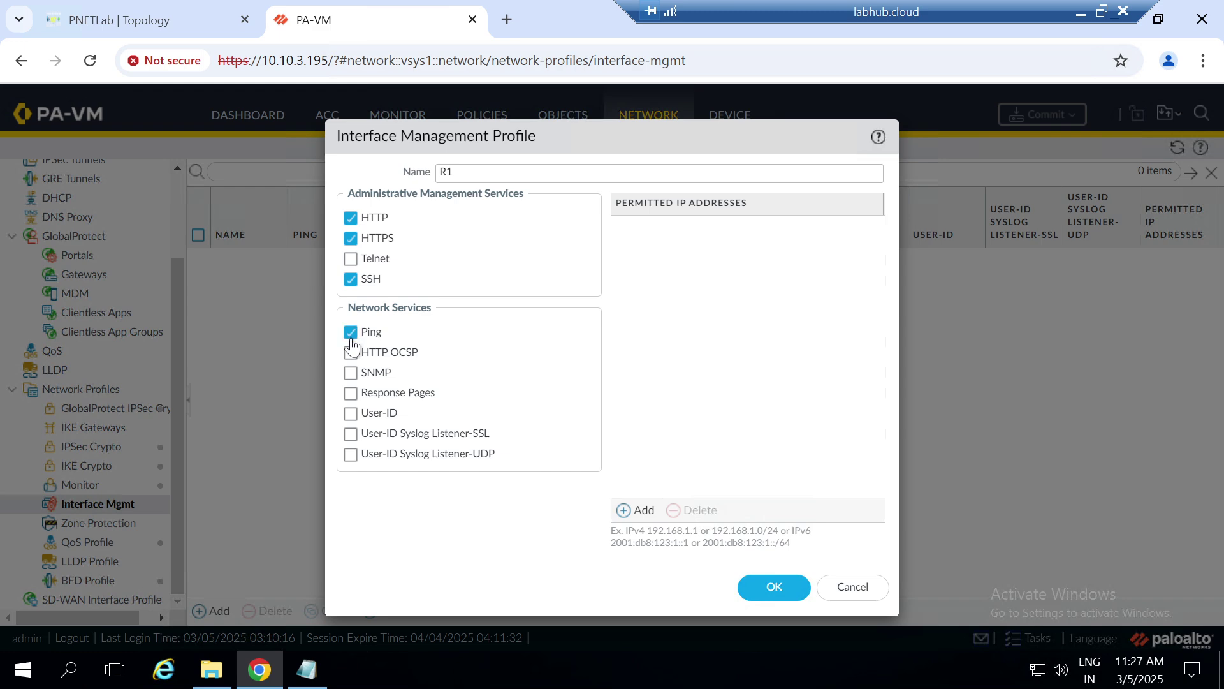
pyautogui.click(351, 393)
pyautogui.click(351, 414)
pyautogui.click(775, 586)
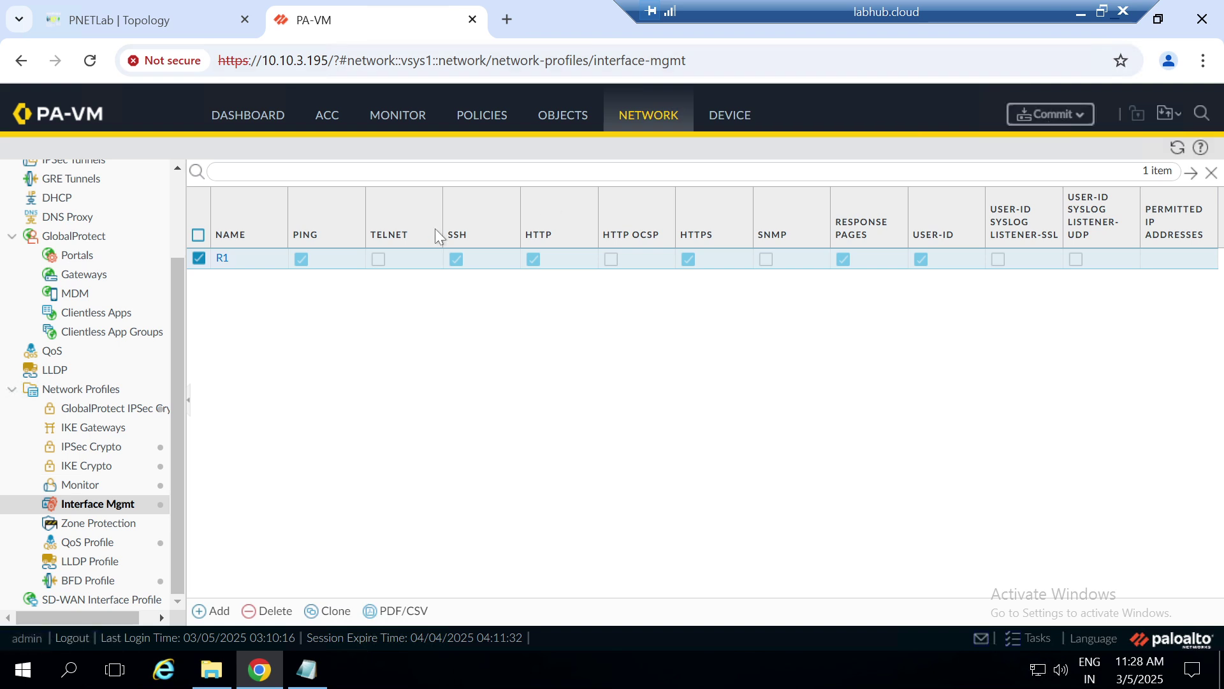
# Commit the new R1 interface management profile to the running configuration and dismiss the commit status
pyautogui.scroll(3, 121, 290)
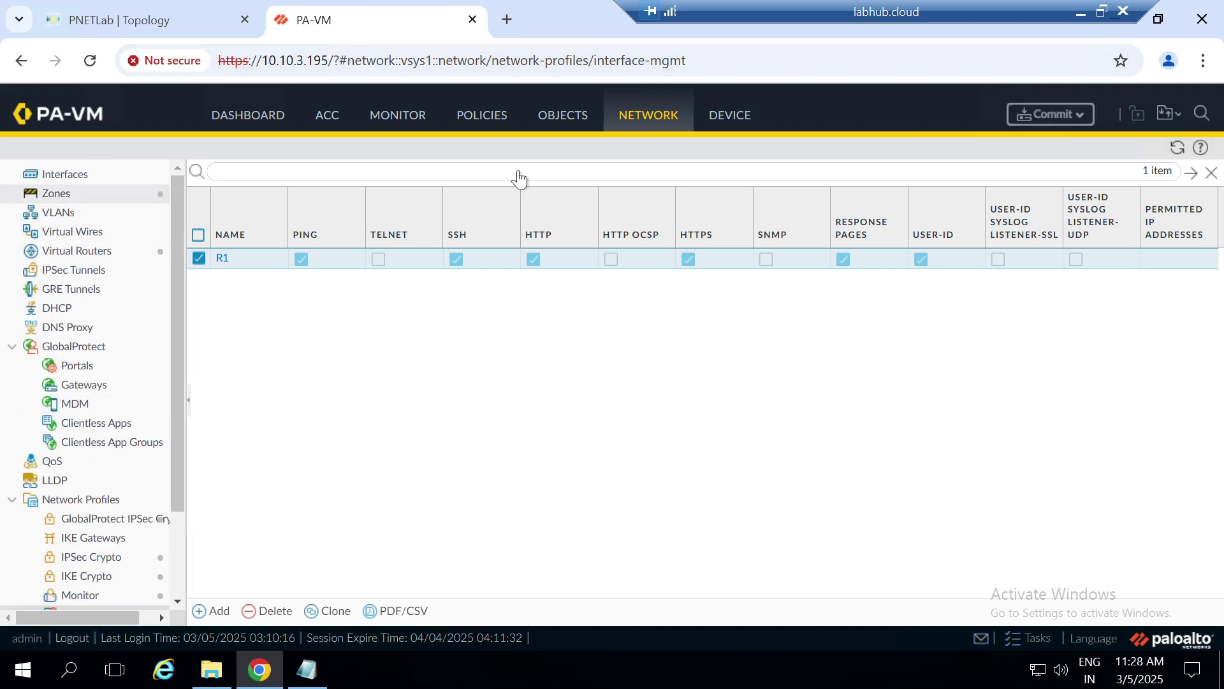
pyautogui.click(1028, 121)
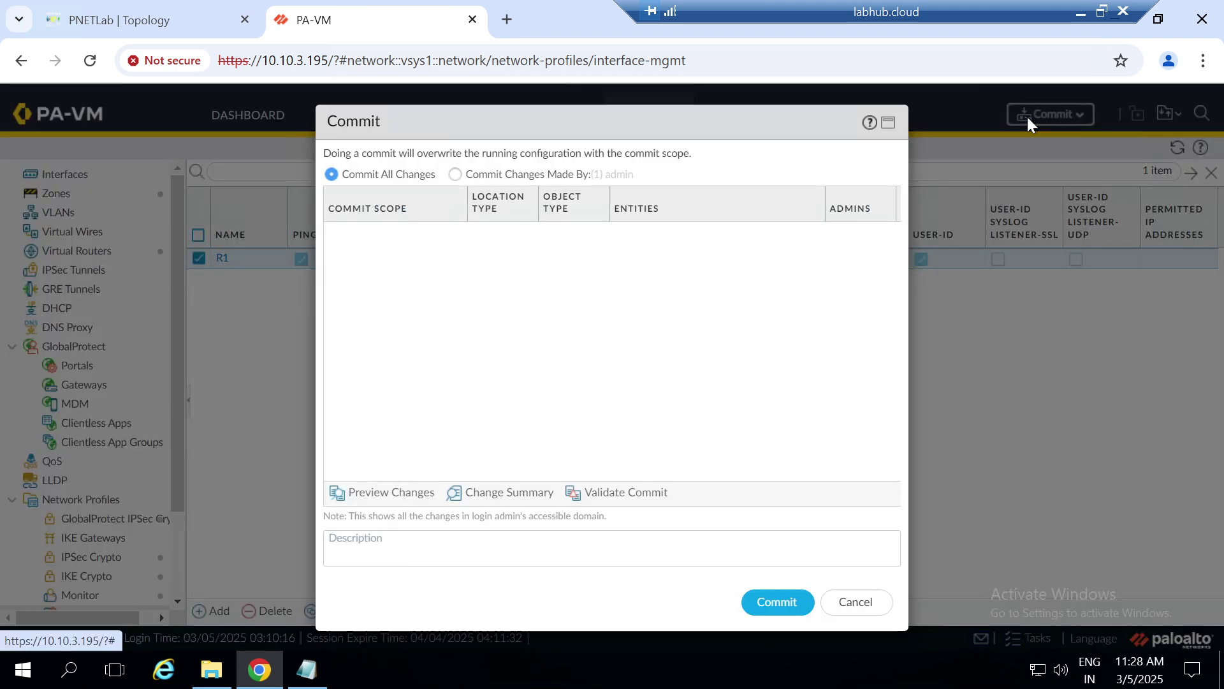
pyautogui.click(778, 603)
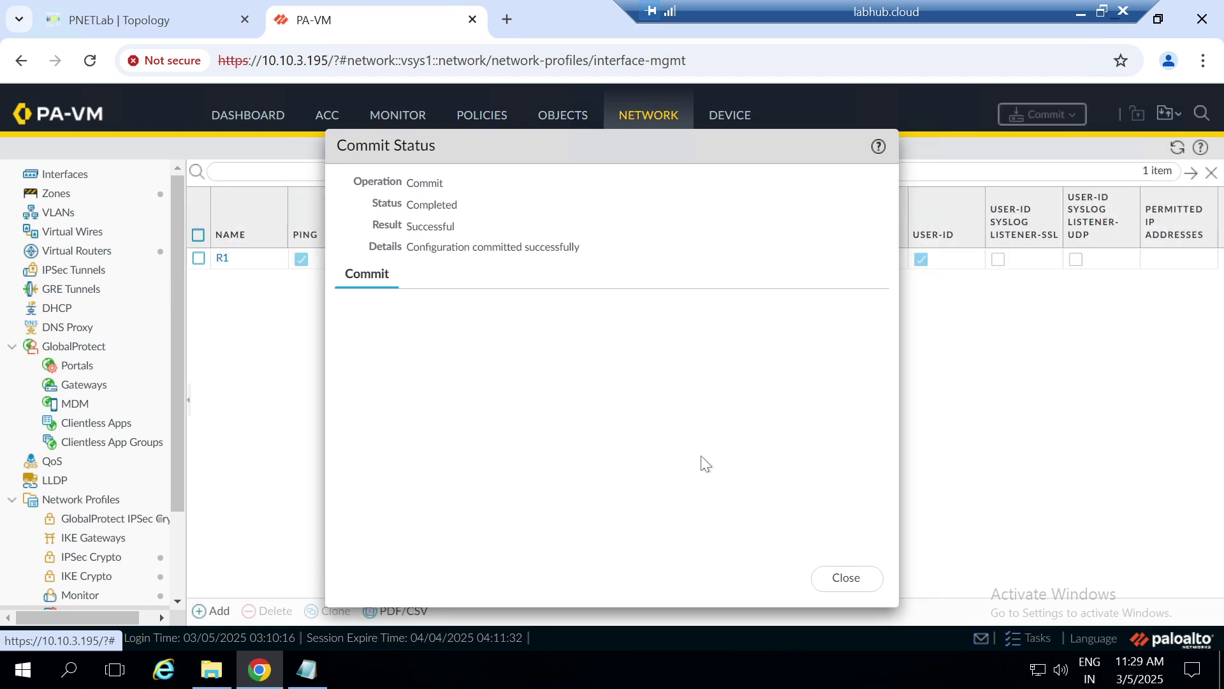
pyautogui.click(848, 580)
# Check the PNETLab topology, return to the firewall and set the interface type of ethernet1/1 to Layer3
pyautogui.click(145, 14)
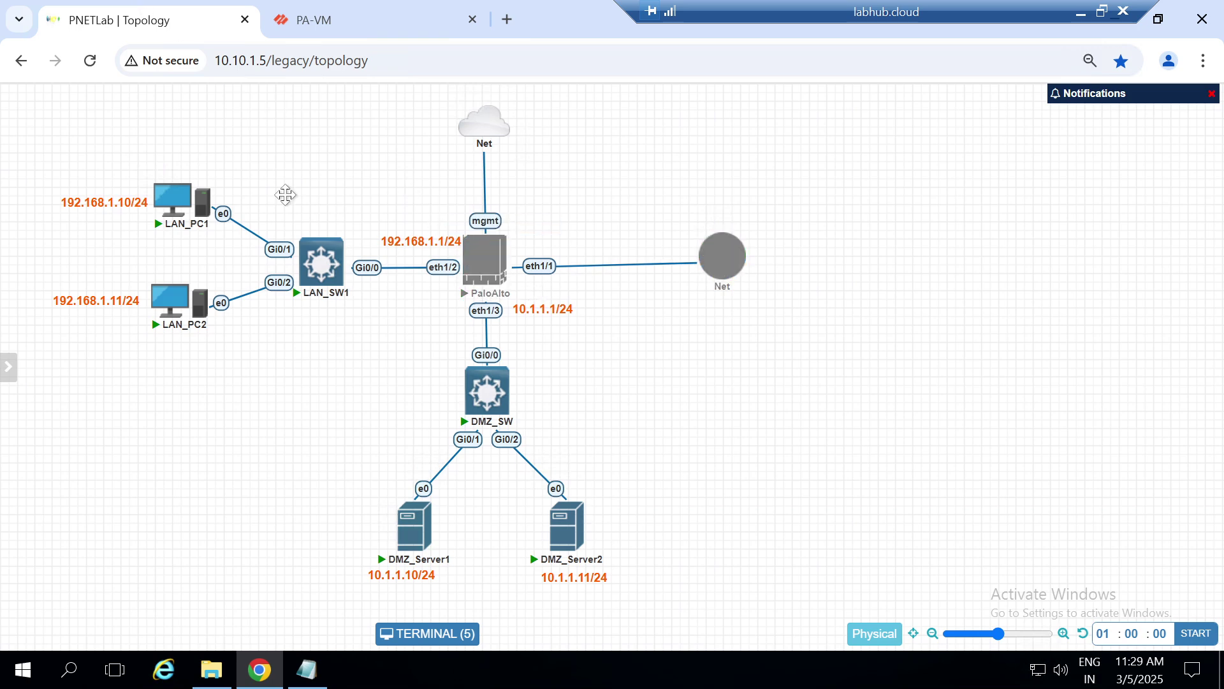
pyautogui.click(319, 19)
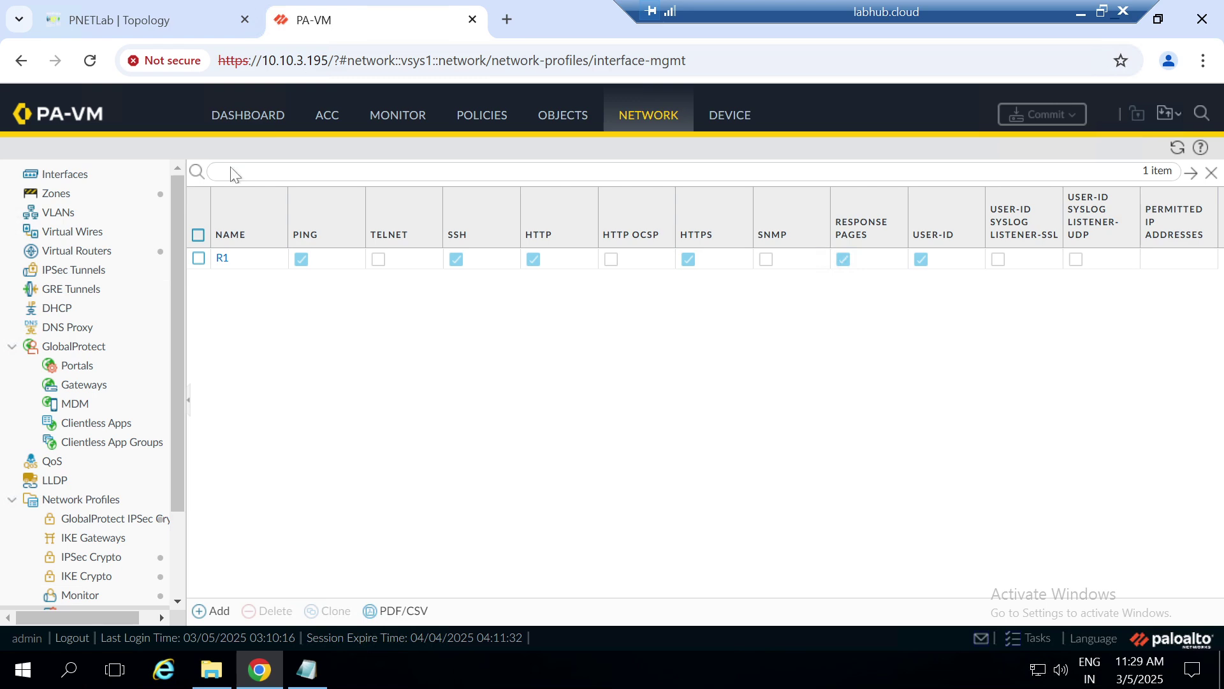
pyautogui.click(67, 181)
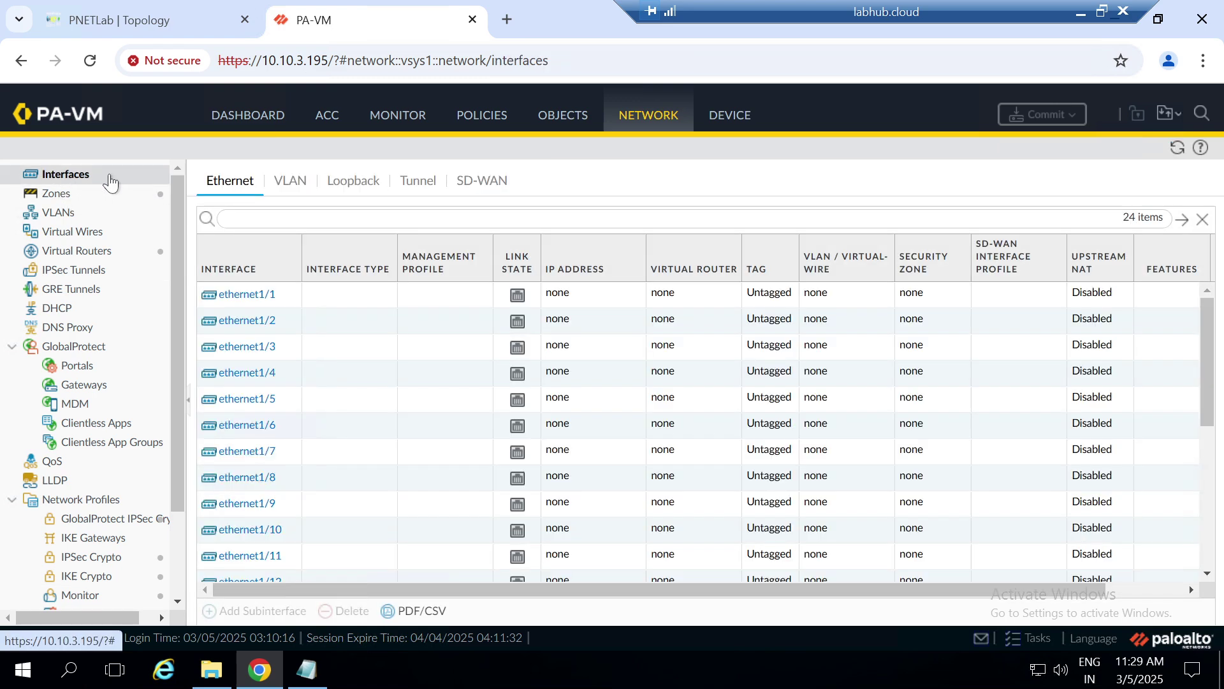
pyautogui.click(251, 299)
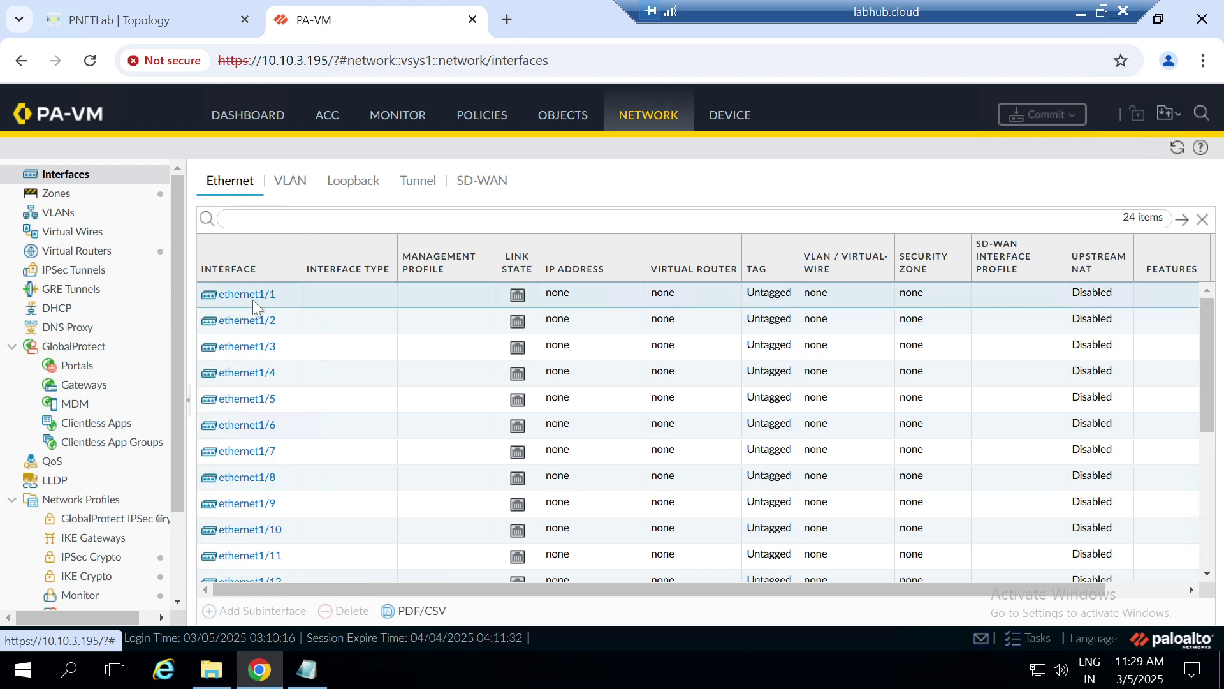
pyautogui.click(251, 297)
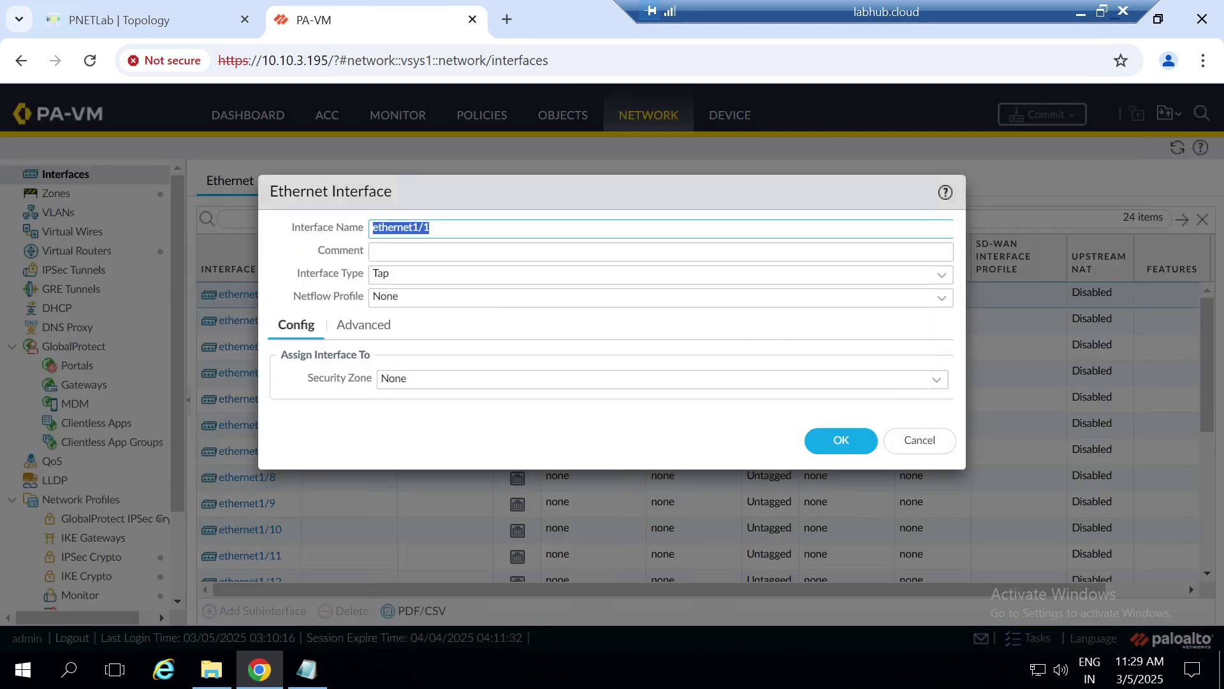
pyautogui.click(941, 276)
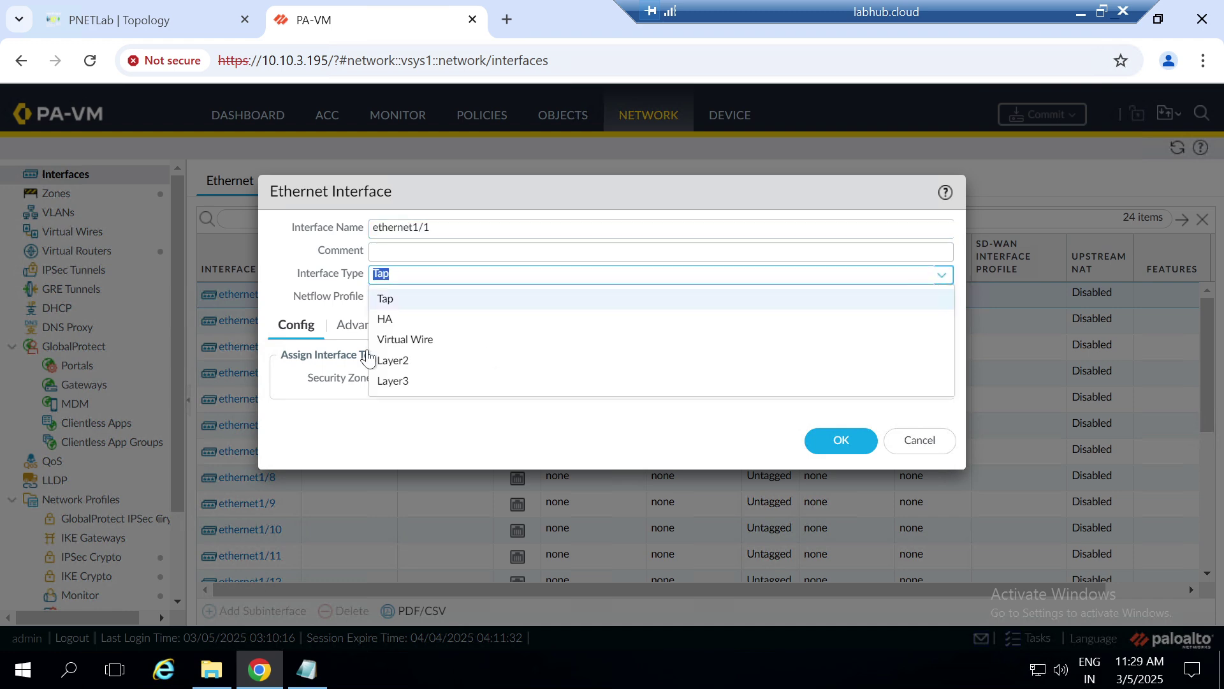
pyautogui.click(393, 381)
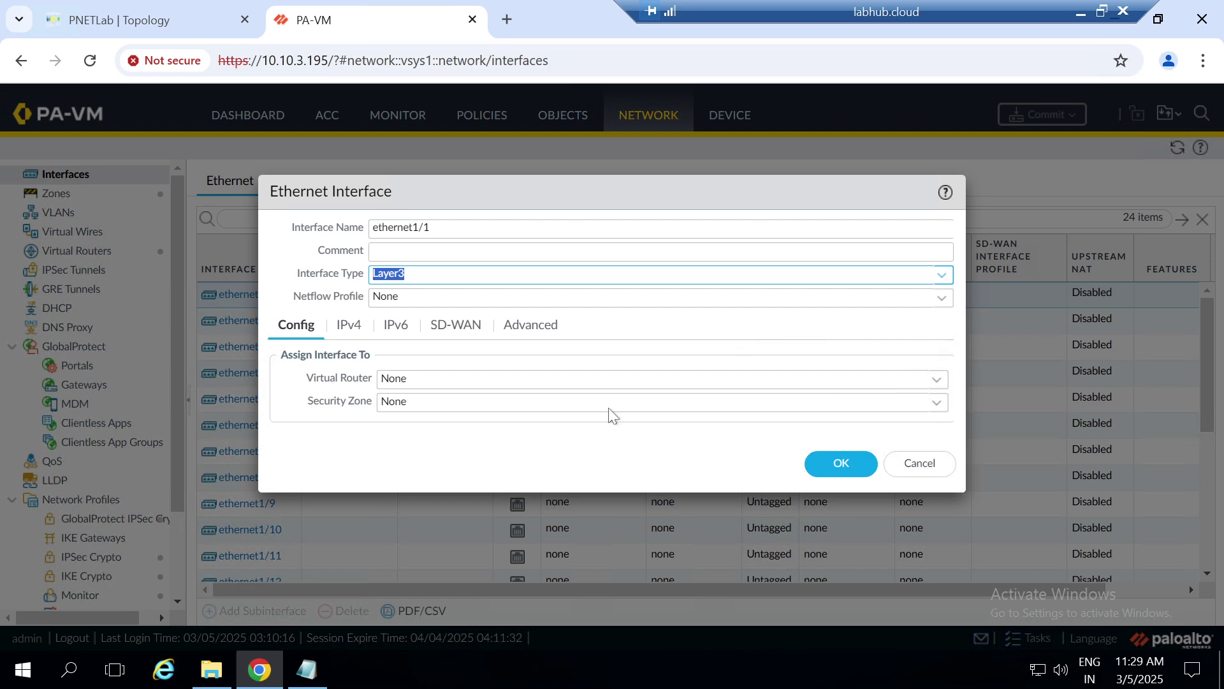
# Assign ethernet1/1 to the default virtual router and the WAN security zone
pyautogui.click(931, 383)
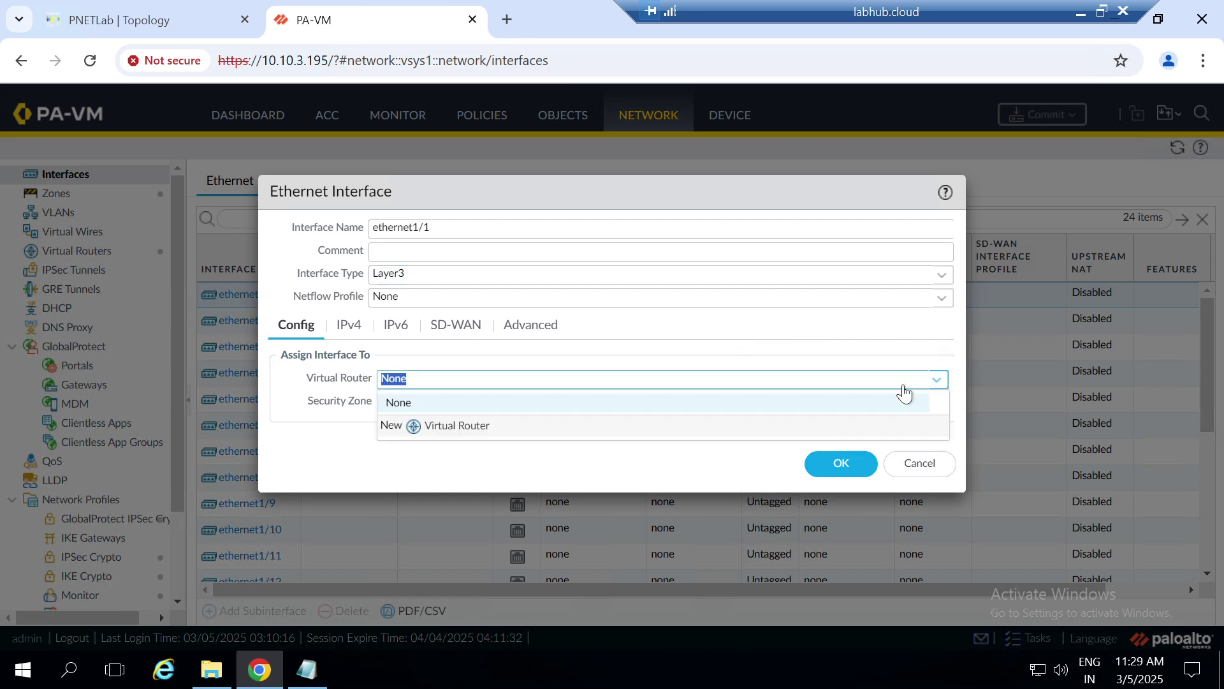
pyautogui.click(422, 425)
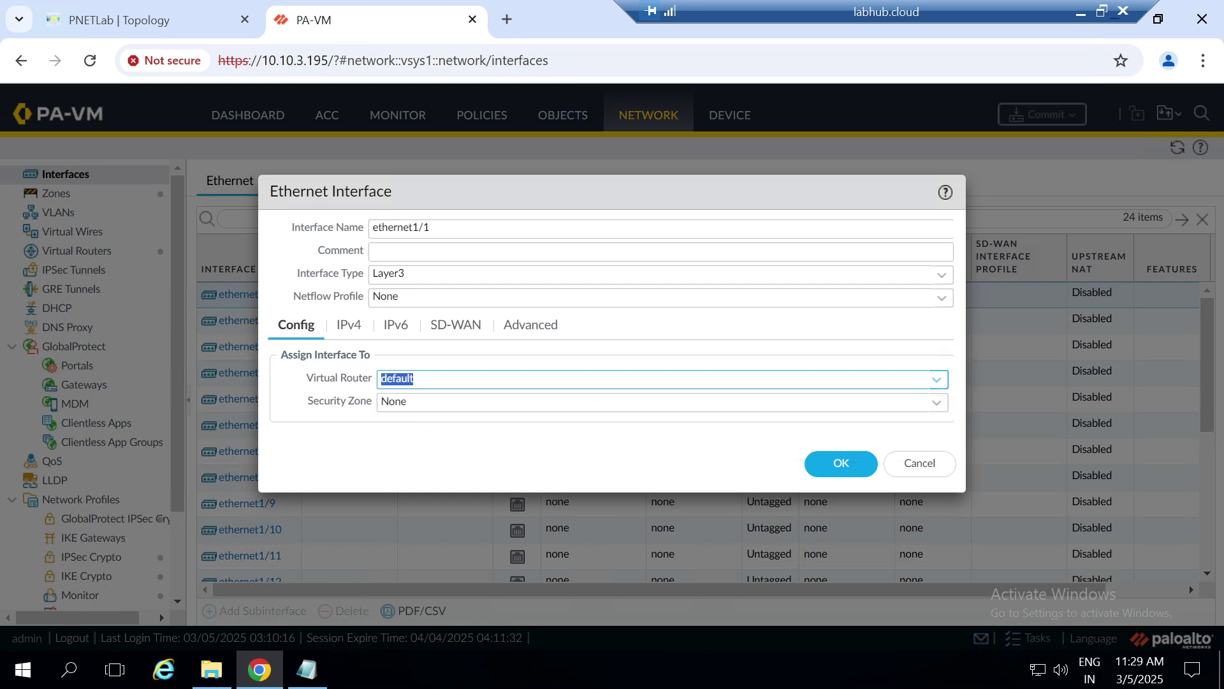
pyautogui.click(935, 404)
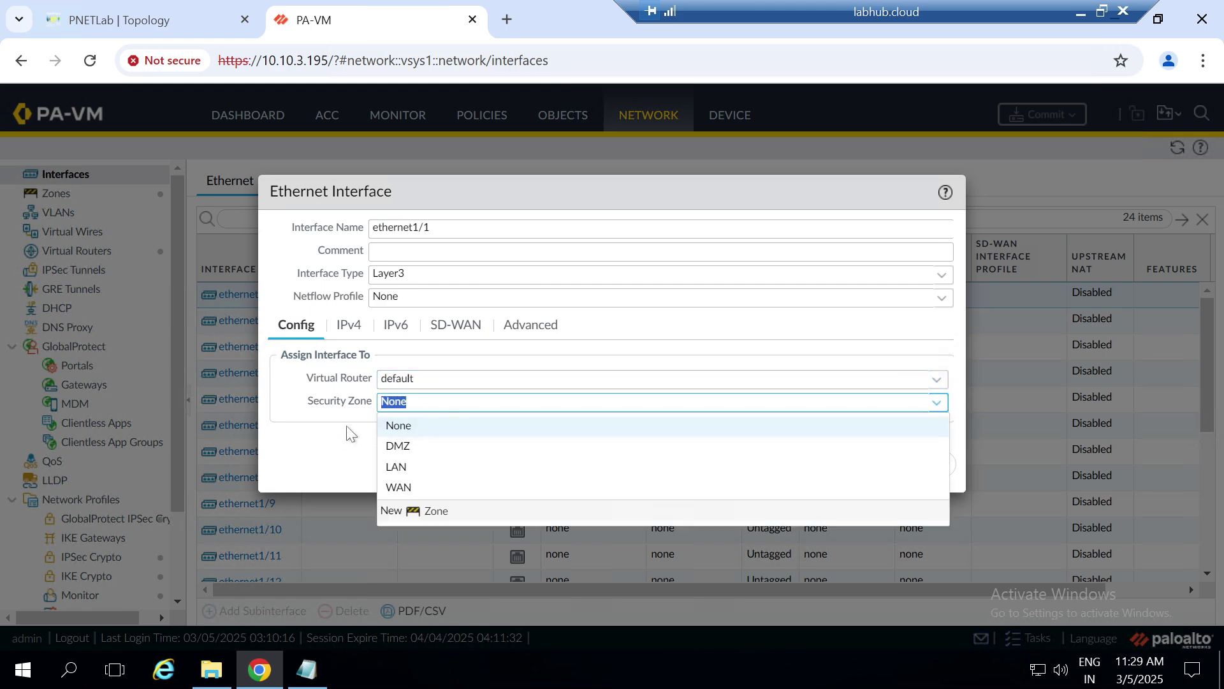
pyautogui.click(398, 487)
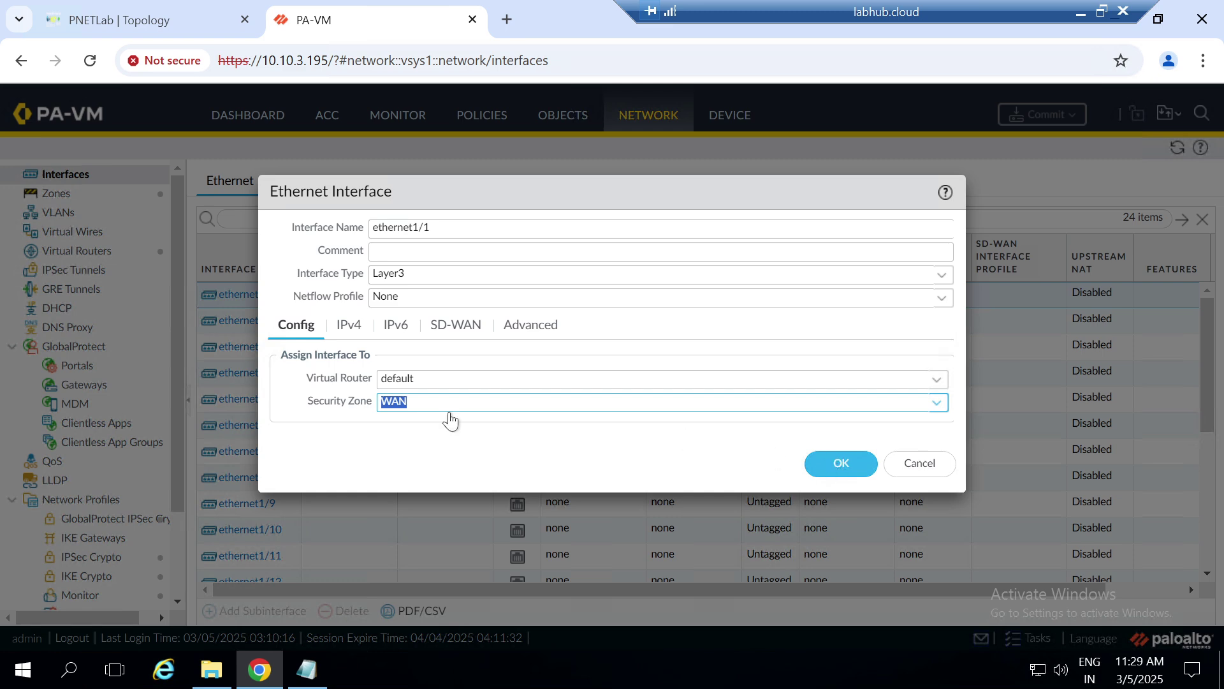
# Set the IPv4 addressing type of ethernet1/1 to DHCP Client
pyautogui.click(343, 320)
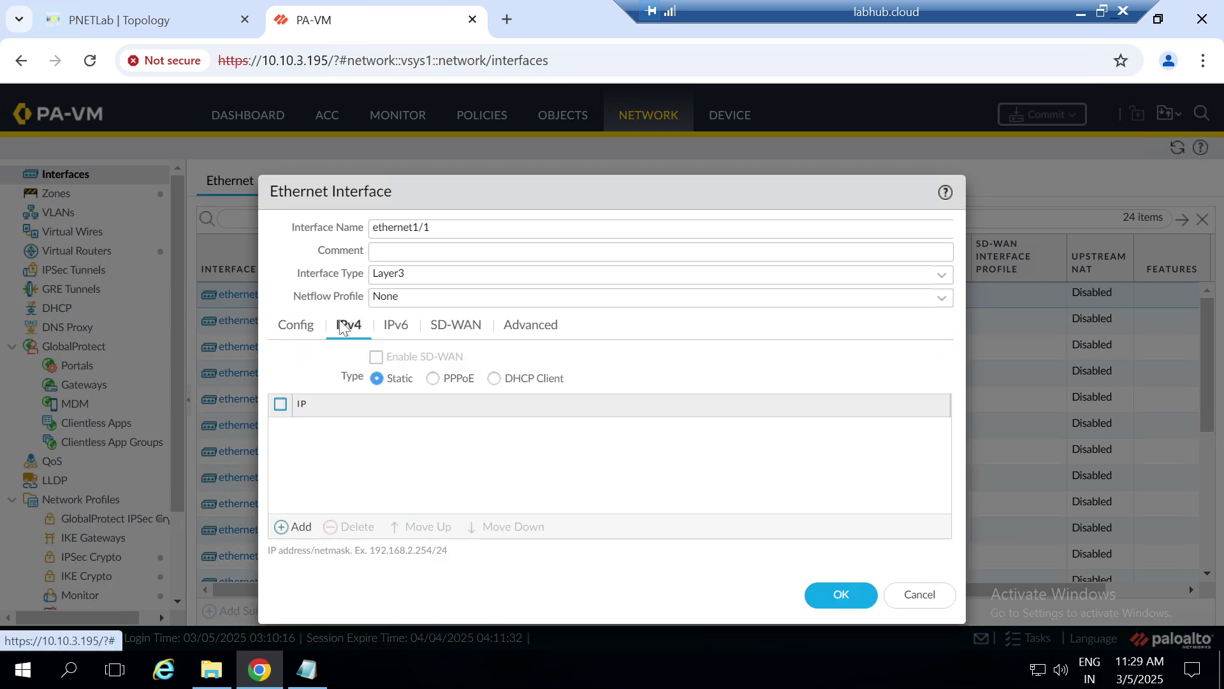
pyautogui.click(493, 380)
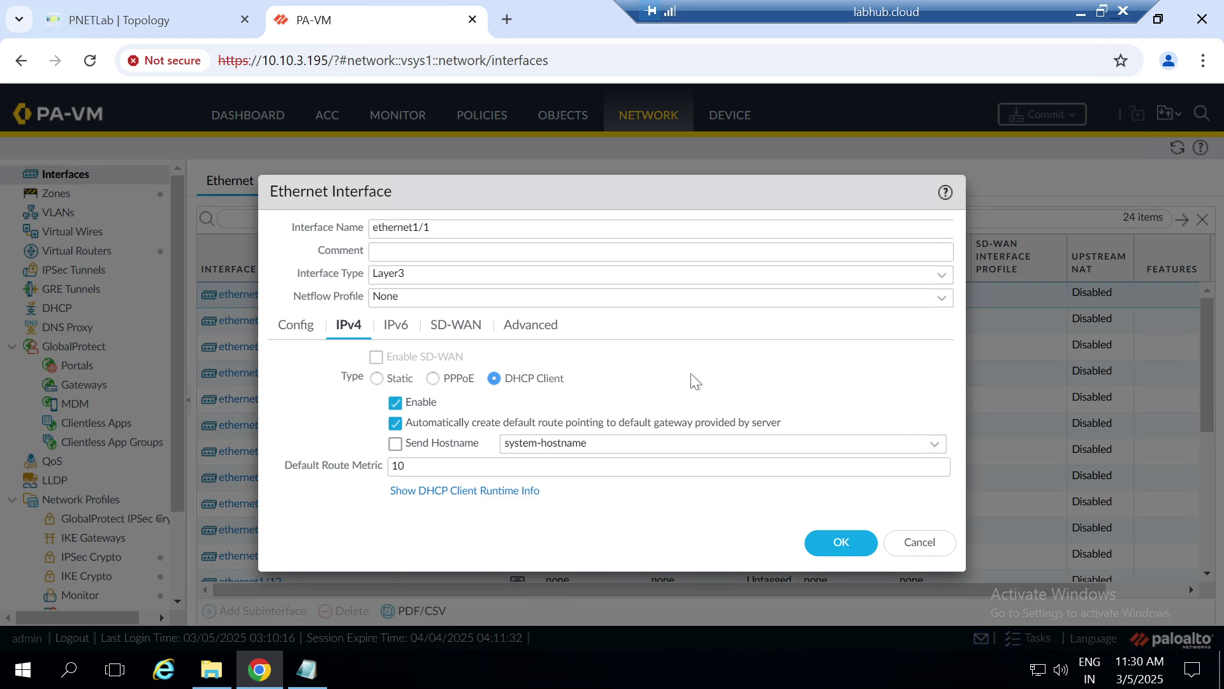
# Apply the R1 management profile to ethernet1/1 and save the interface settings
pyautogui.click(397, 328)
pyautogui.click(470, 328)
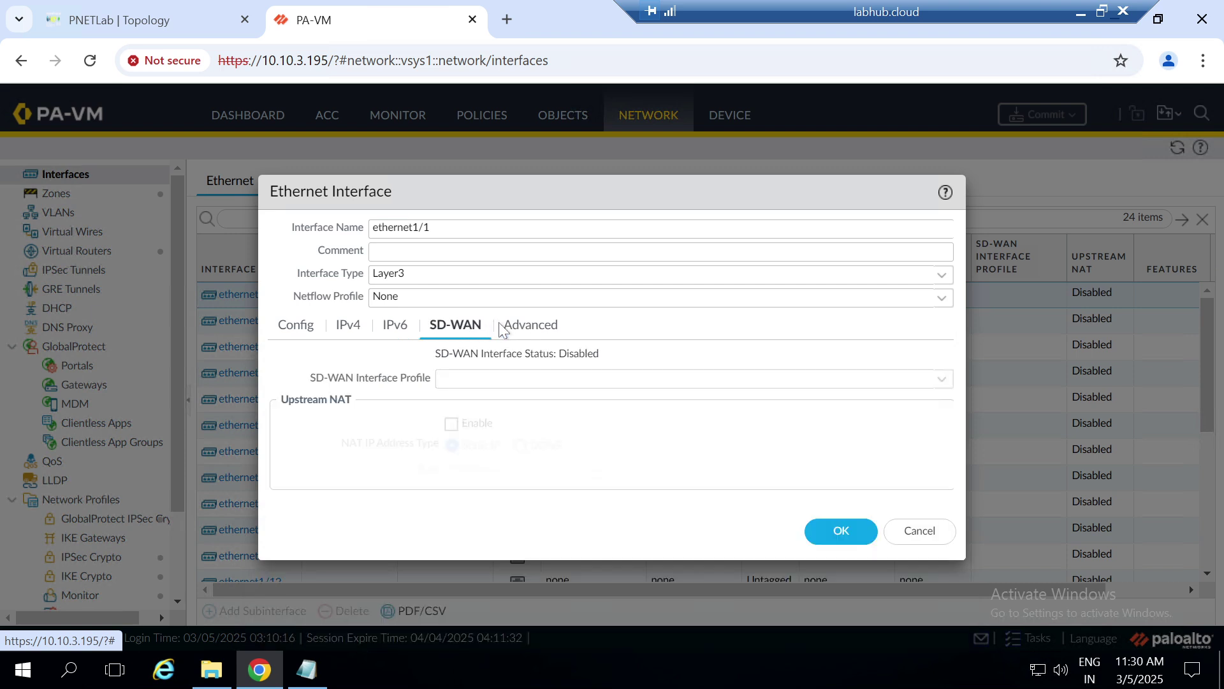
pyautogui.click(519, 328)
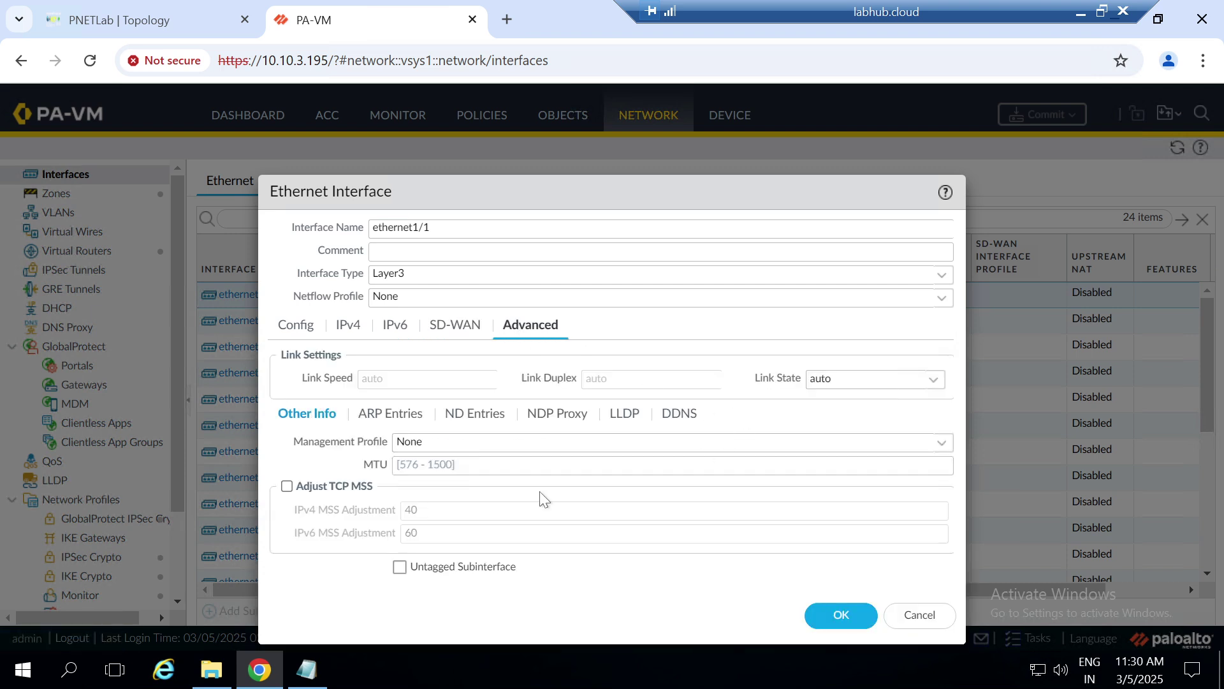
pyautogui.click(937, 443)
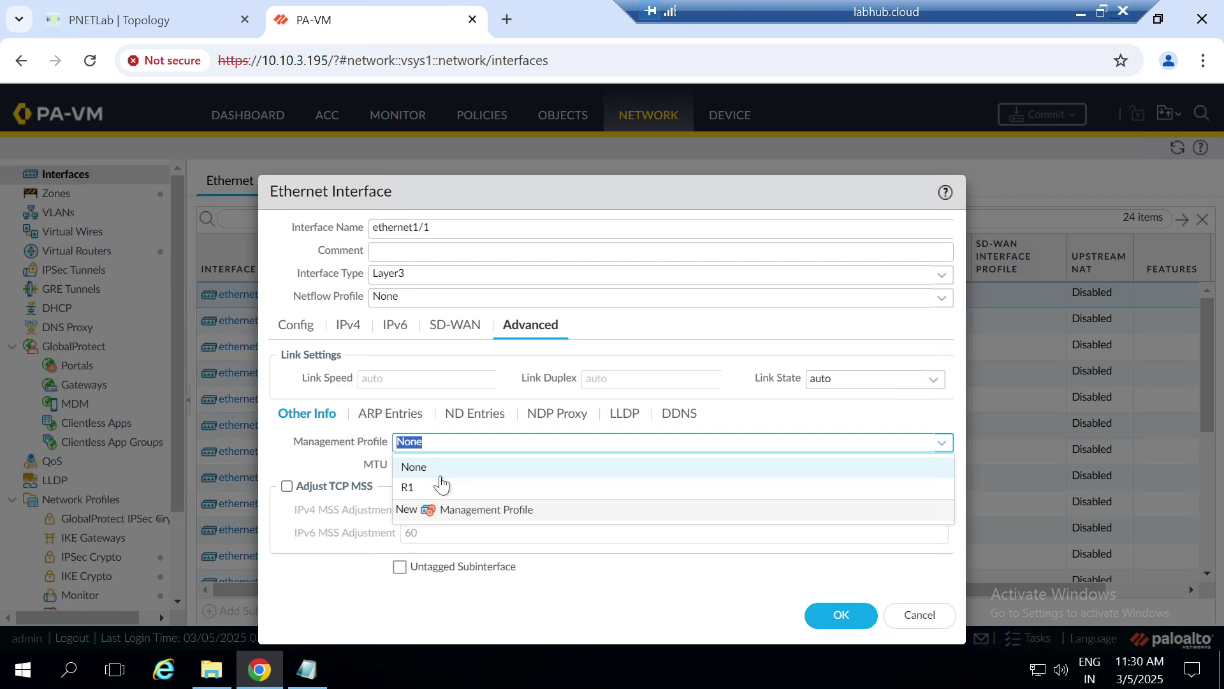
pyautogui.click(431, 487)
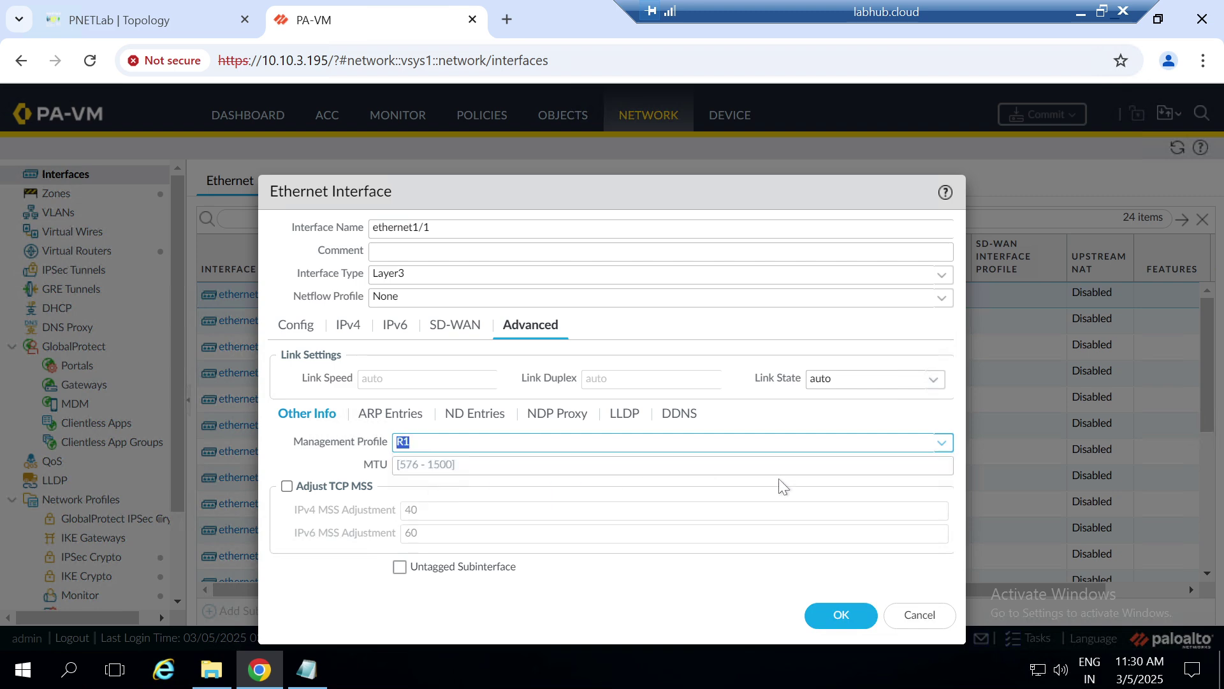
pyautogui.click(840, 616)
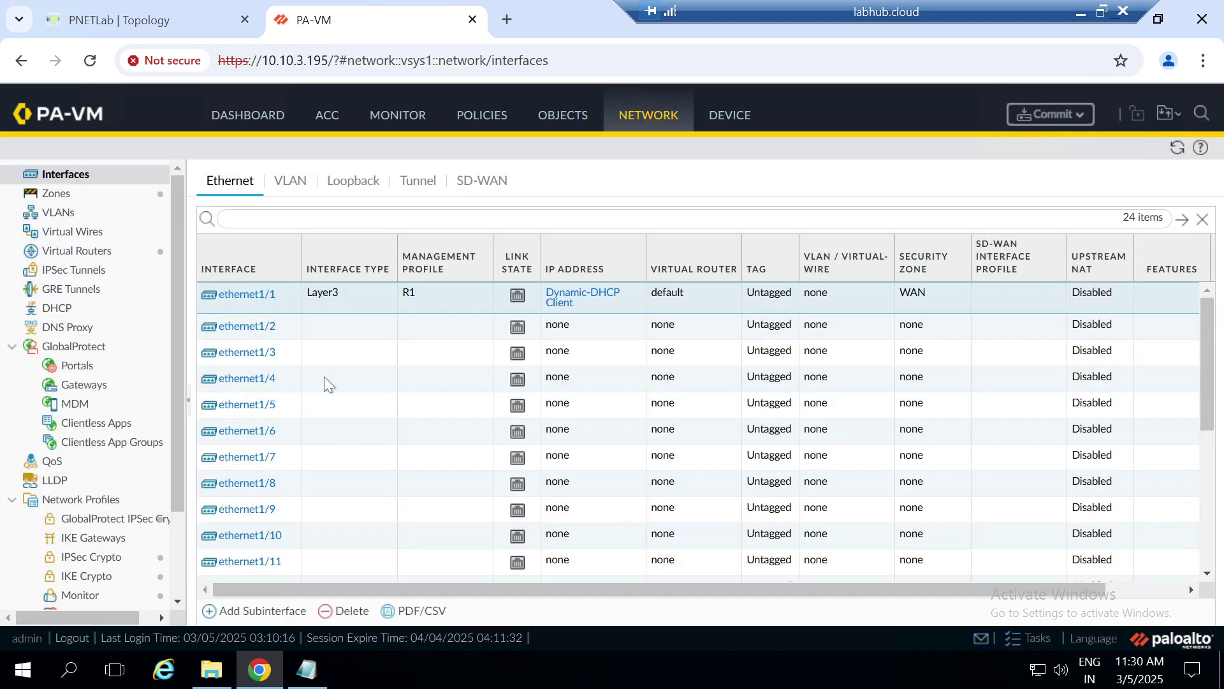
# Open ethernet1/2 for editing, check its link in the PNETLab topology, and set its interface type to Layer3
pyautogui.click(244, 333)
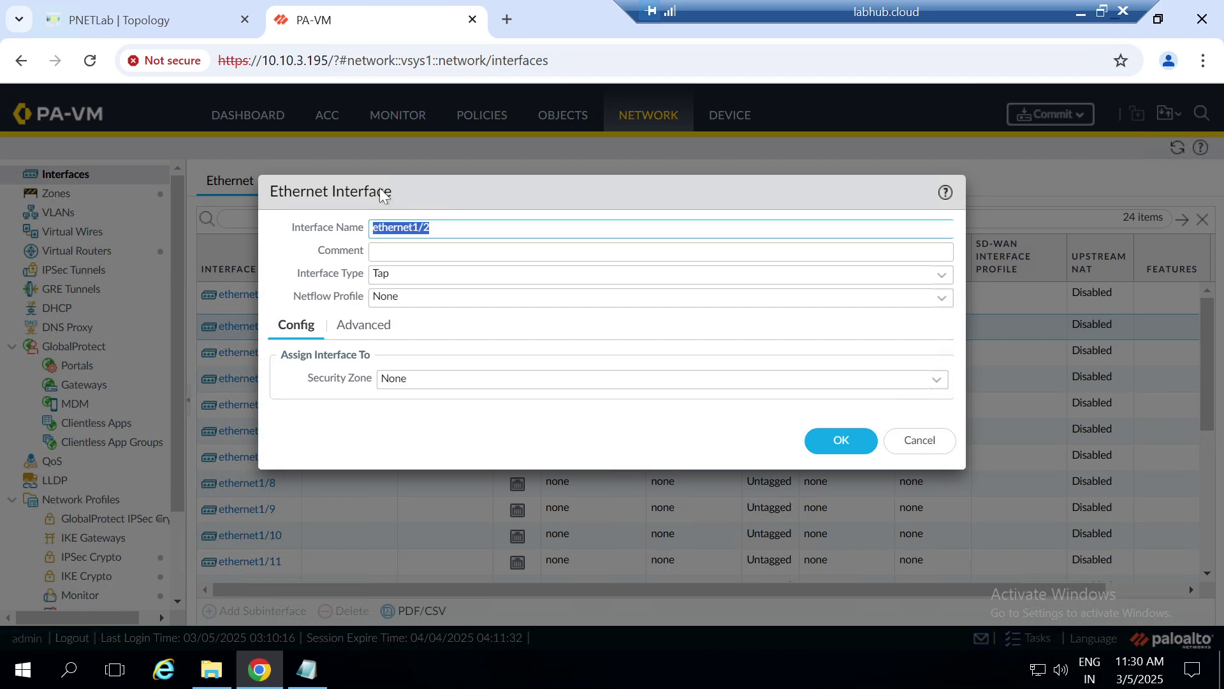
pyautogui.click(167, 5)
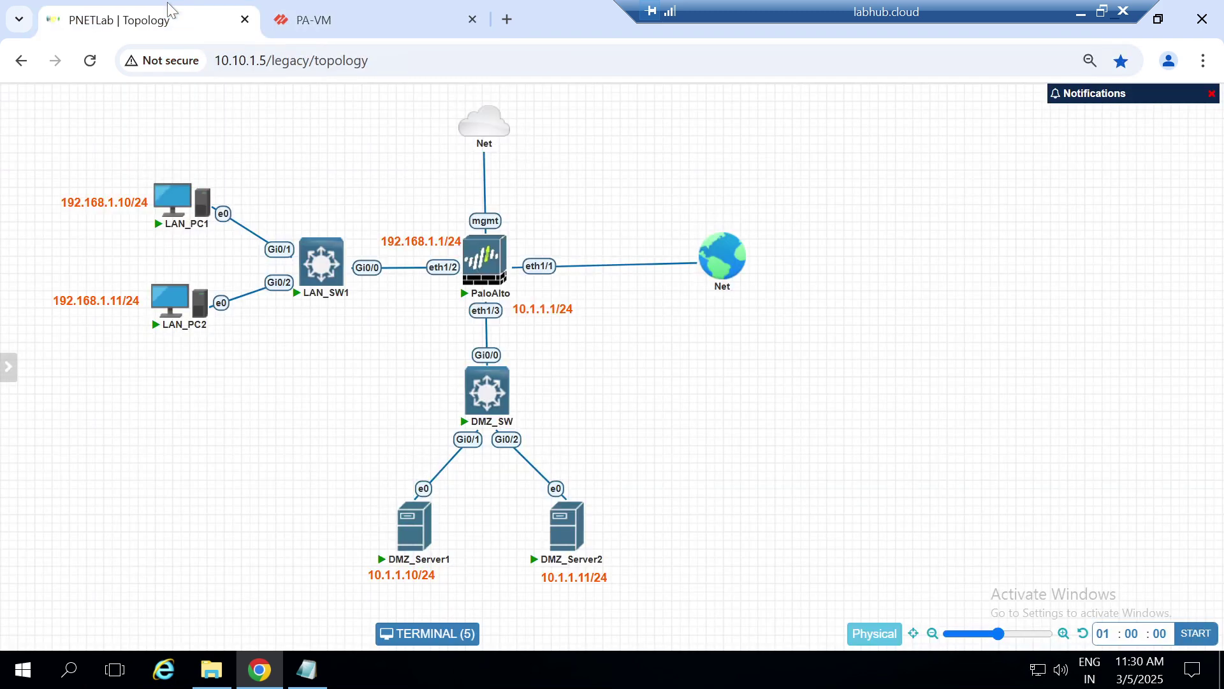
pyautogui.click(373, 9)
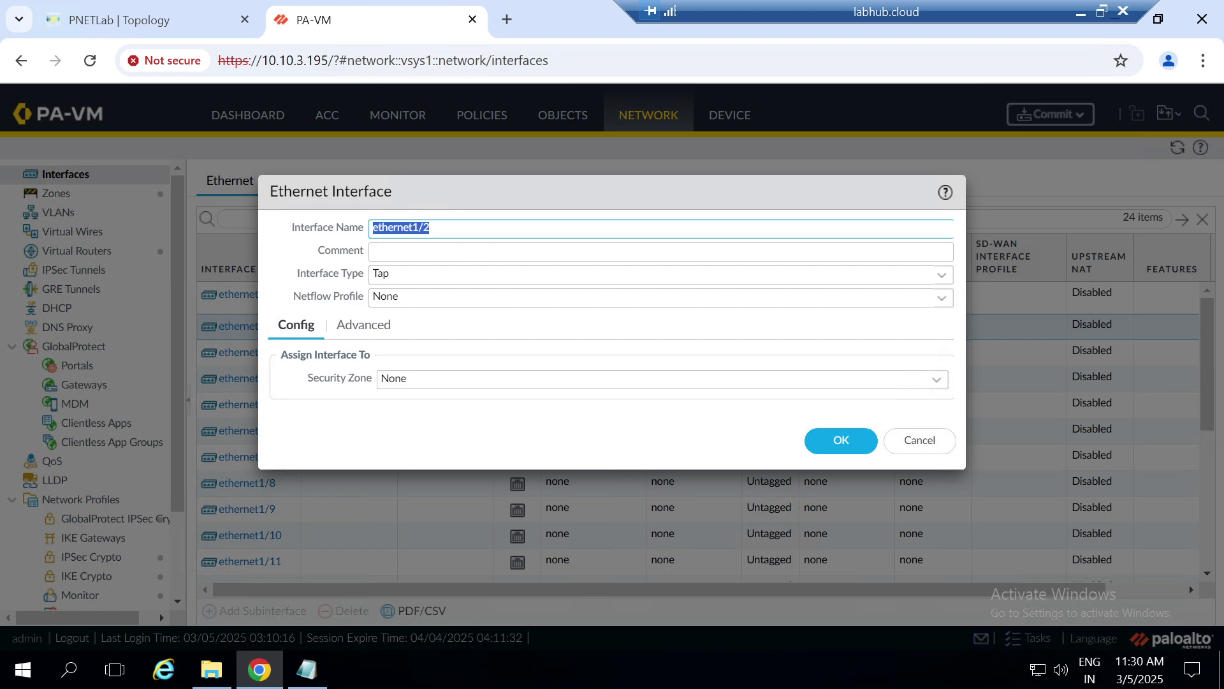
pyautogui.click(943, 281)
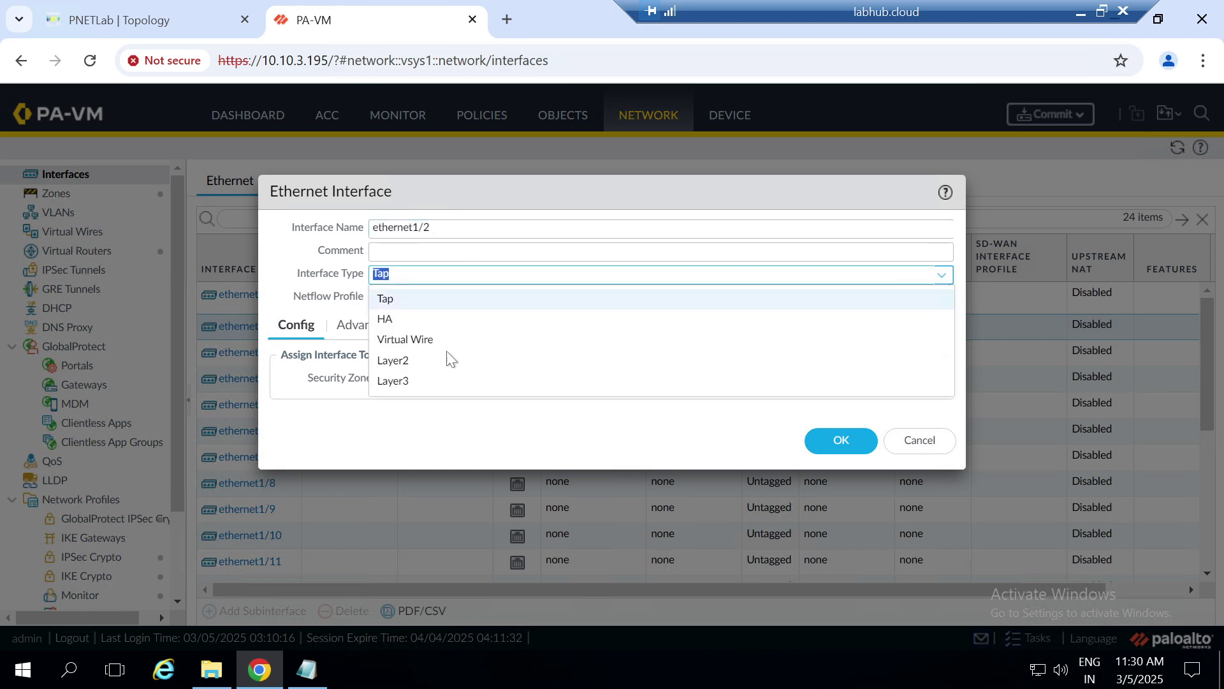
pyautogui.click(401, 382)
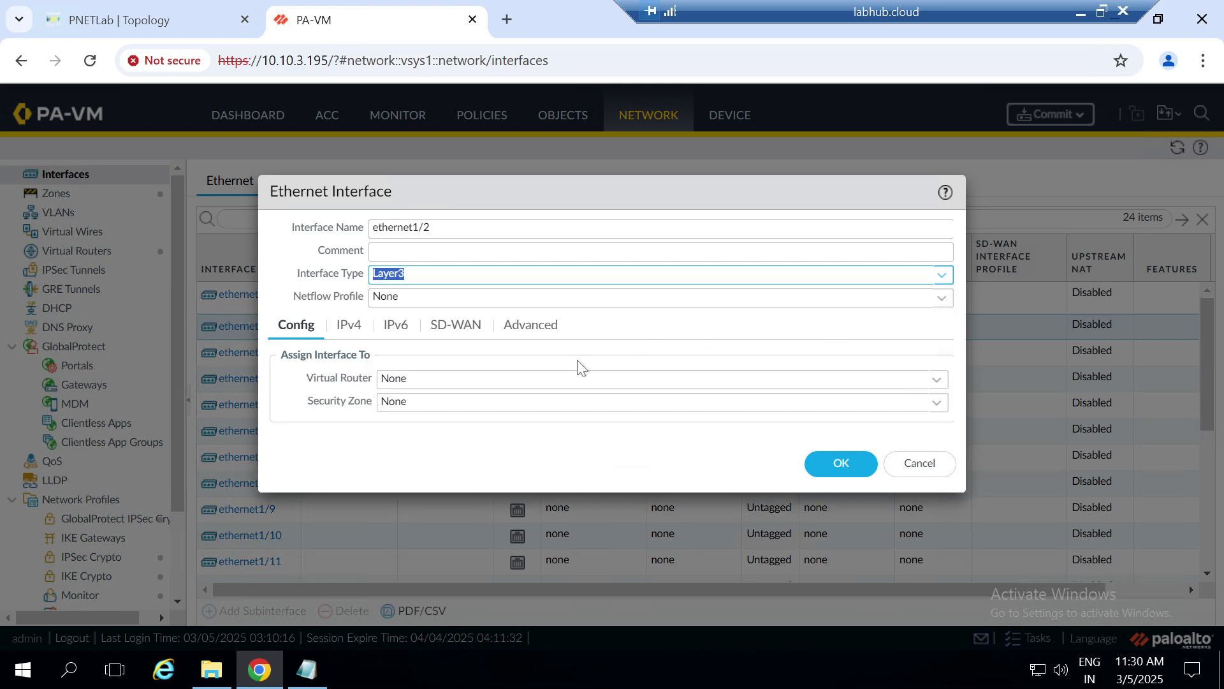
# Assign ethernet1/2 to the default virtual router and the LAN security zone
pyautogui.click(936, 380)
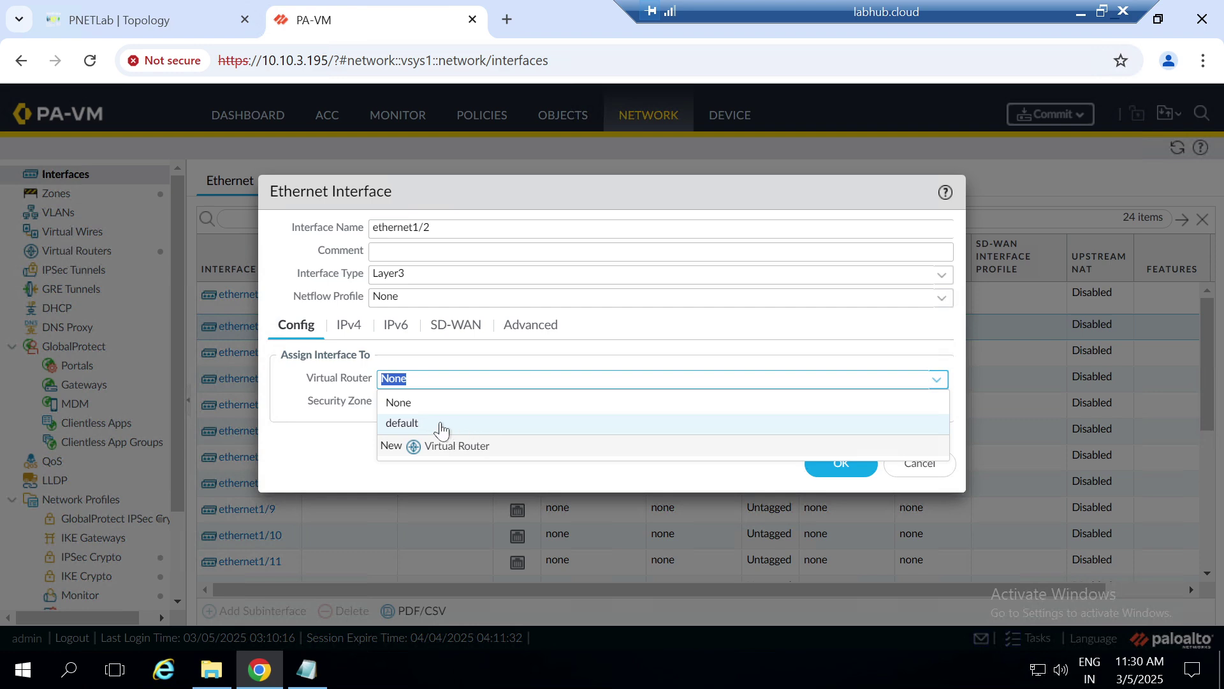
pyautogui.click(439, 423)
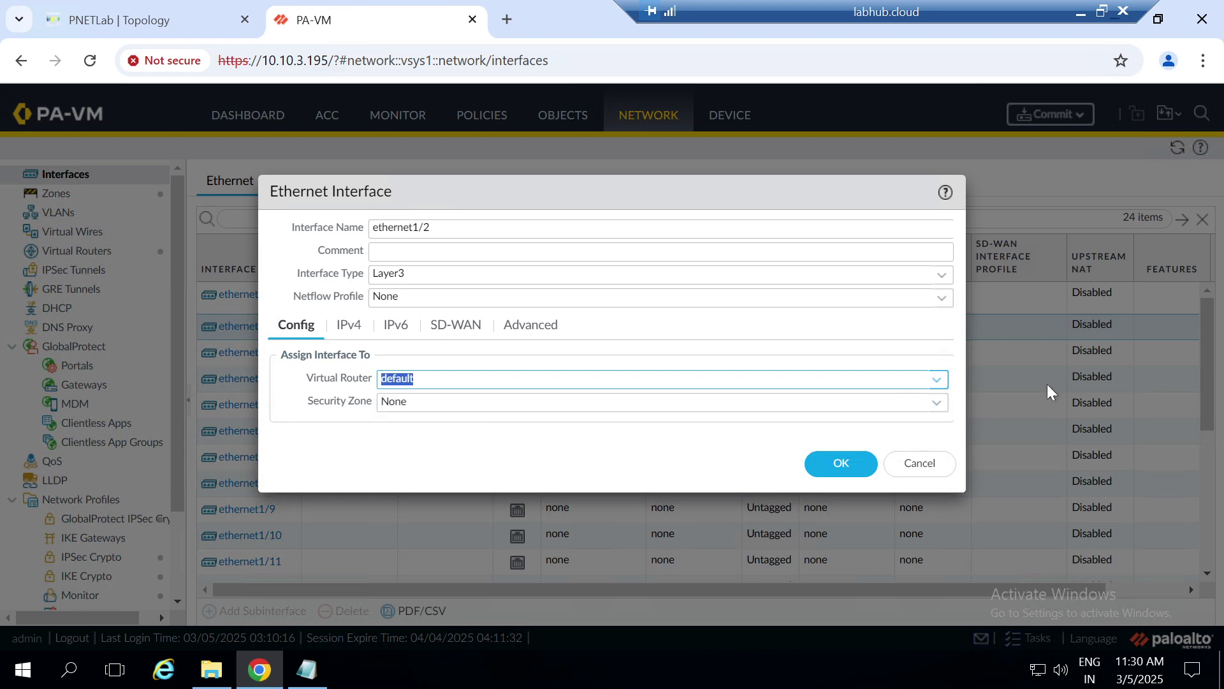
pyautogui.click(940, 408)
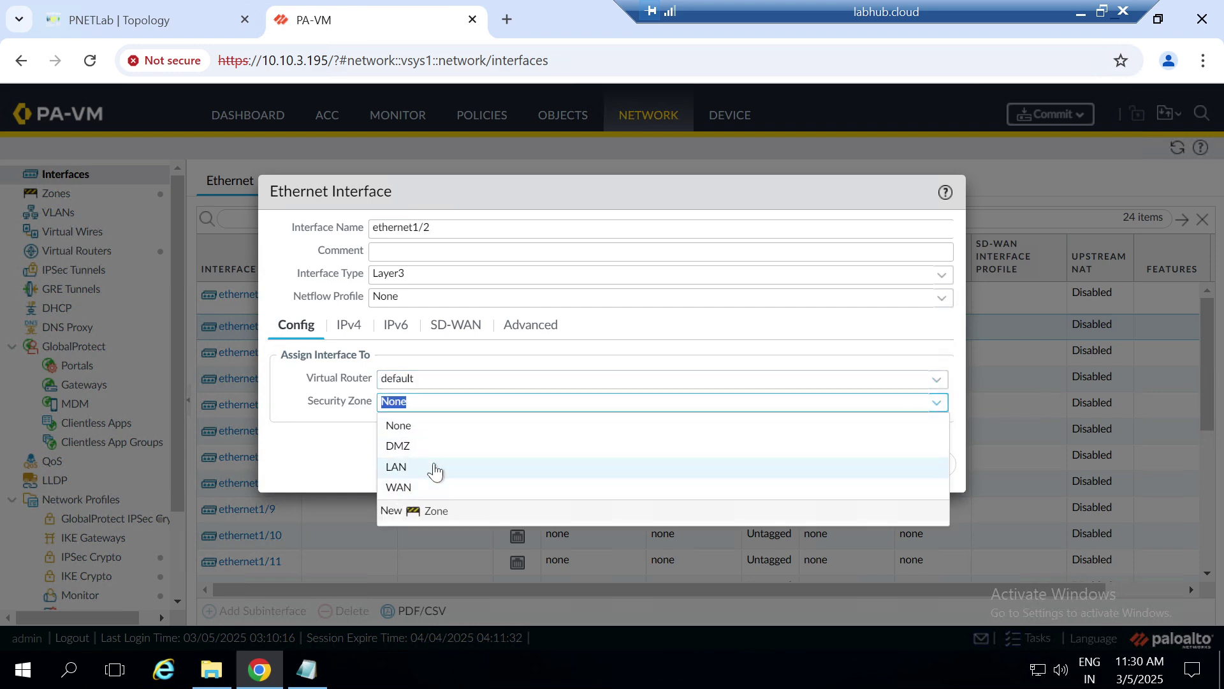
pyautogui.click(436, 468)
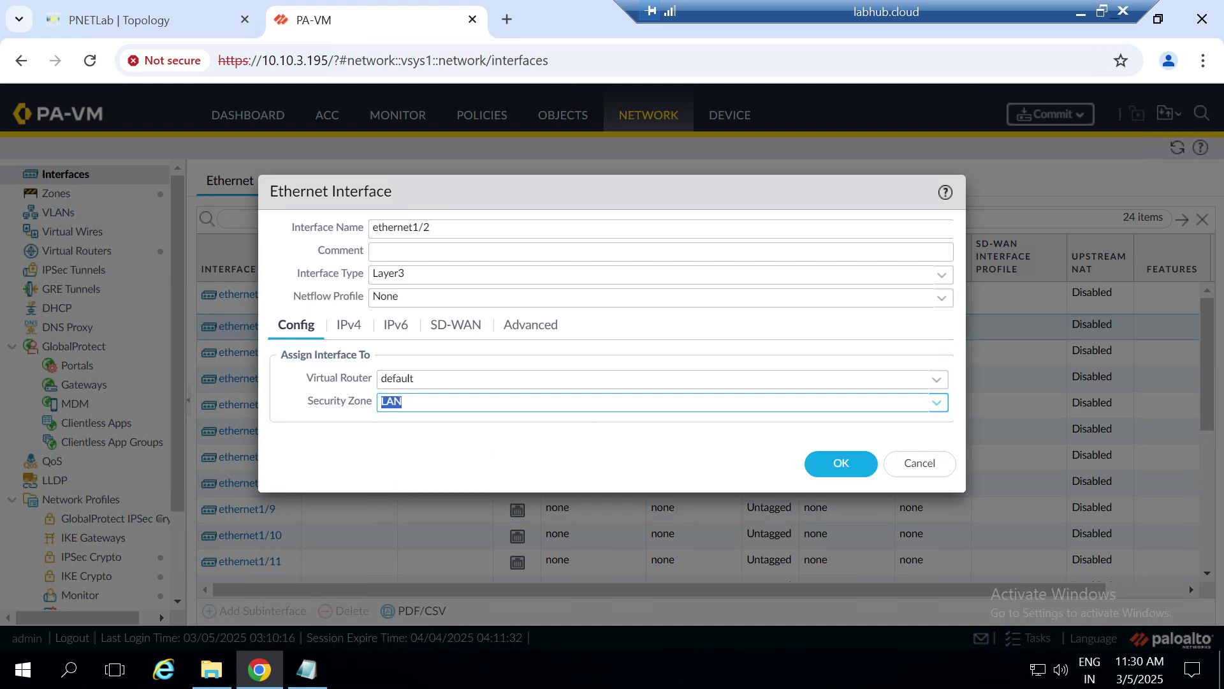
# Add a static IPv4 entry to ethernet1/2 using a new address object named LAN_GW with IP netmask 192.168.1.1/24
pyautogui.click(359, 322)
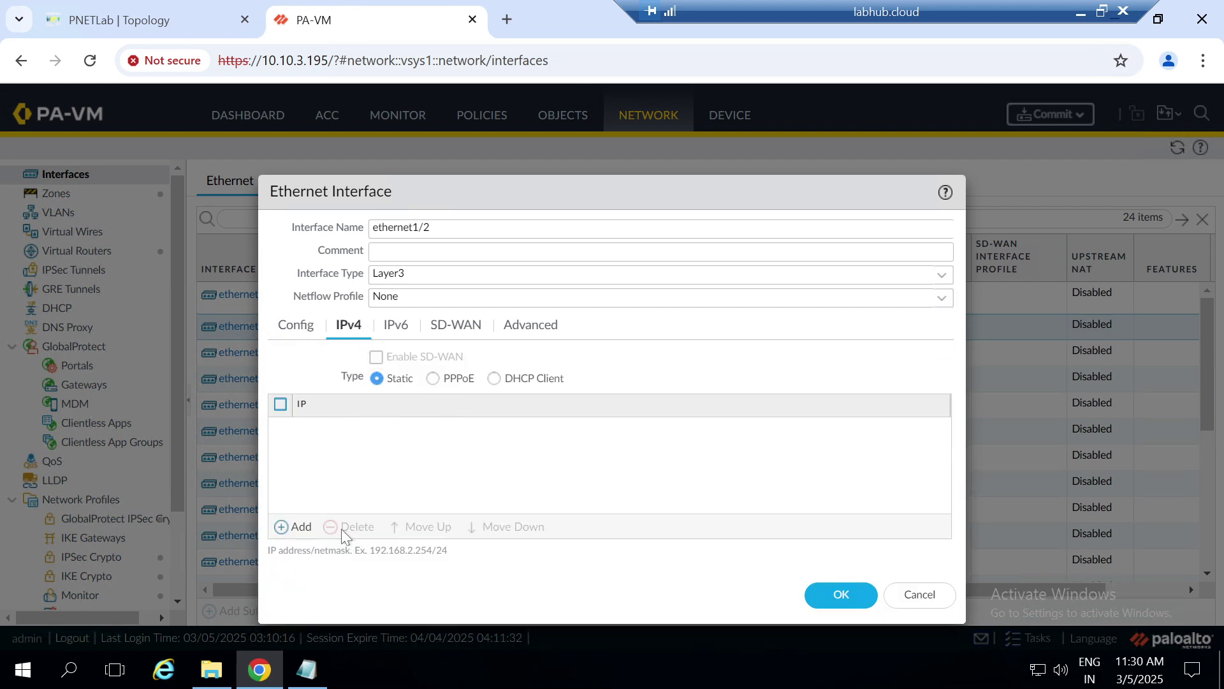
pyautogui.click(294, 525)
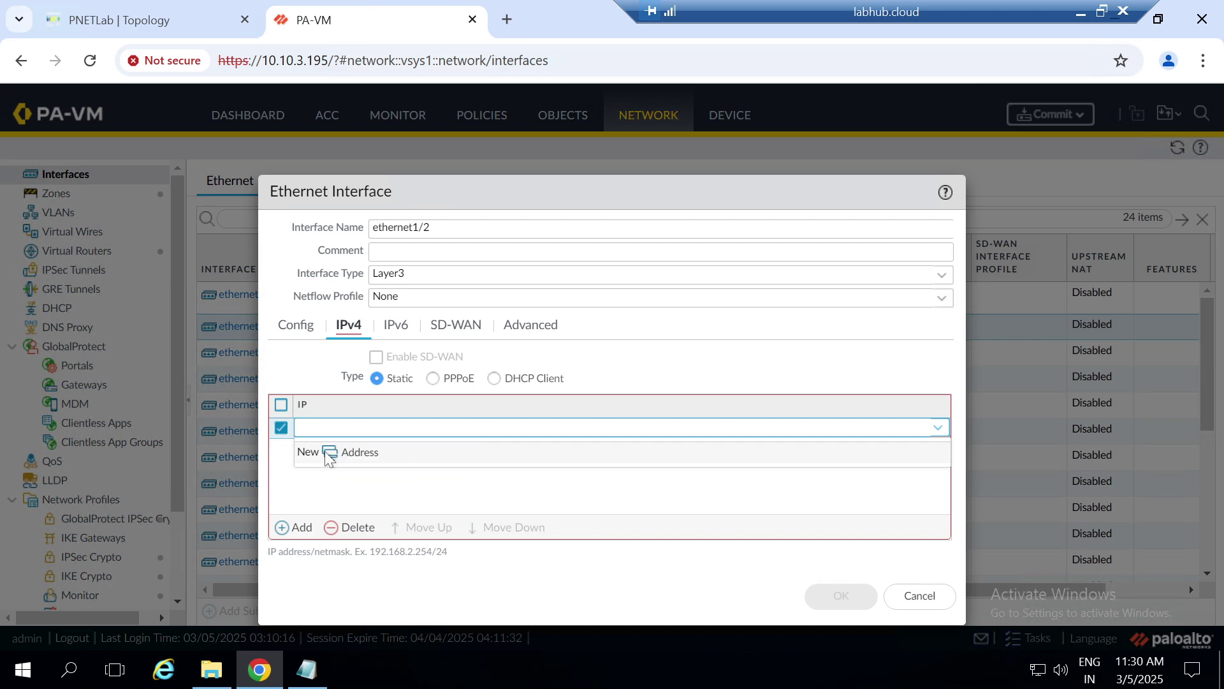
pyautogui.click(328, 455)
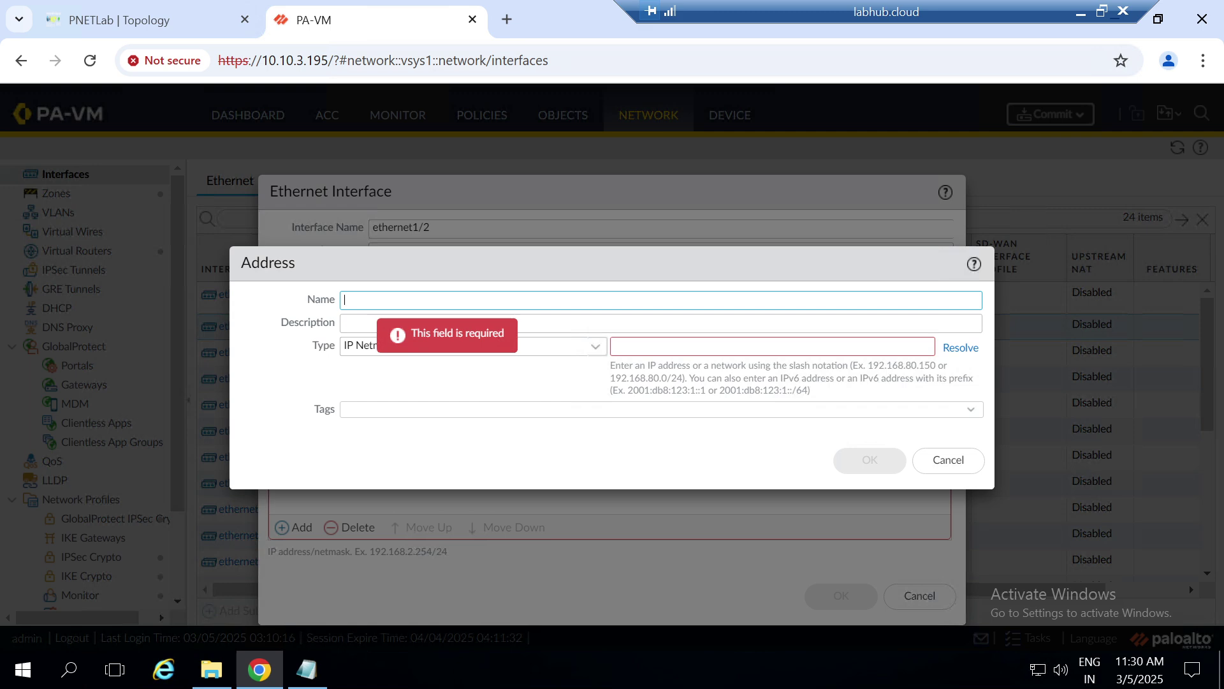
pyautogui.write('LAN')
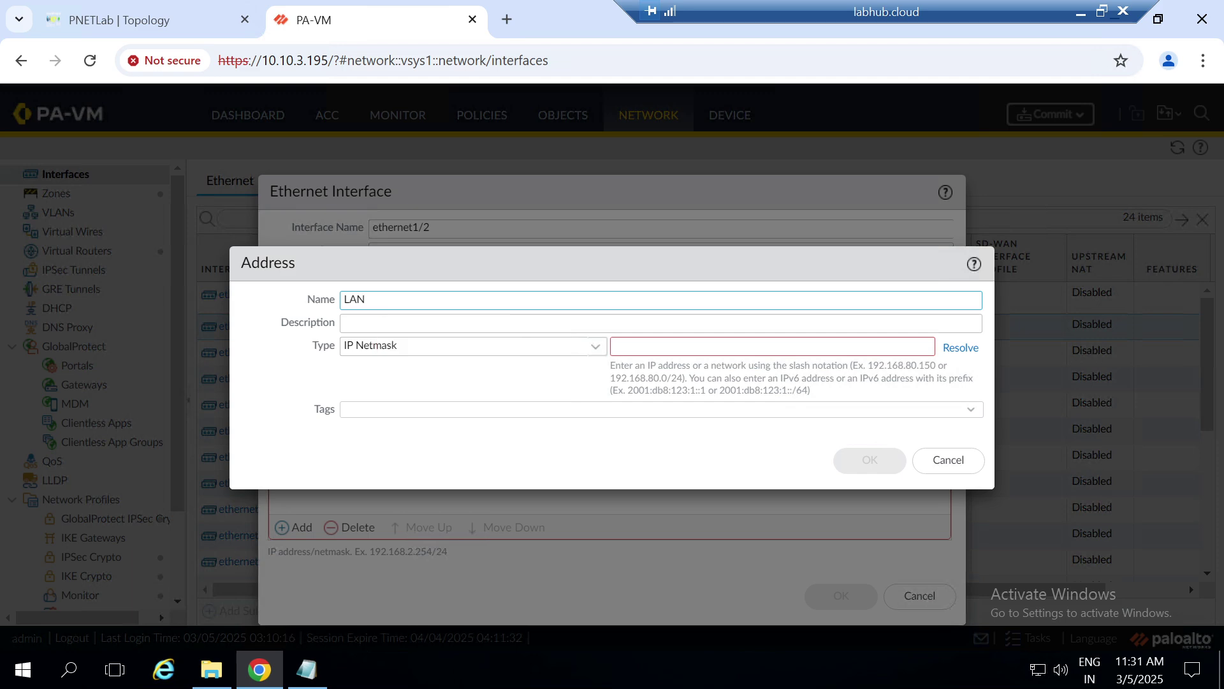
pyautogui.write('_GW')
pyautogui.click(609, 354)
pyautogui.write('1')
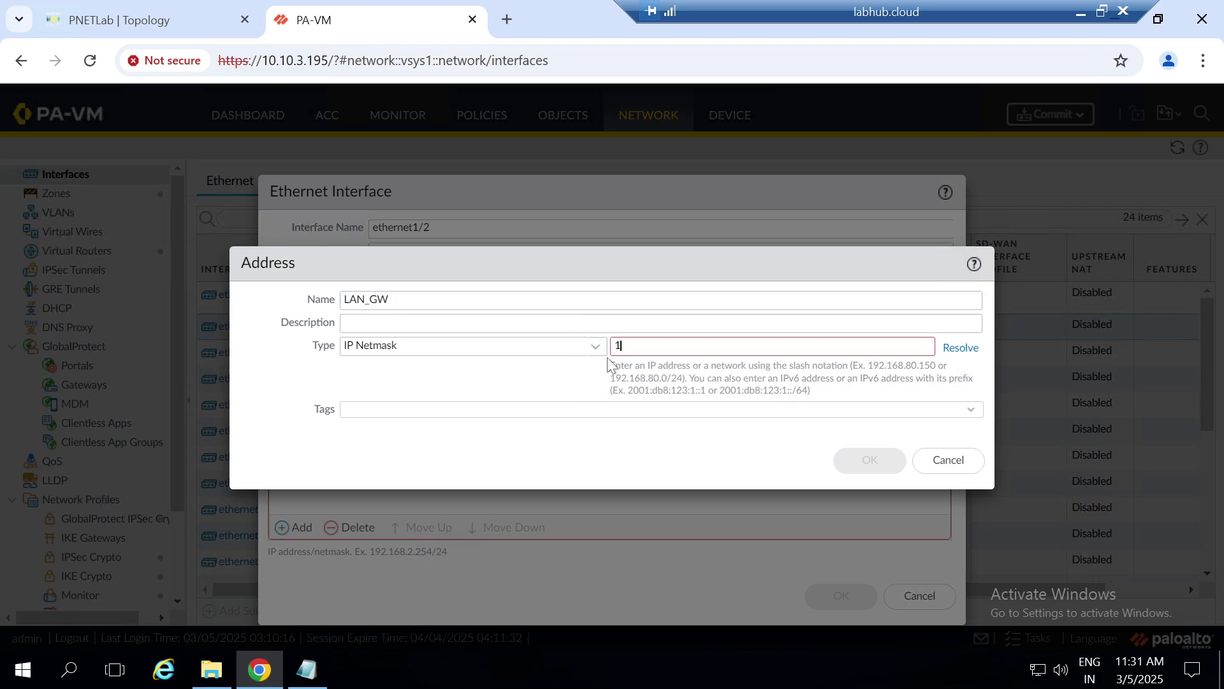
pyautogui.write('92.168.1.1/2')
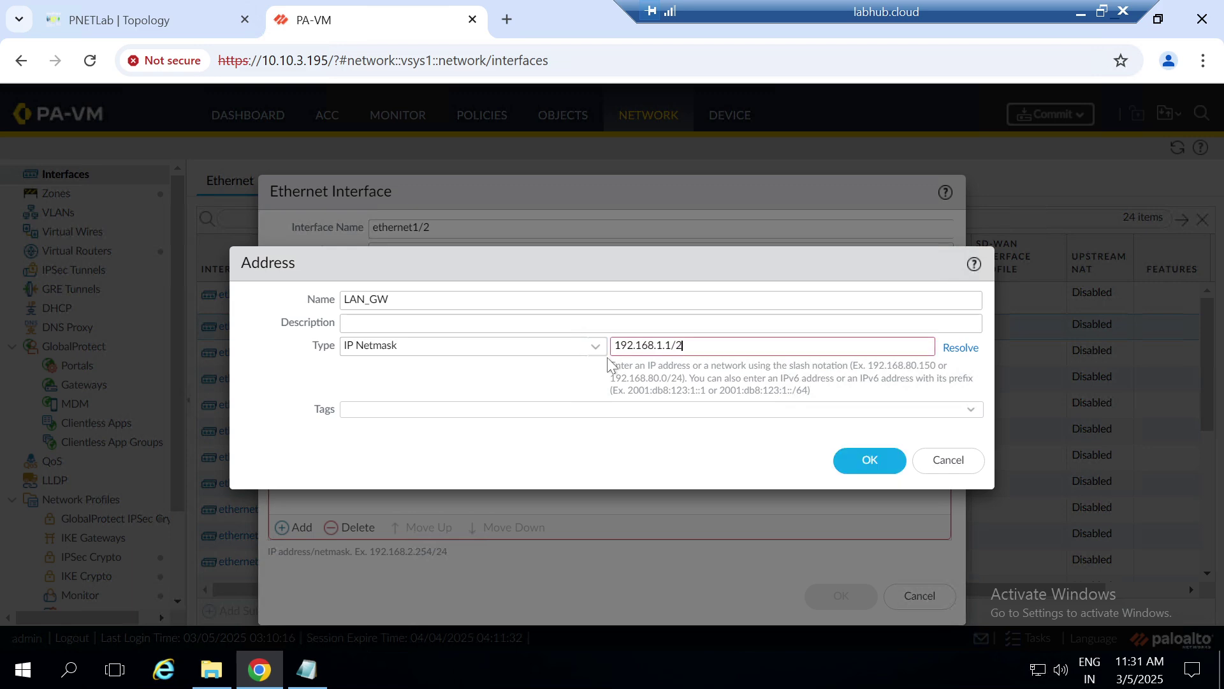
pyautogui.write('4')
# Tag the LAN_GW address object with LAN and save it
pyautogui.click(967, 410)
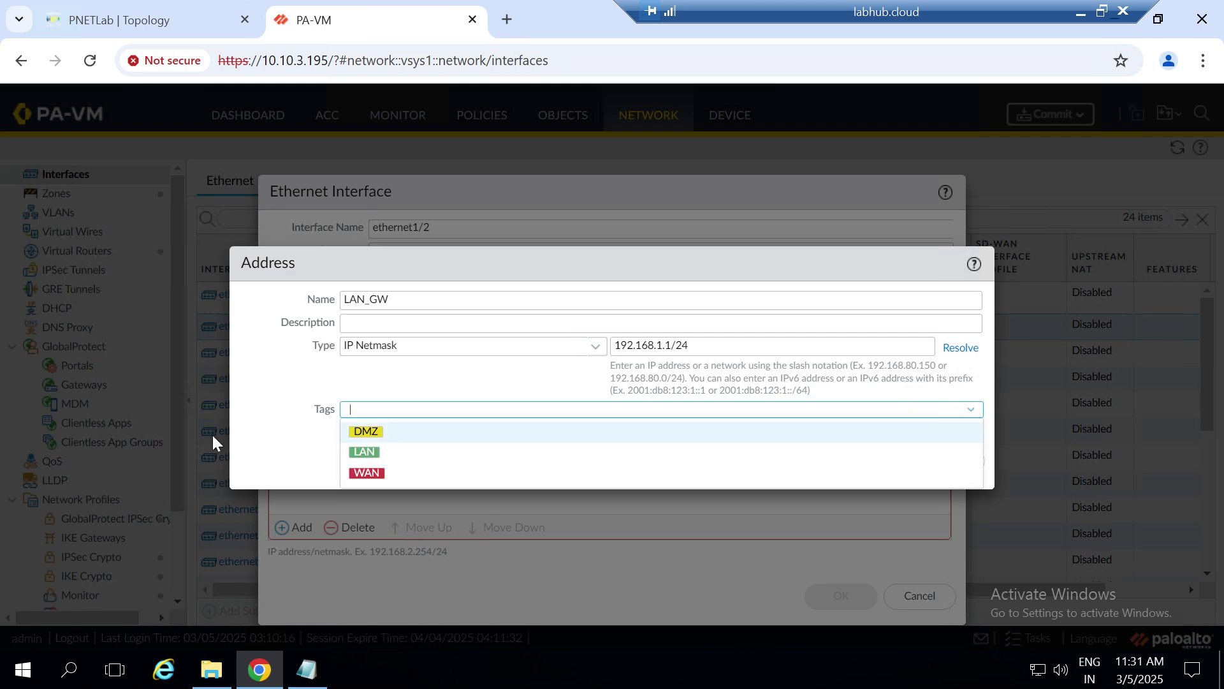
pyautogui.click(373, 458)
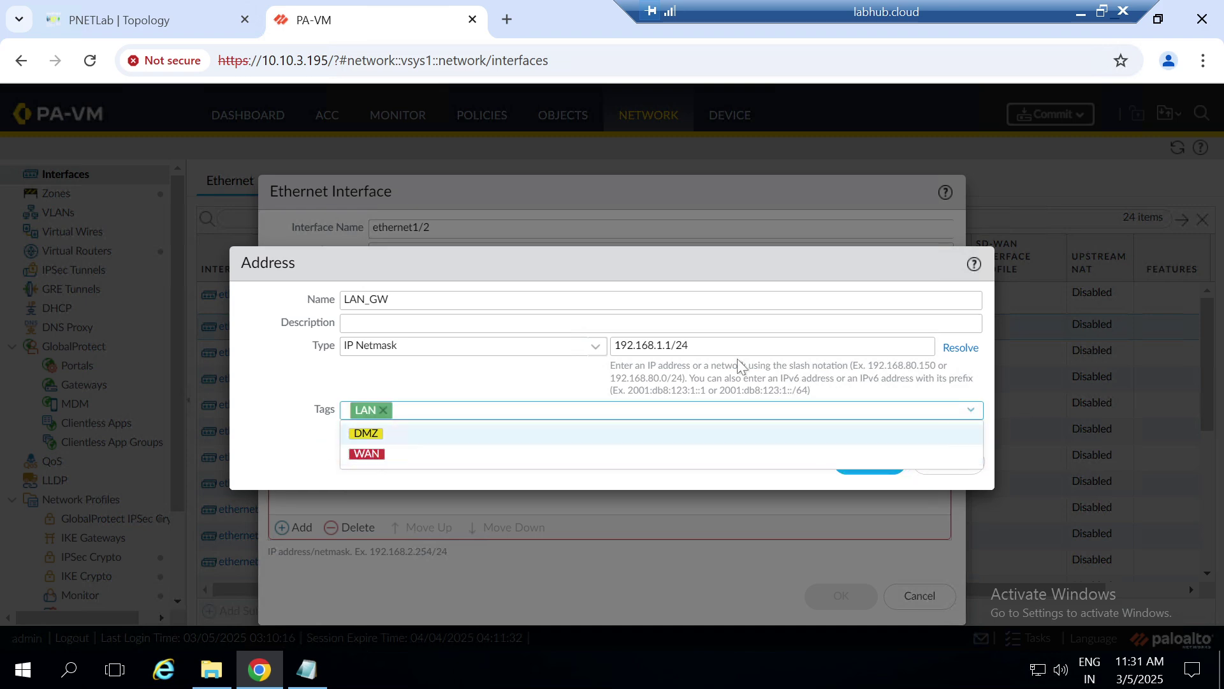
pyautogui.click(481, 381)
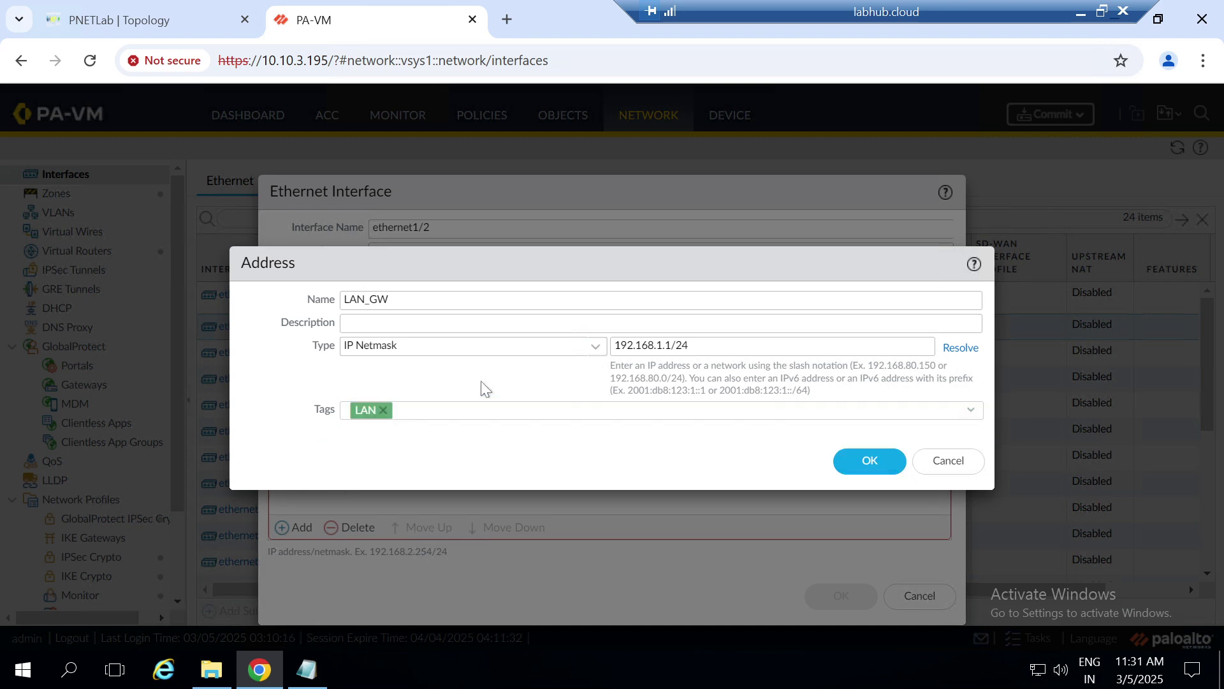
pyautogui.click(864, 464)
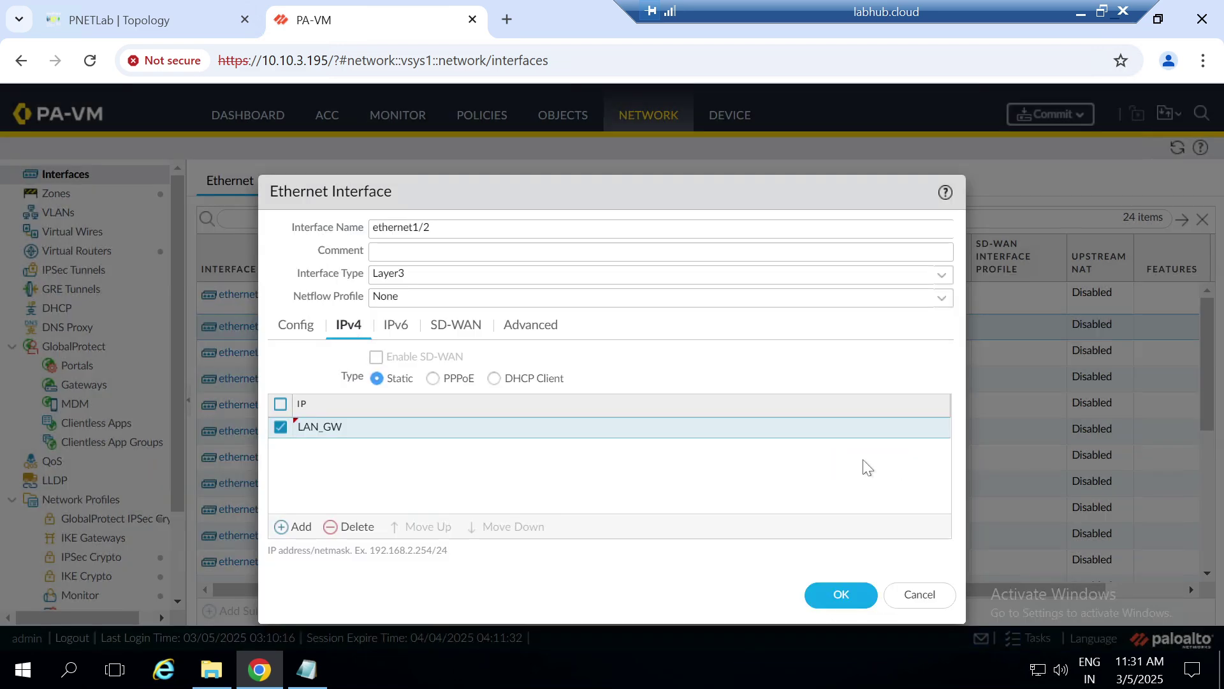
# Apply the R1 management profile to ethernet1/2 and save the interface settings
pyautogui.click(397, 326)
pyautogui.click(445, 330)
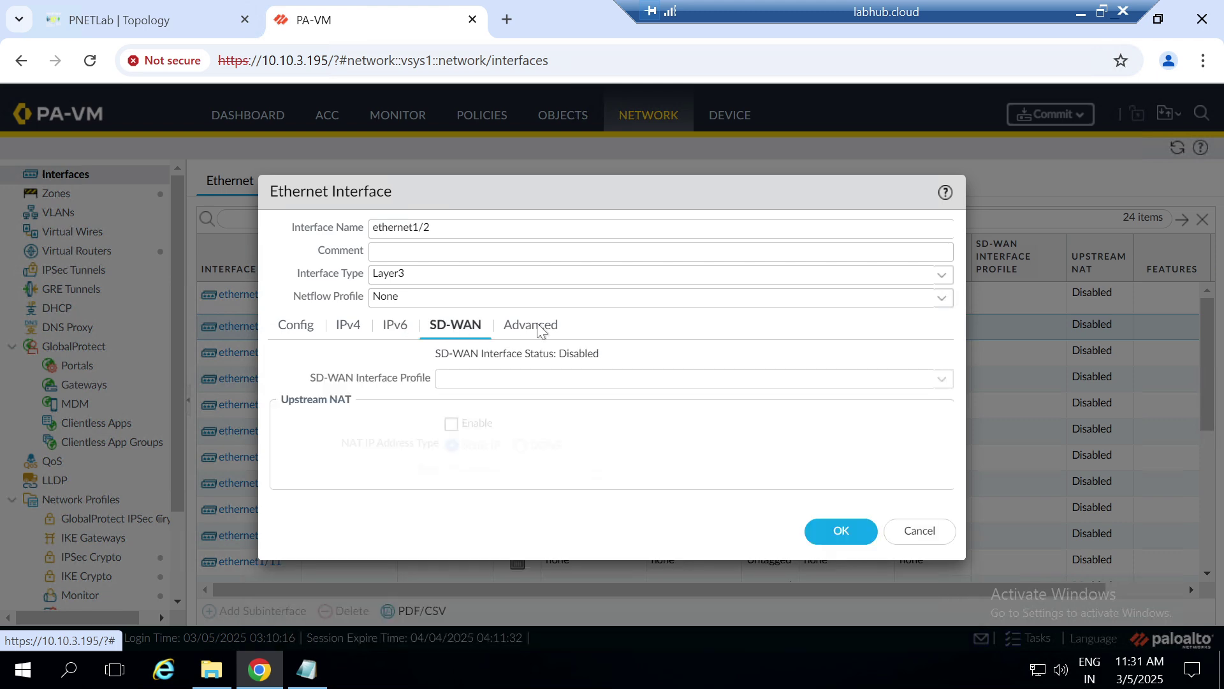
pyautogui.click(538, 330)
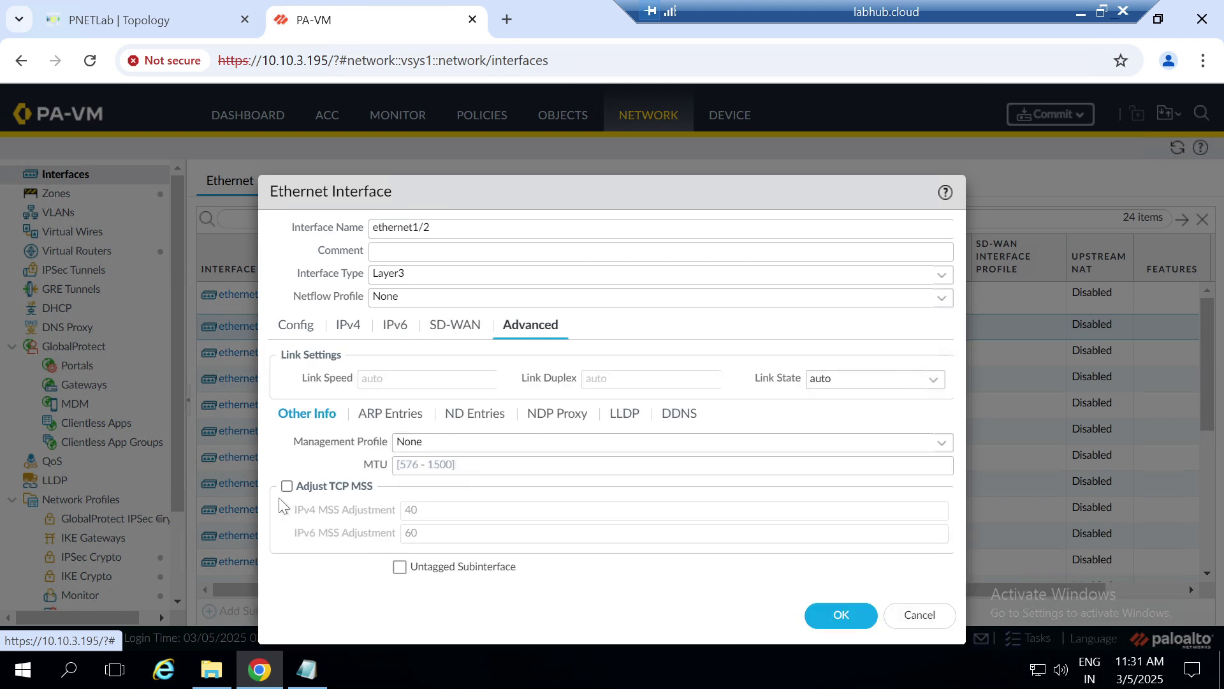
pyautogui.click(940, 444)
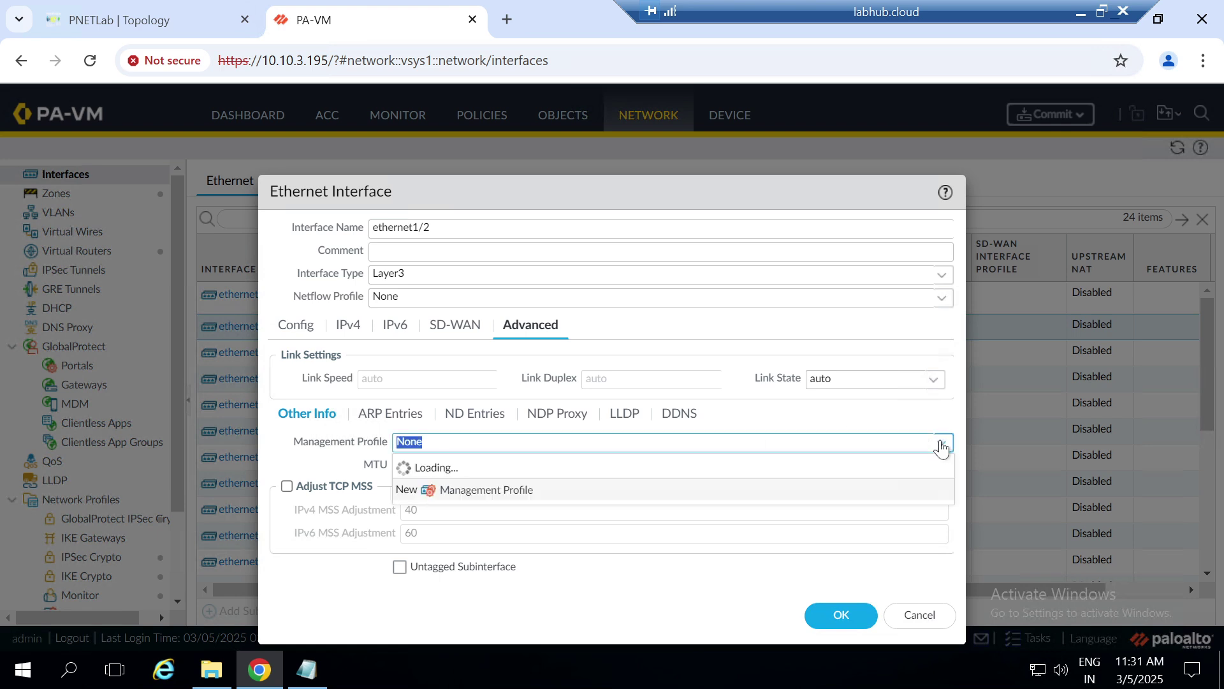
pyautogui.click(423, 491)
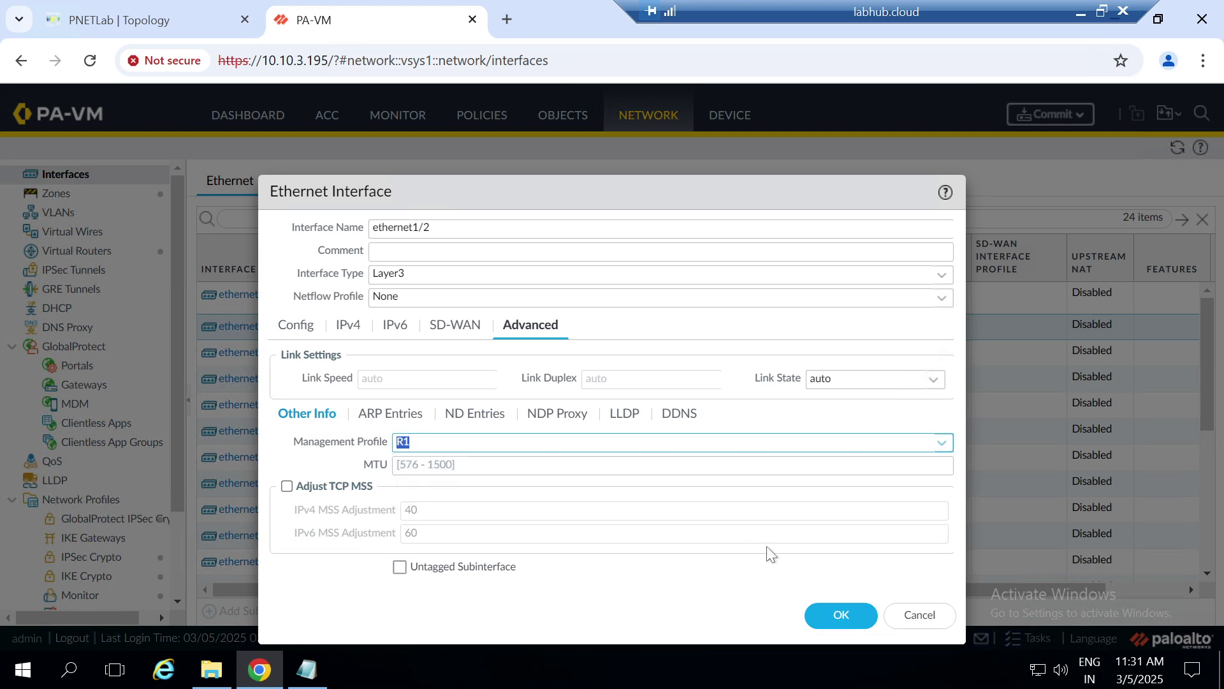
pyautogui.click(835, 616)
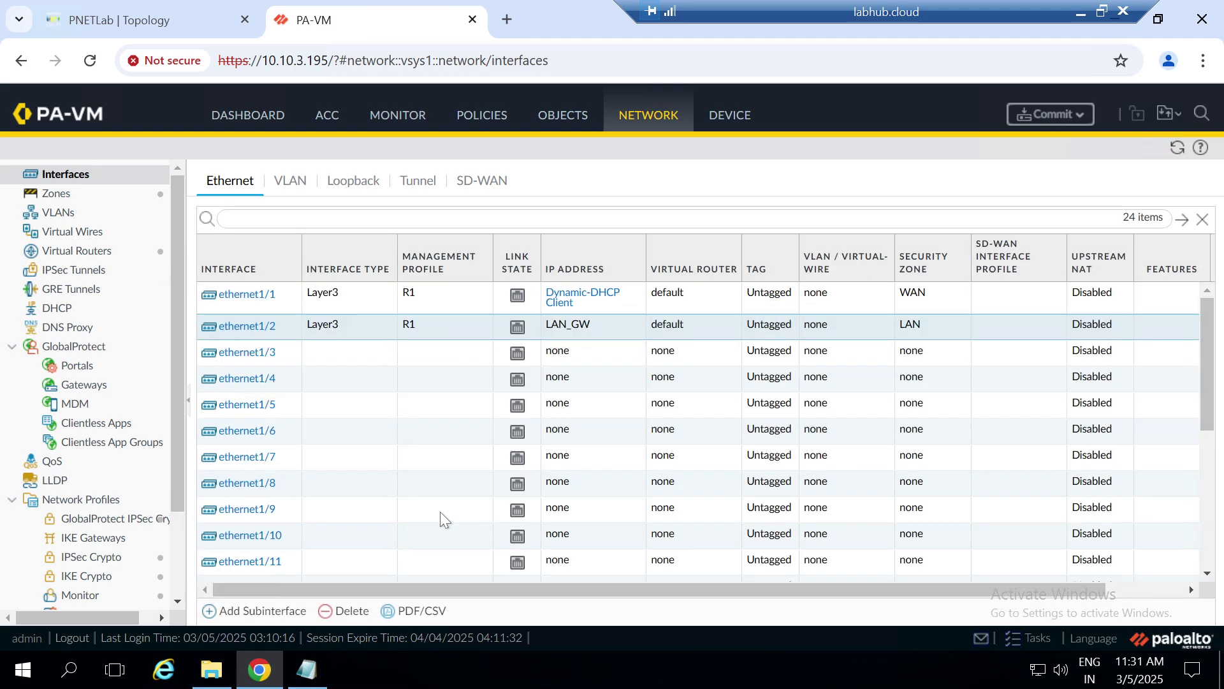
# Check the DMZ link in the PNETLab topology, return to the firewall and set the interface type of ethernet1/3 to Layer3
pyautogui.click(183, 6)
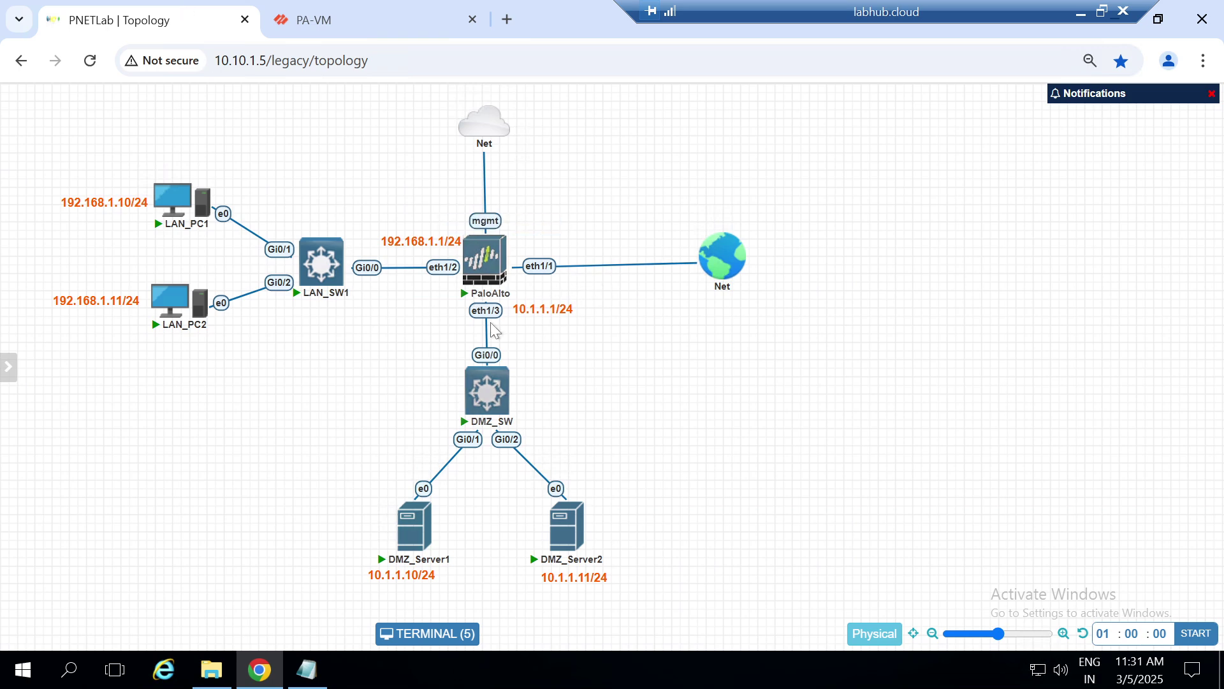
pyautogui.click(332, 19)
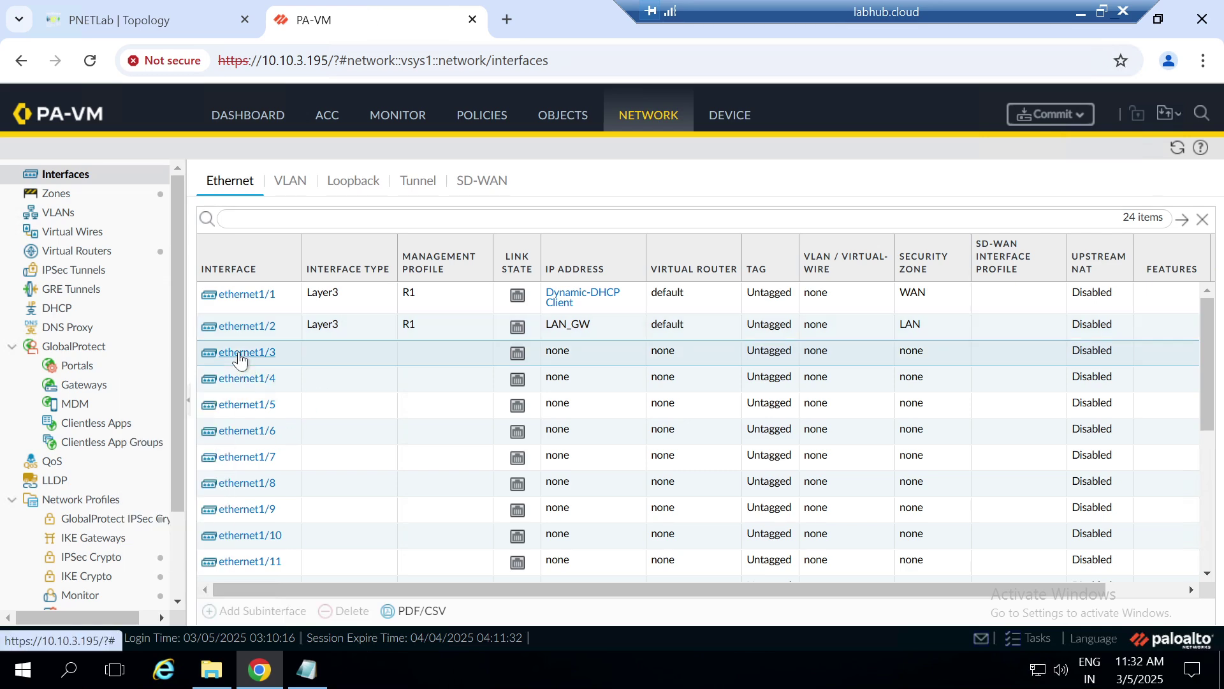
pyautogui.click(270, 358)
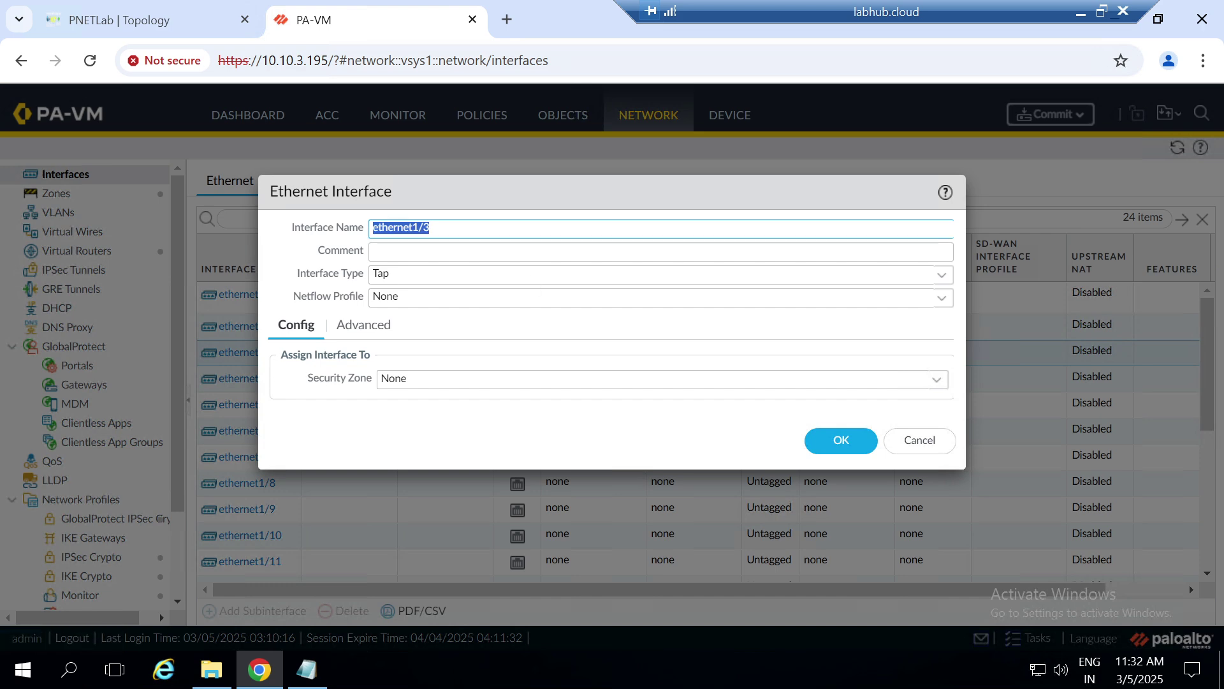
pyautogui.click(942, 275)
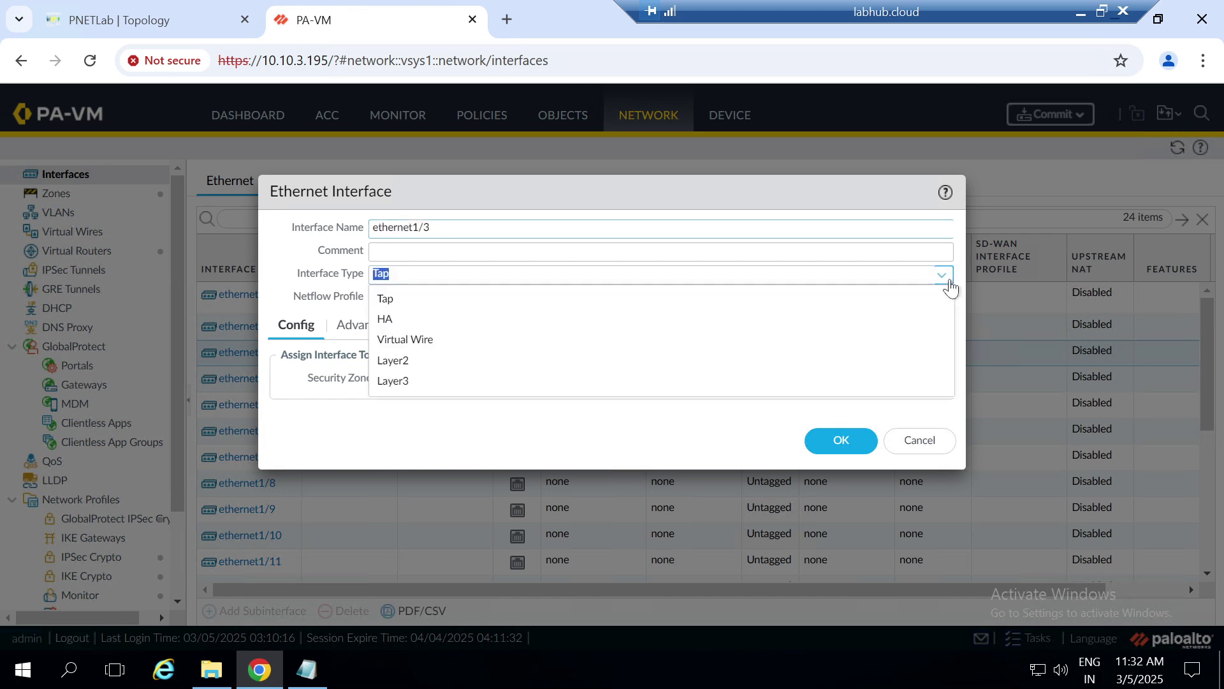
pyautogui.click(429, 382)
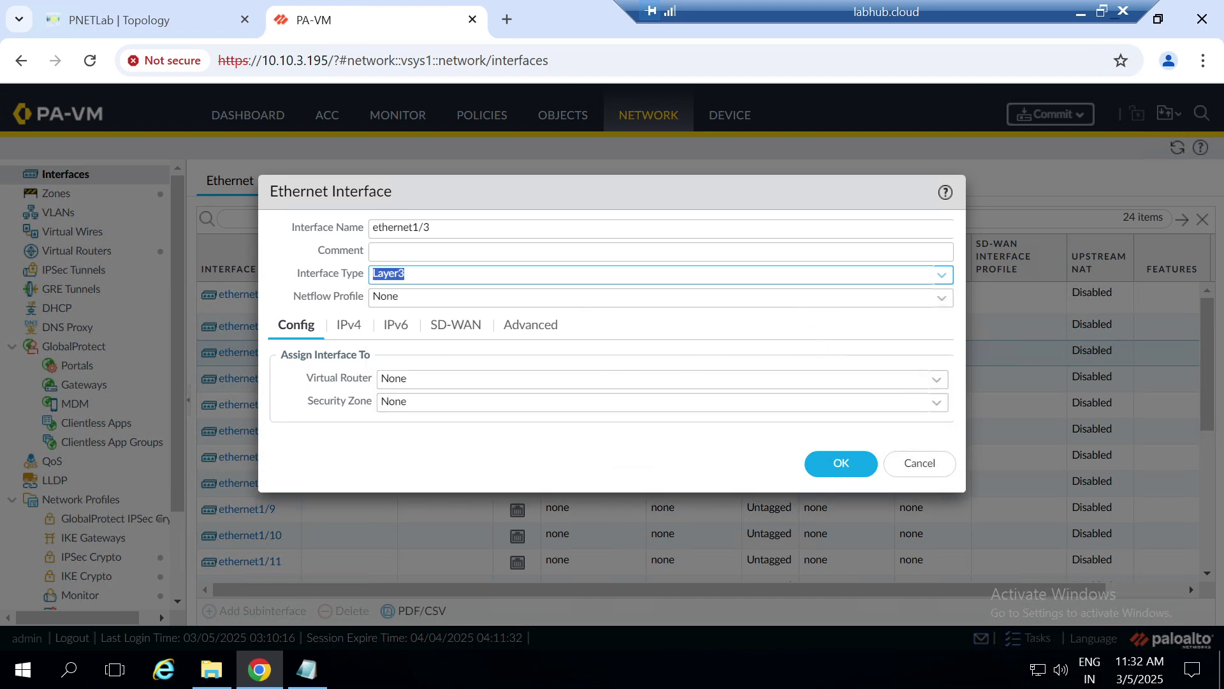
# Assign ethernet1/3 to the default virtual router and the DMZ security zone
pyautogui.click(937, 381)
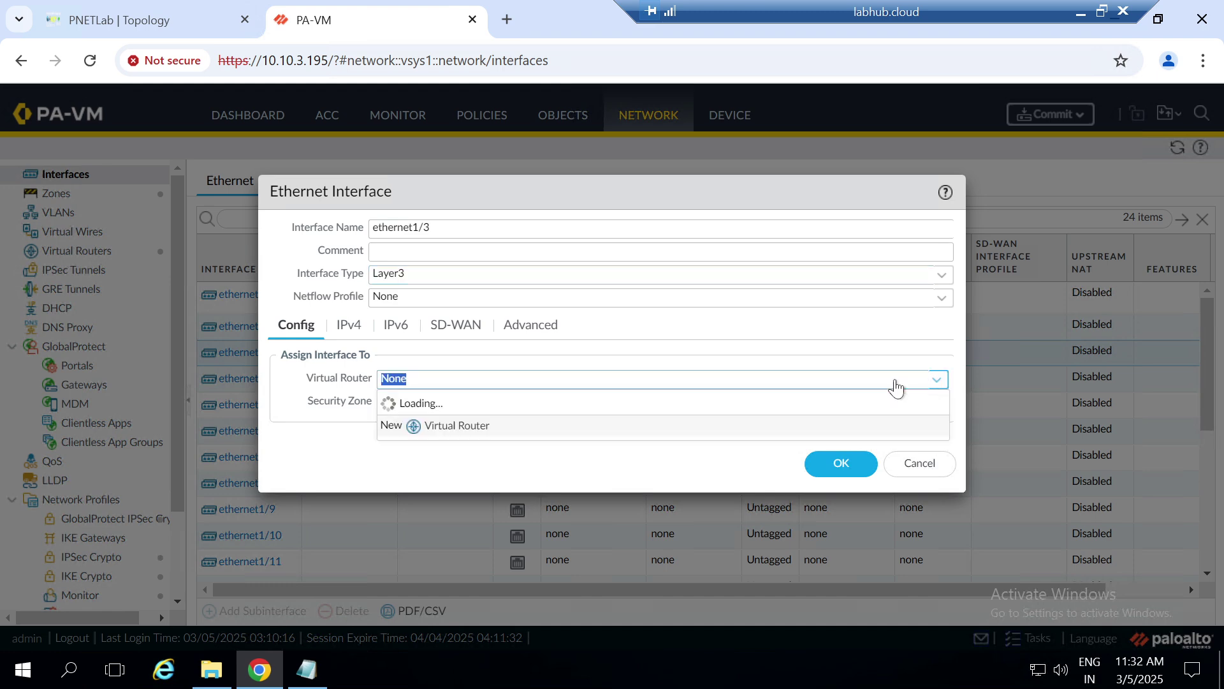
pyautogui.click(449, 425)
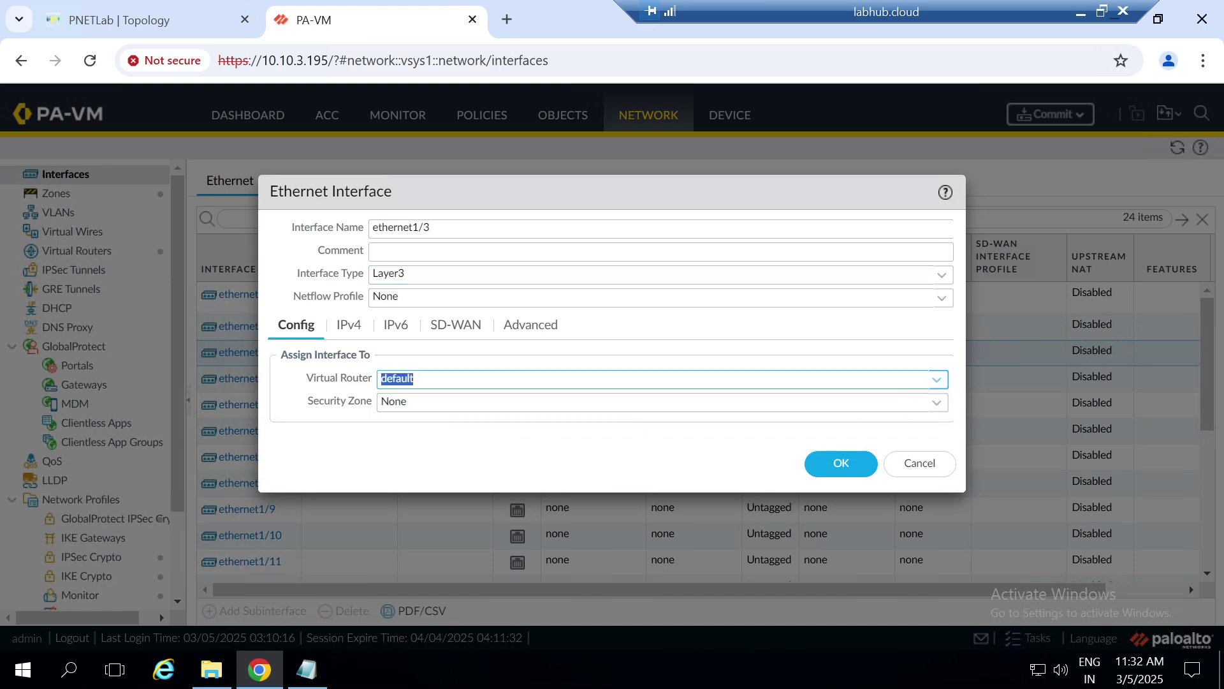
pyautogui.press('Tab')
pyautogui.click(935, 402)
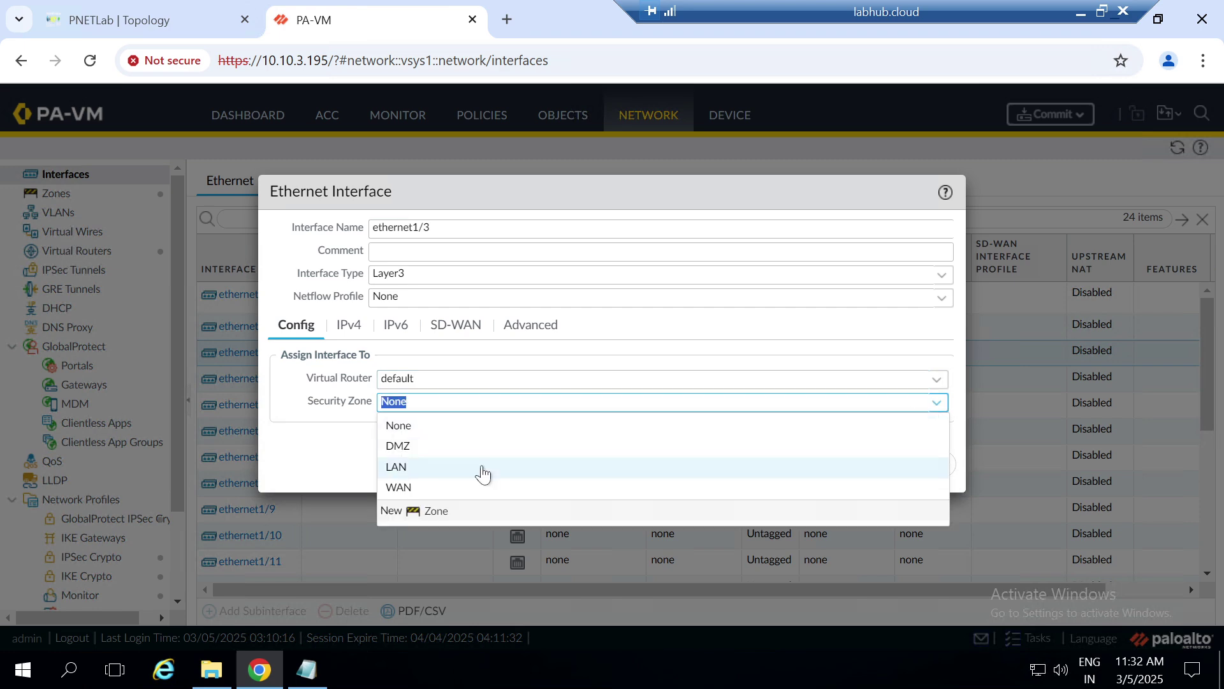
pyautogui.click(424, 443)
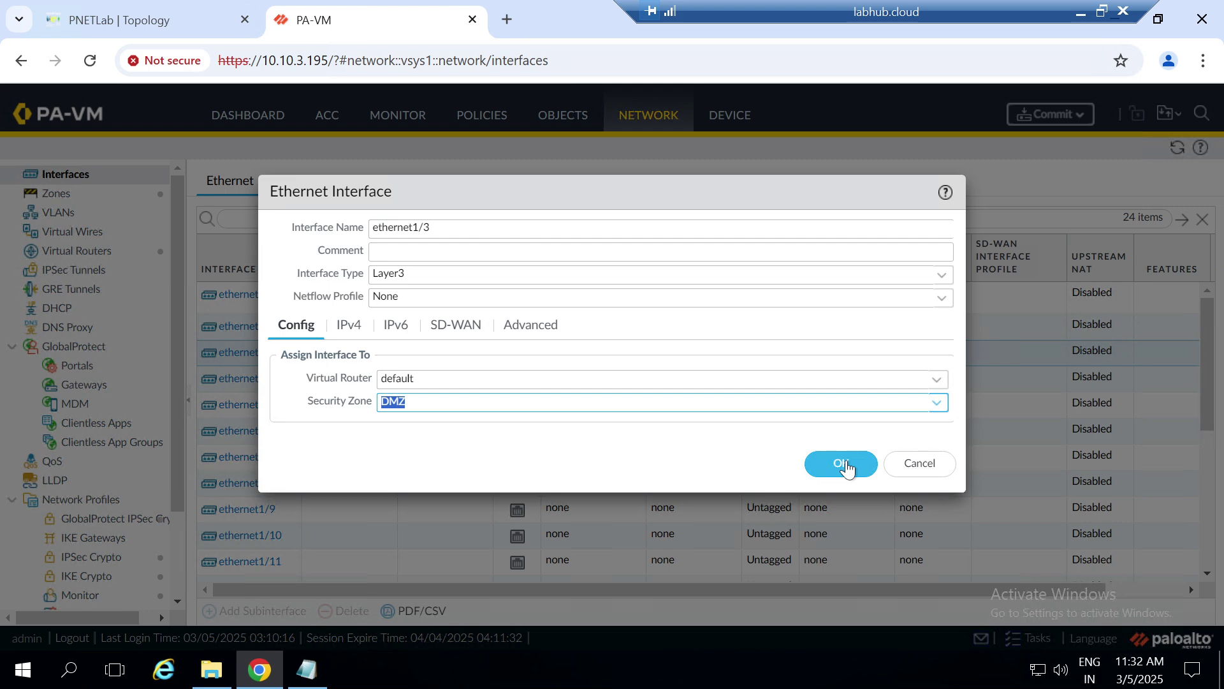
# Add a static IPv4 entry to ethernet1/3 using a new address object named DMZ_GW with IP netmask 10.1.1.1/24
pyautogui.click(346, 326)
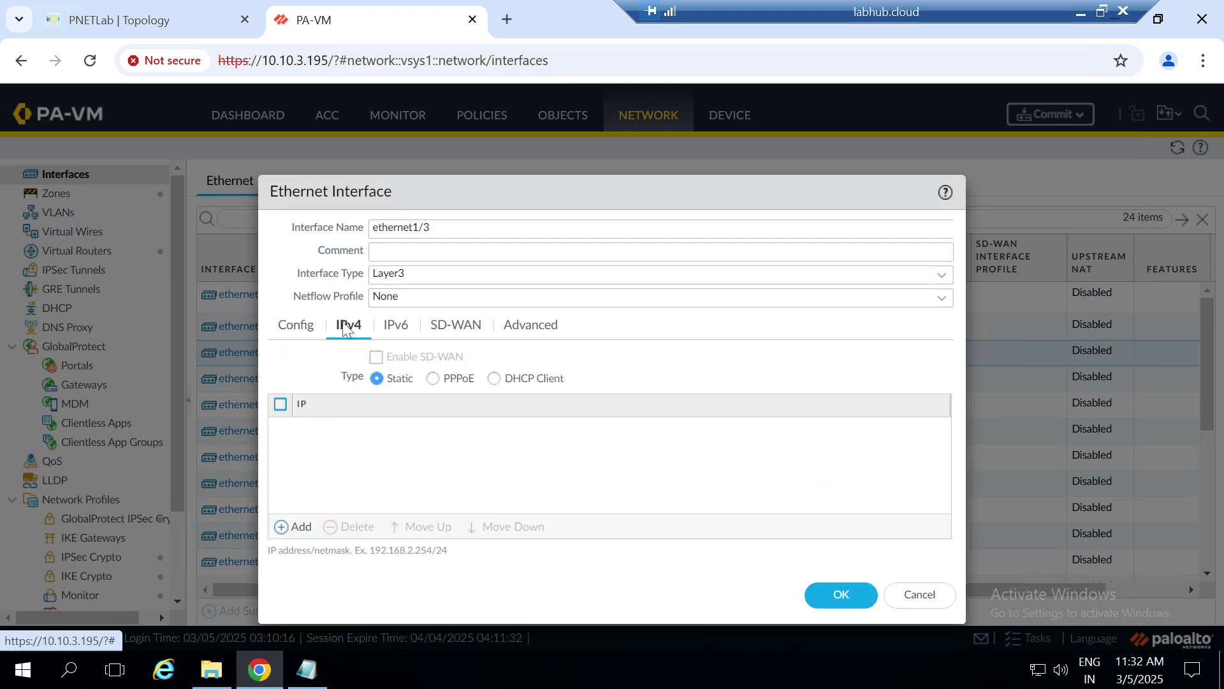
pyautogui.click(281, 527)
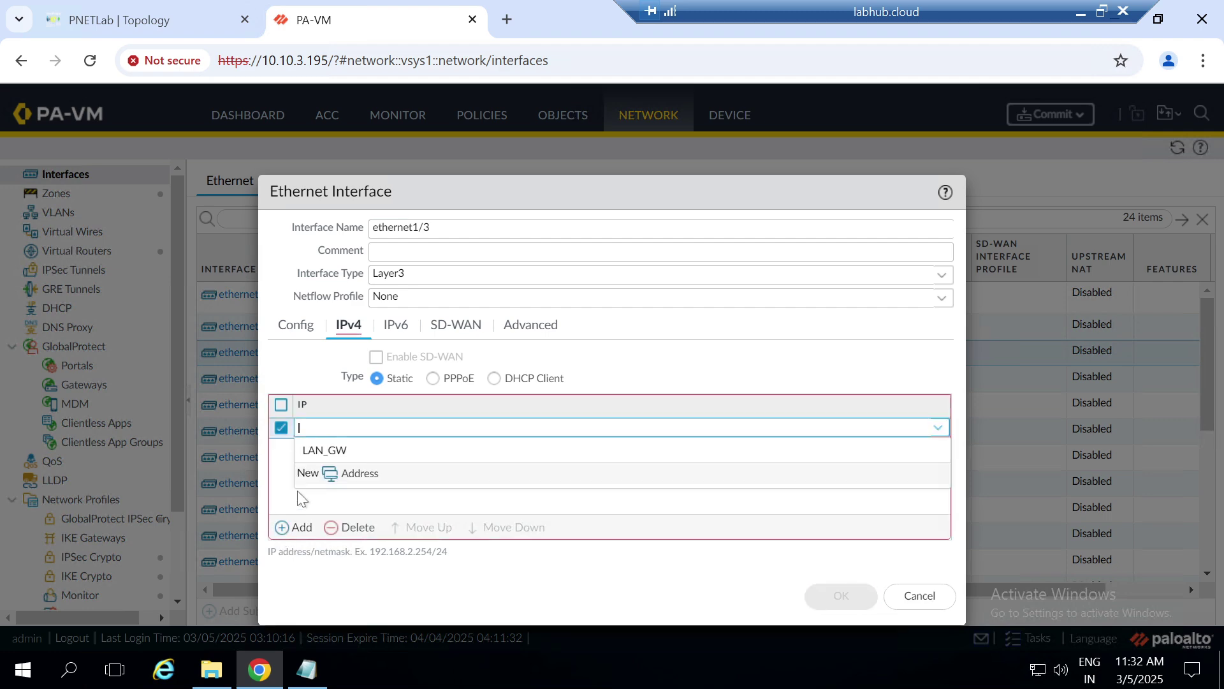
pyautogui.click(319, 473)
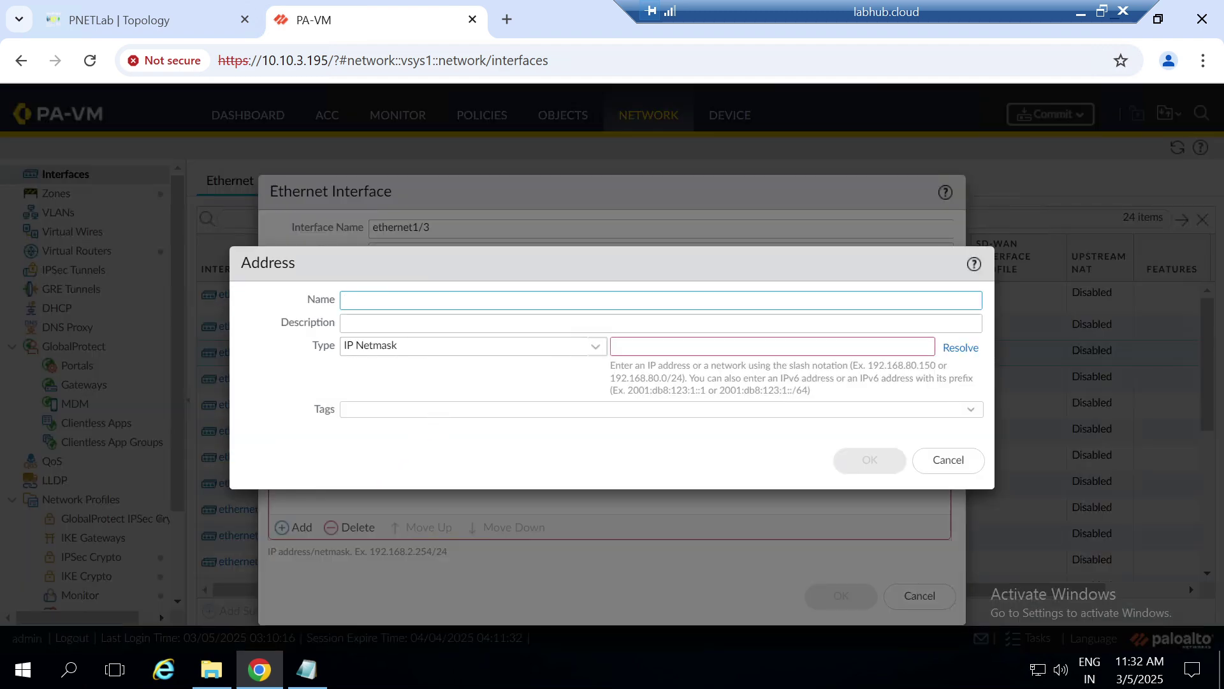
pyautogui.write('DMZ_GW')
pyautogui.click(614, 346)
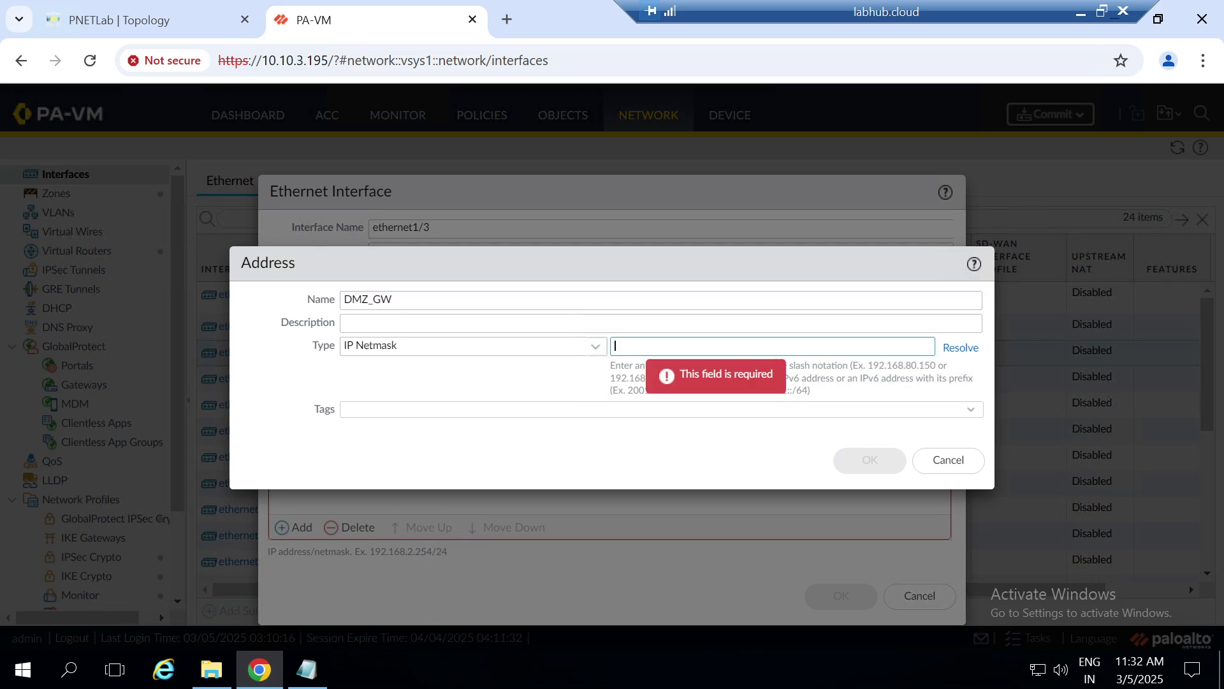
pyautogui.write('10.1.1.1')
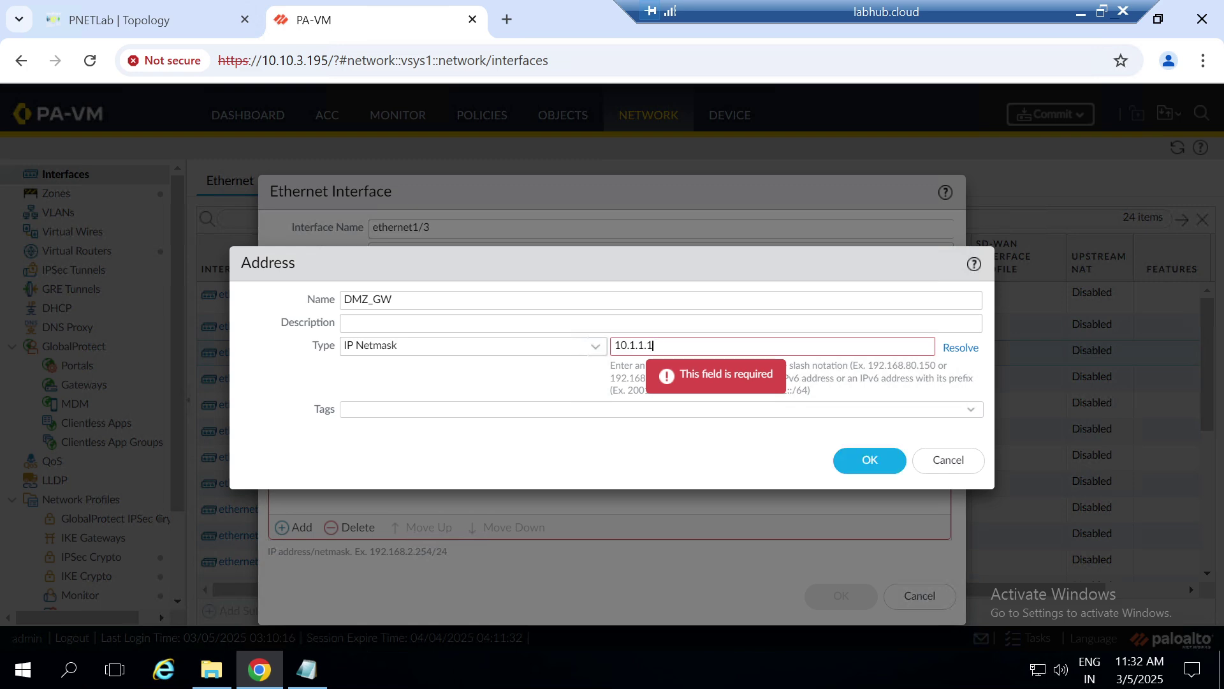
pyautogui.write('/24')
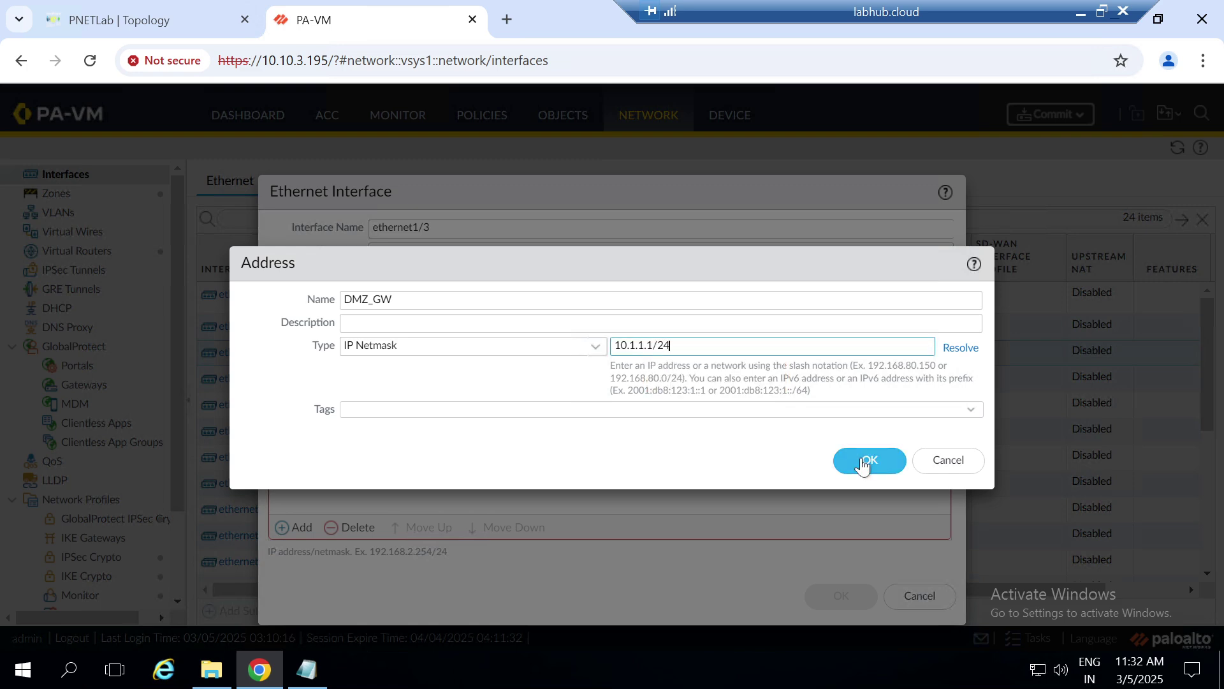
# Tag the DMZ_GW address object with DMZ, then save it and the ethernet1/3 settings
pyautogui.click(970, 408)
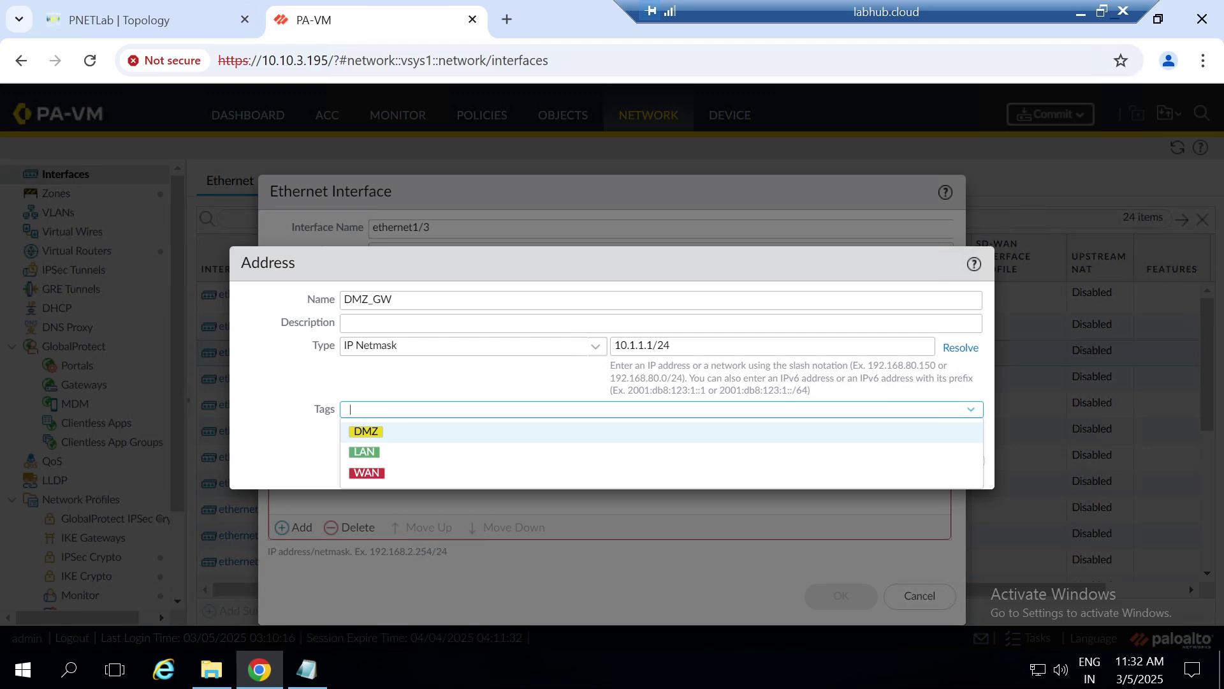
pyautogui.click(369, 432)
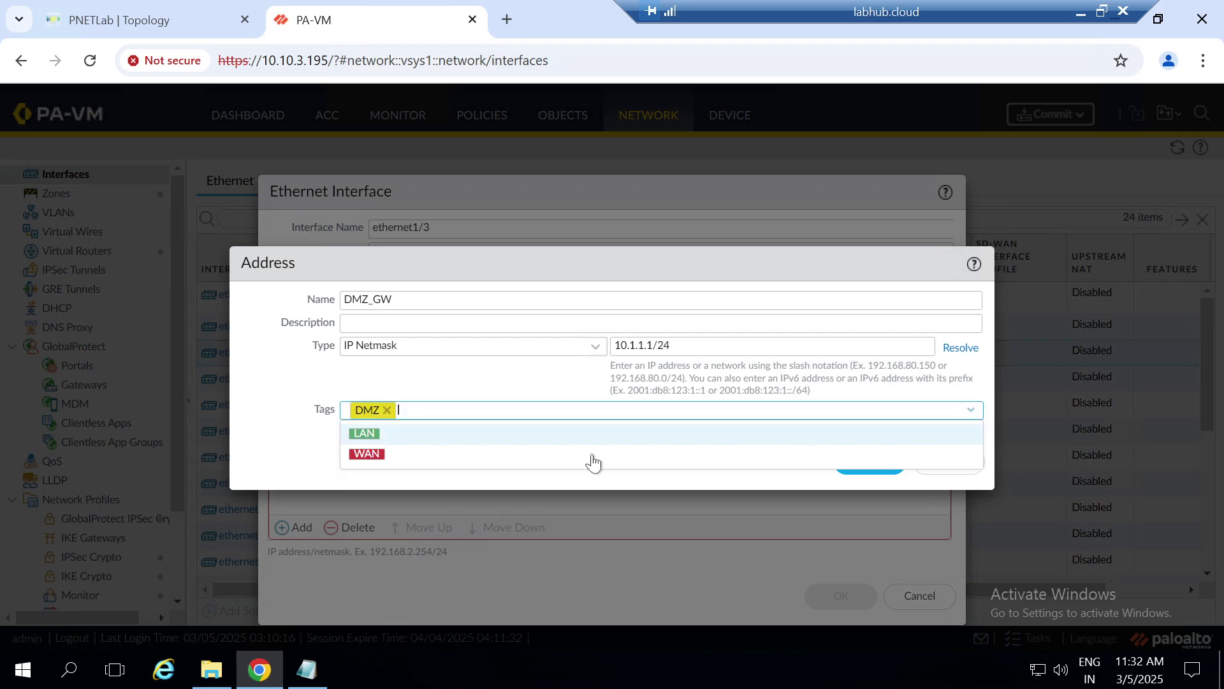
pyautogui.click(772, 486)
pyautogui.click(854, 463)
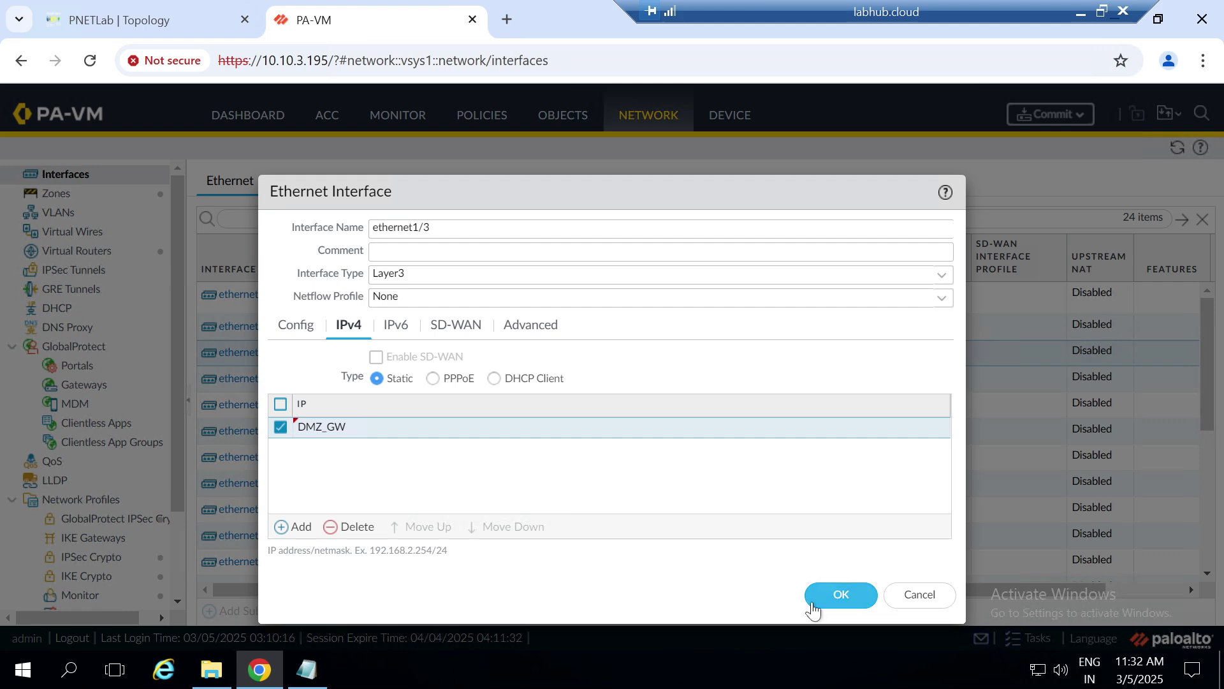
pyautogui.click(815, 592)
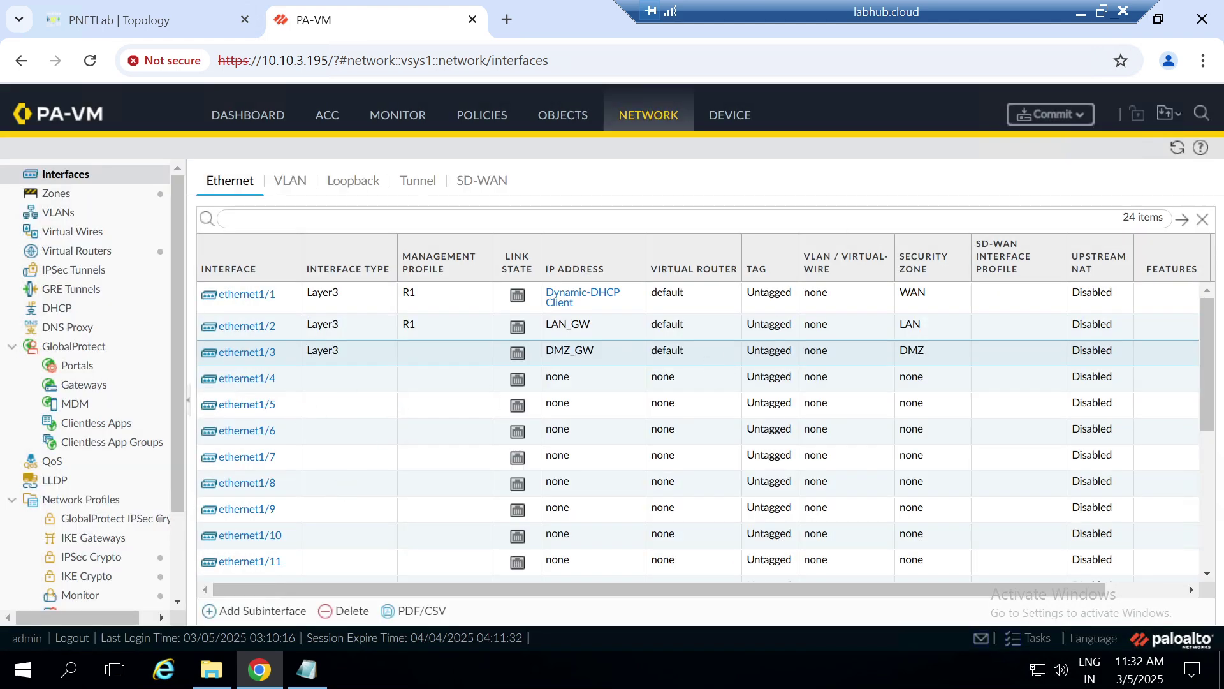
# Commit all configuration changes and check the dynamic IP interface status of ethernet1/1
pyautogui.click(1039, 114)
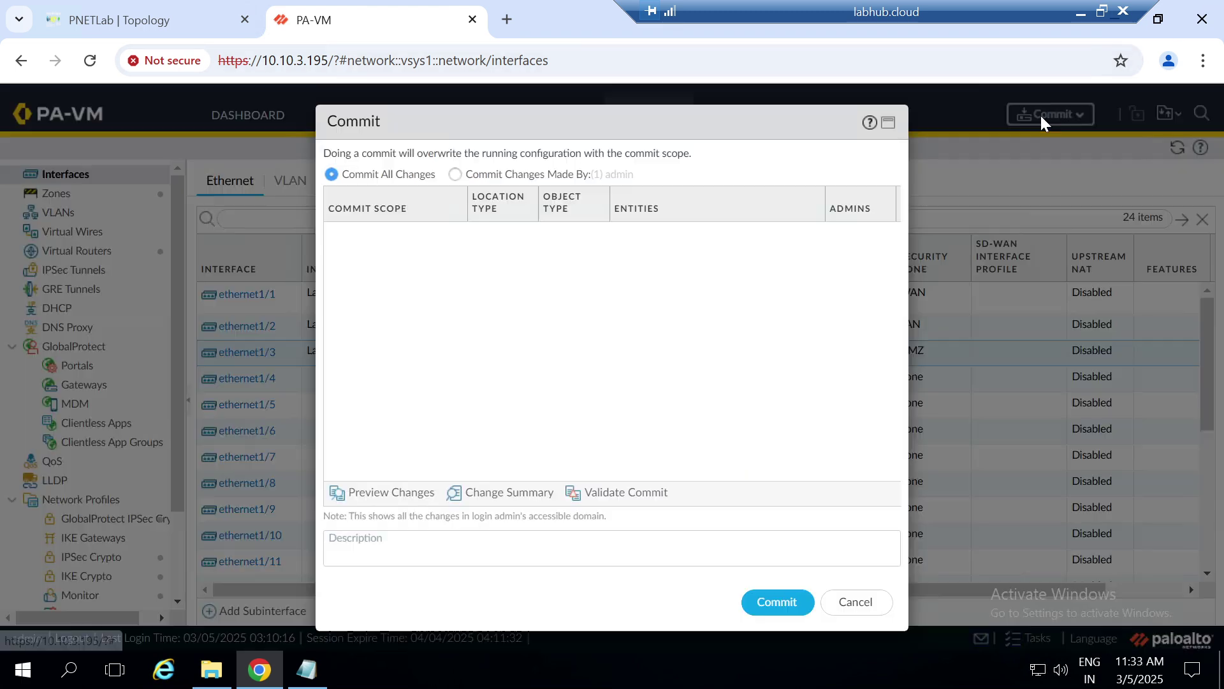
pyautogui.click(772, 603)
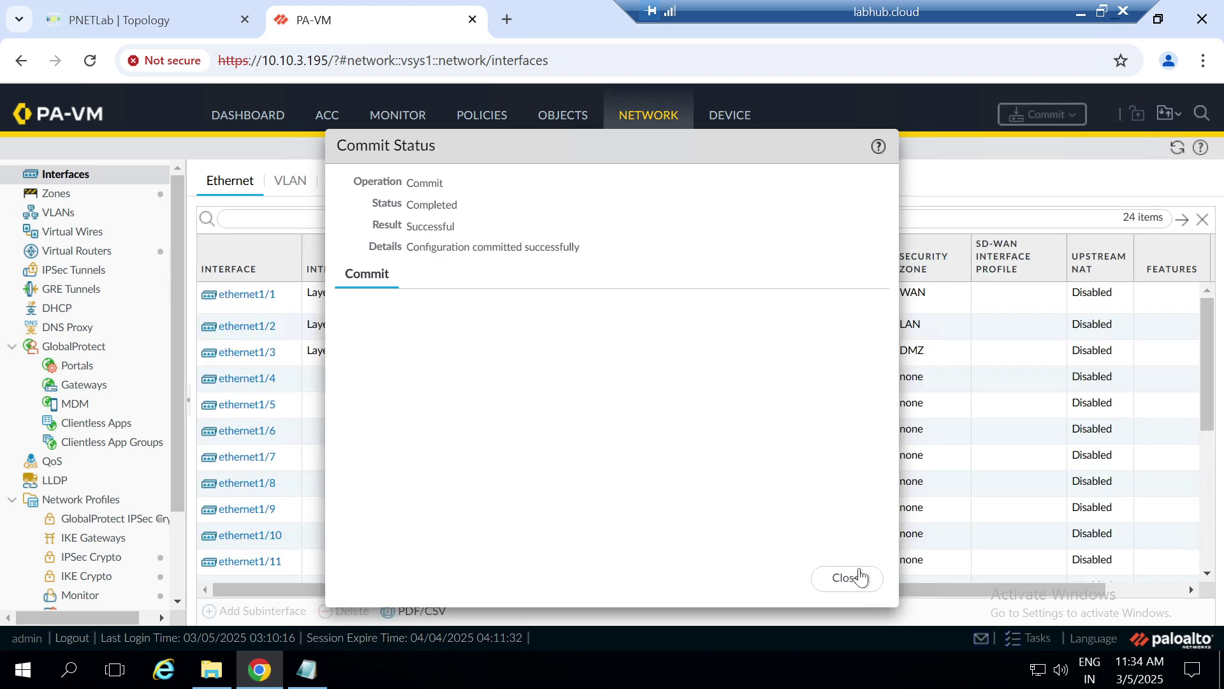
pyautogui.click(832, 594)
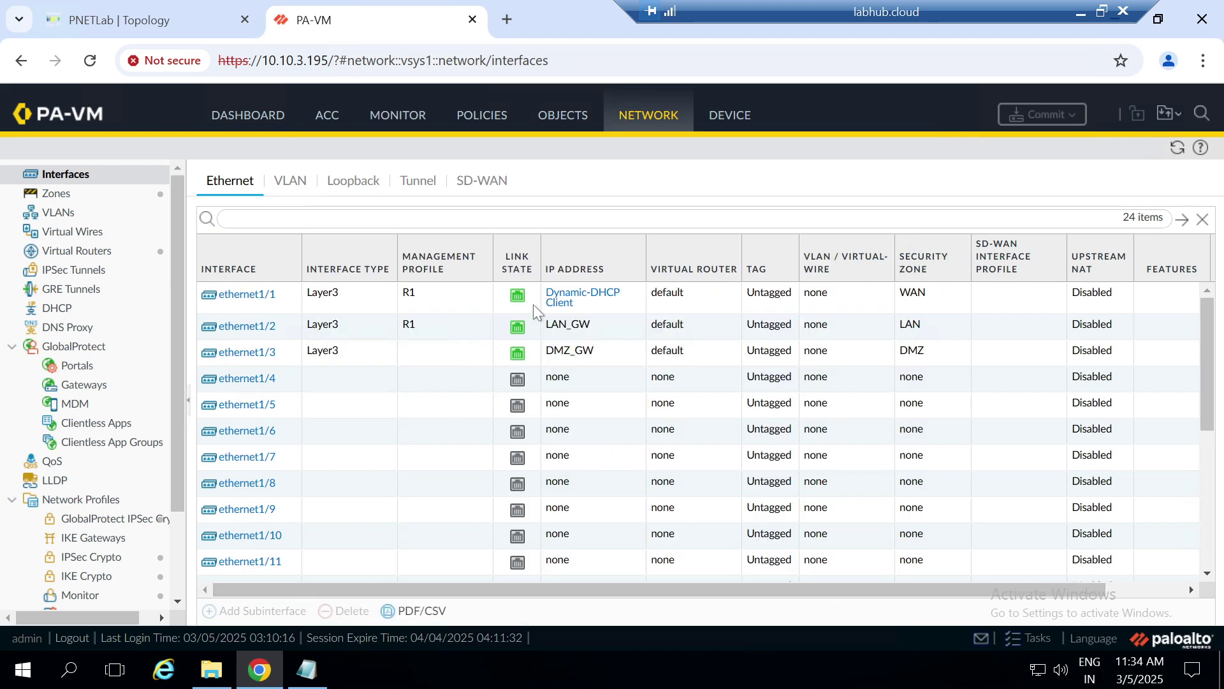
pyautogui.click(553, 311)
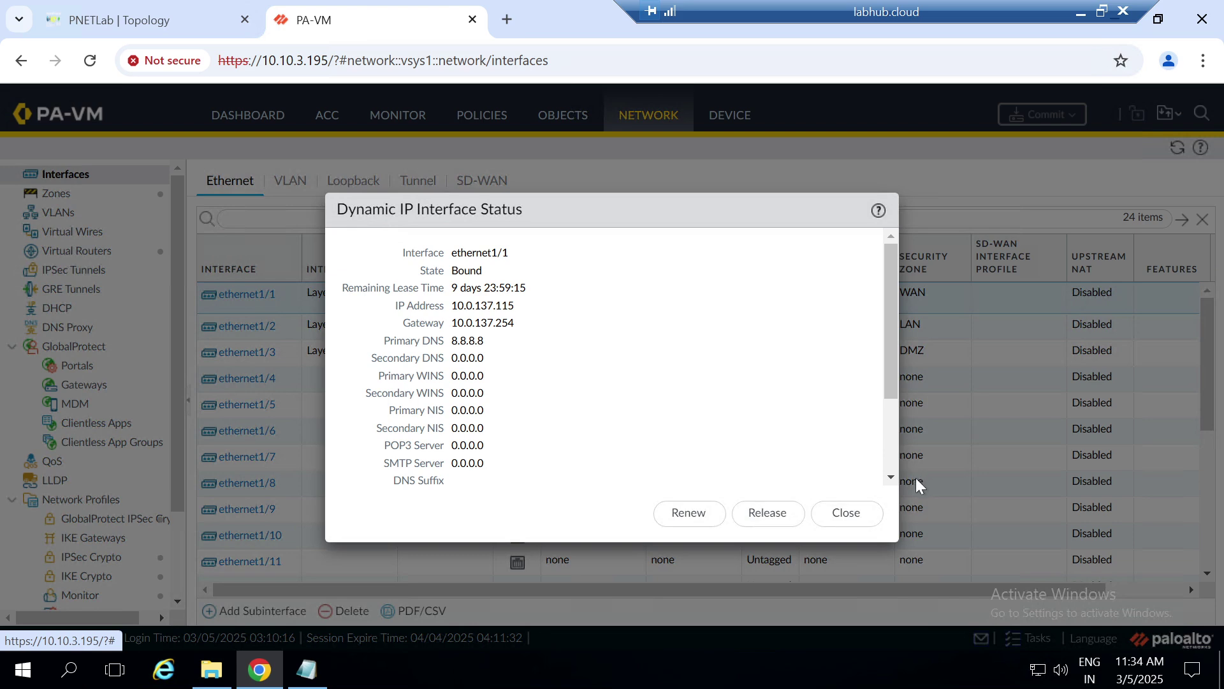
pyautogui.click(858, 514)
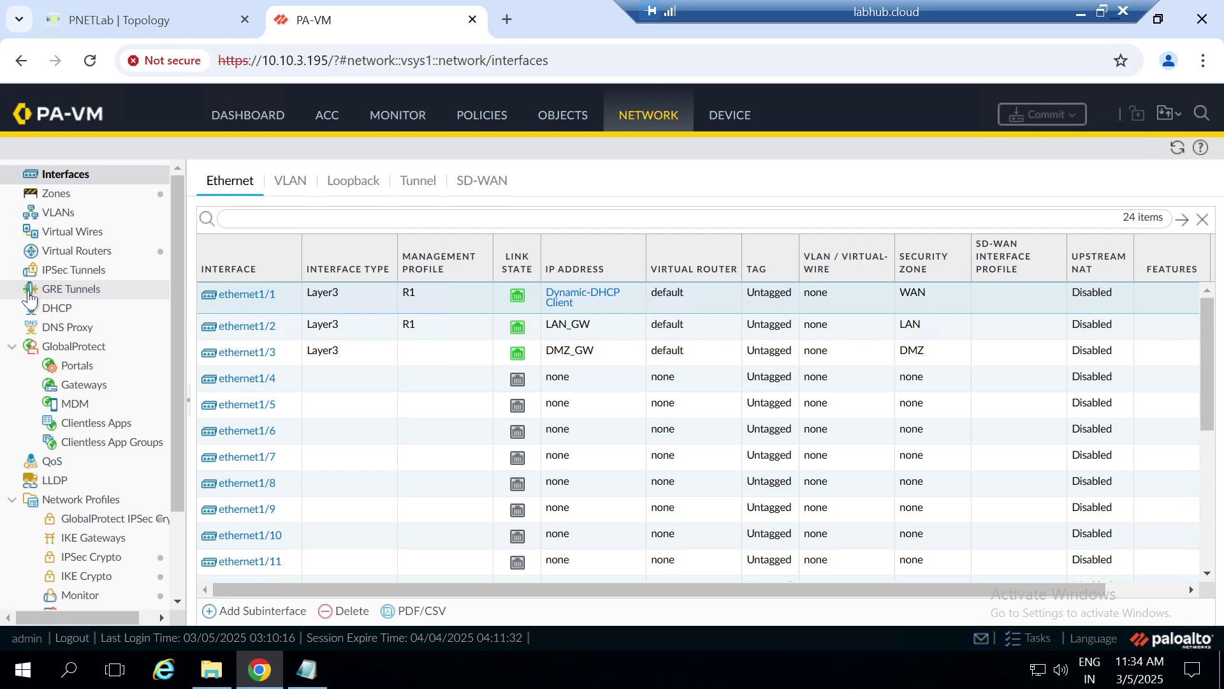
# Add an IPv4 static route named Default-Route to the default virtual router
pyautogui.click(87, 251)
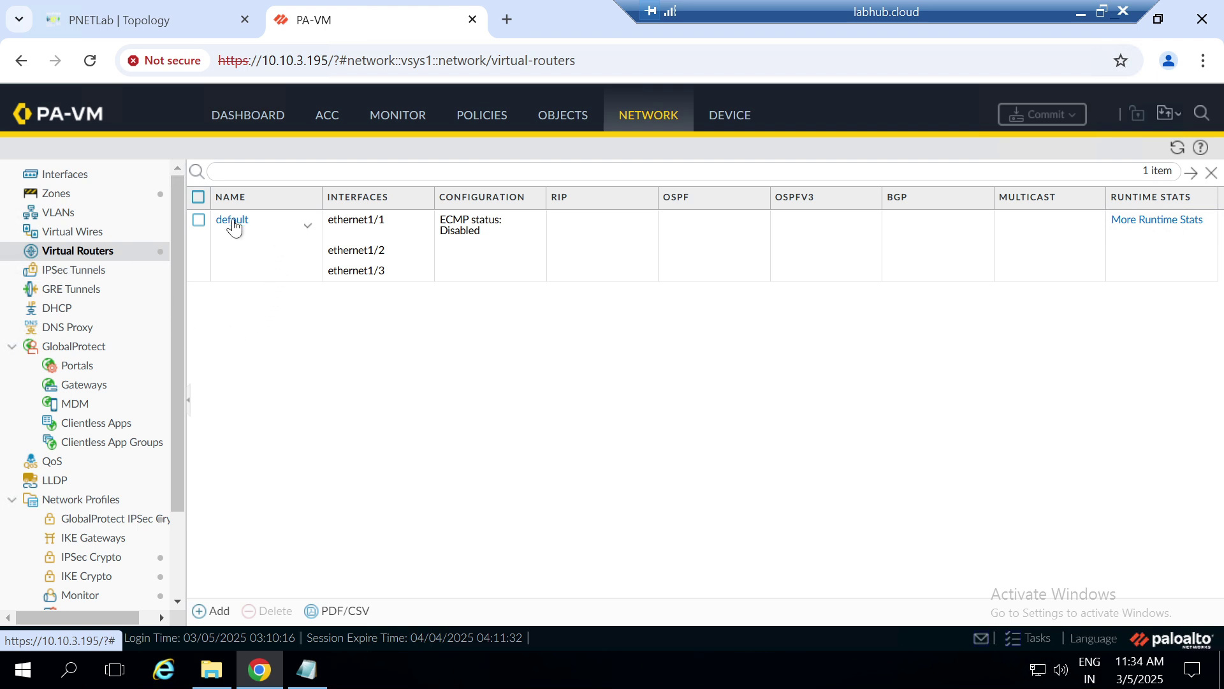
pyautogui.click(233, 221)
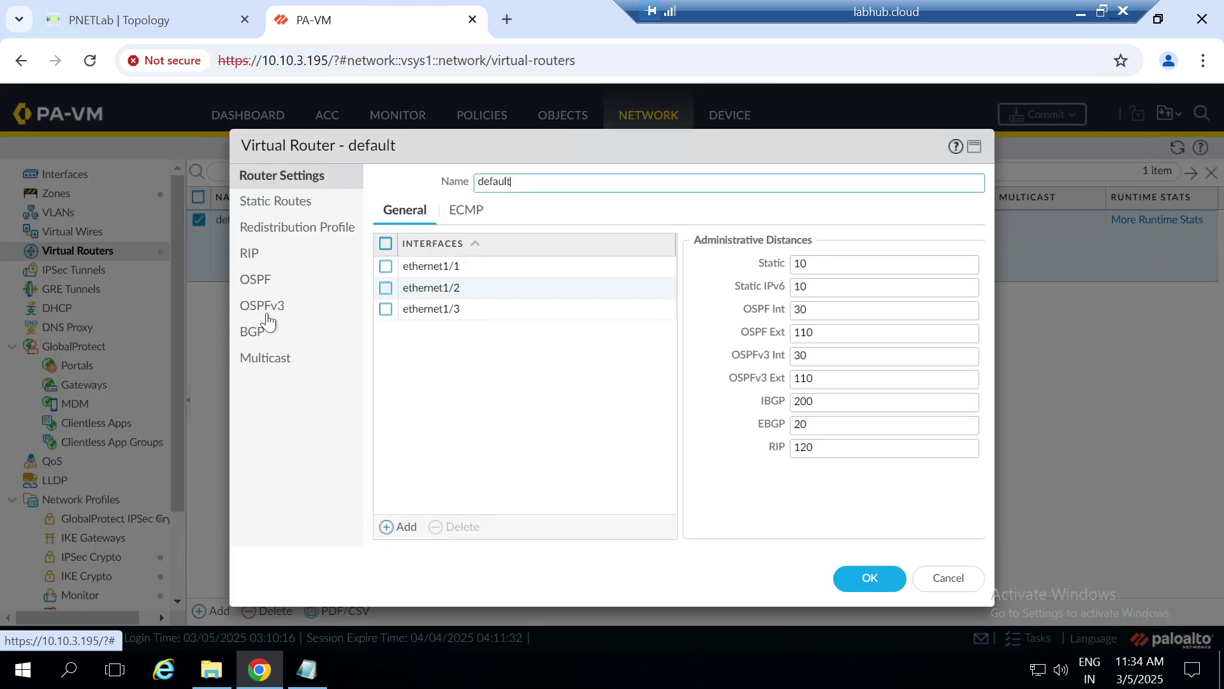
pyautogui.click(273, 202)
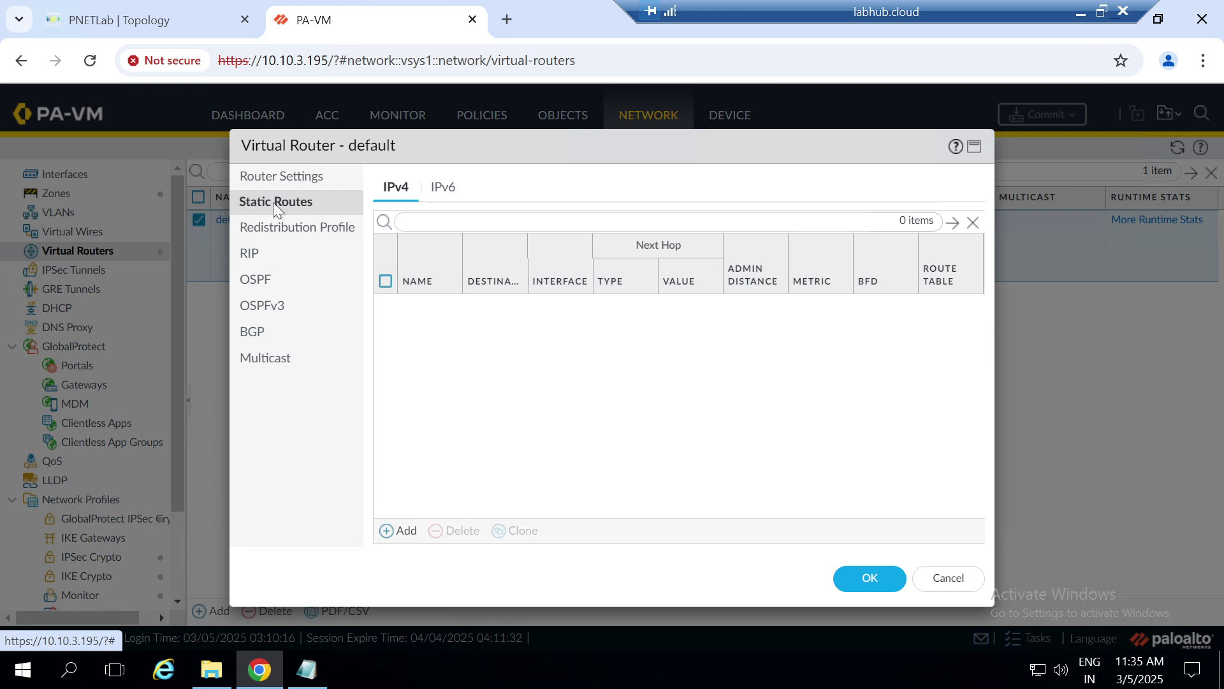
pyautogui.click(394, 533)
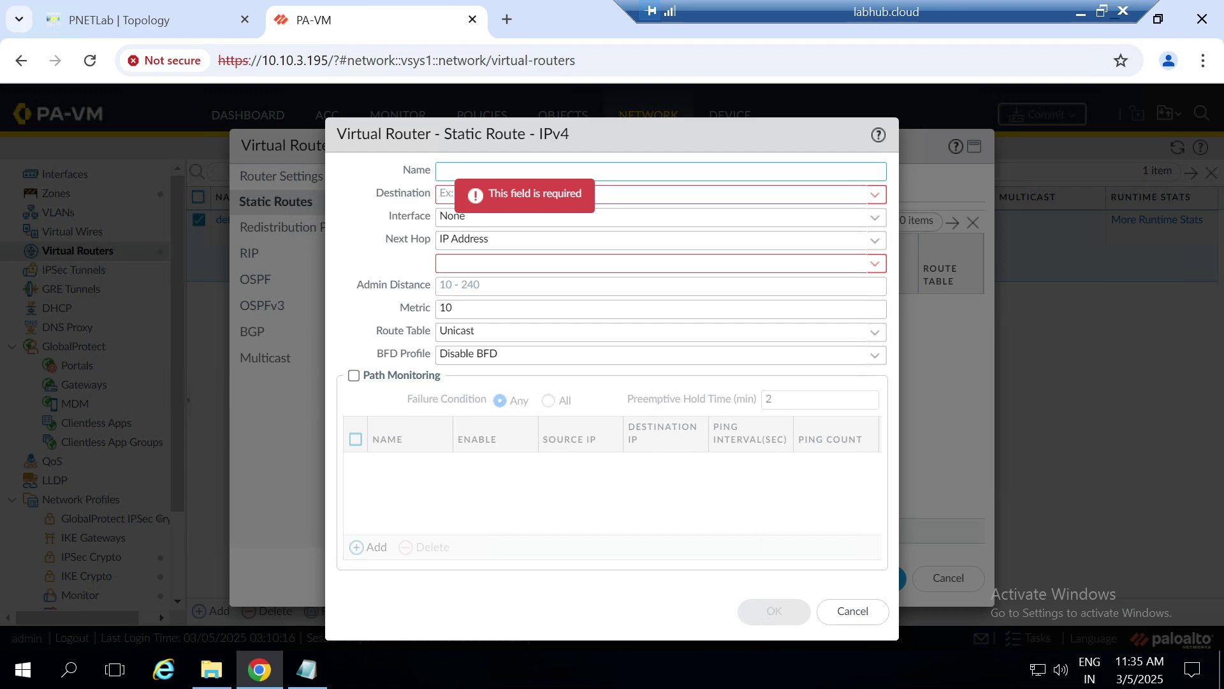
pyautogui.write('Defaul')
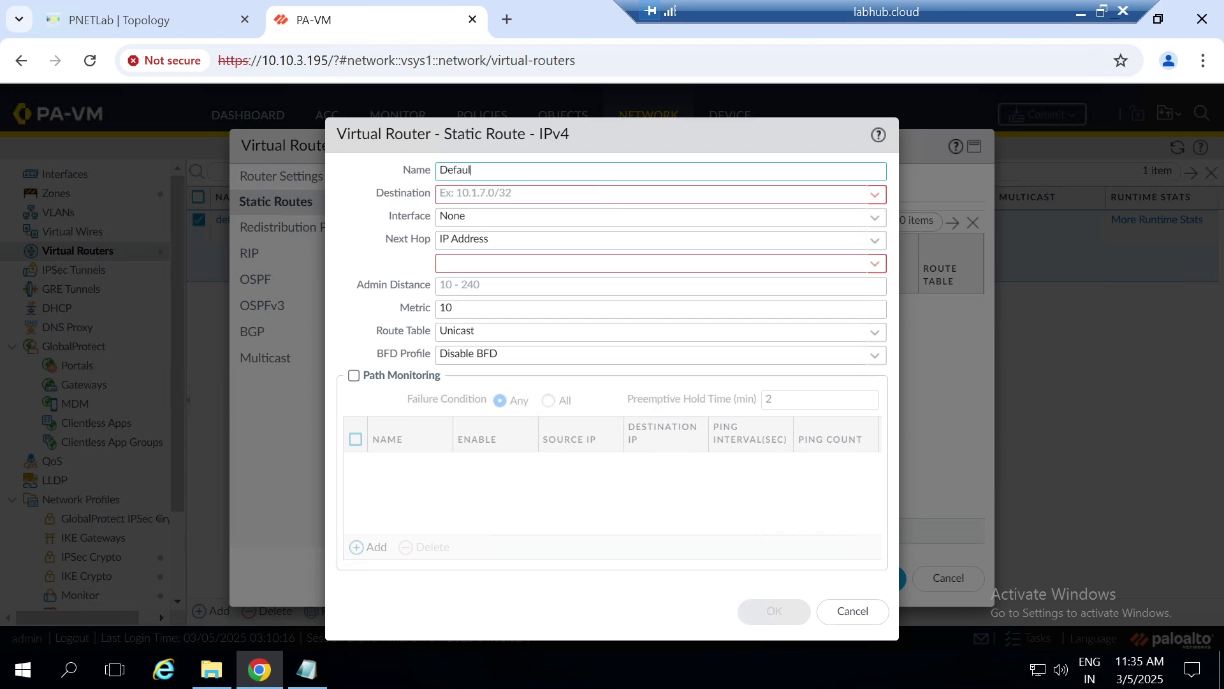
pyautogui.write('t-Route')
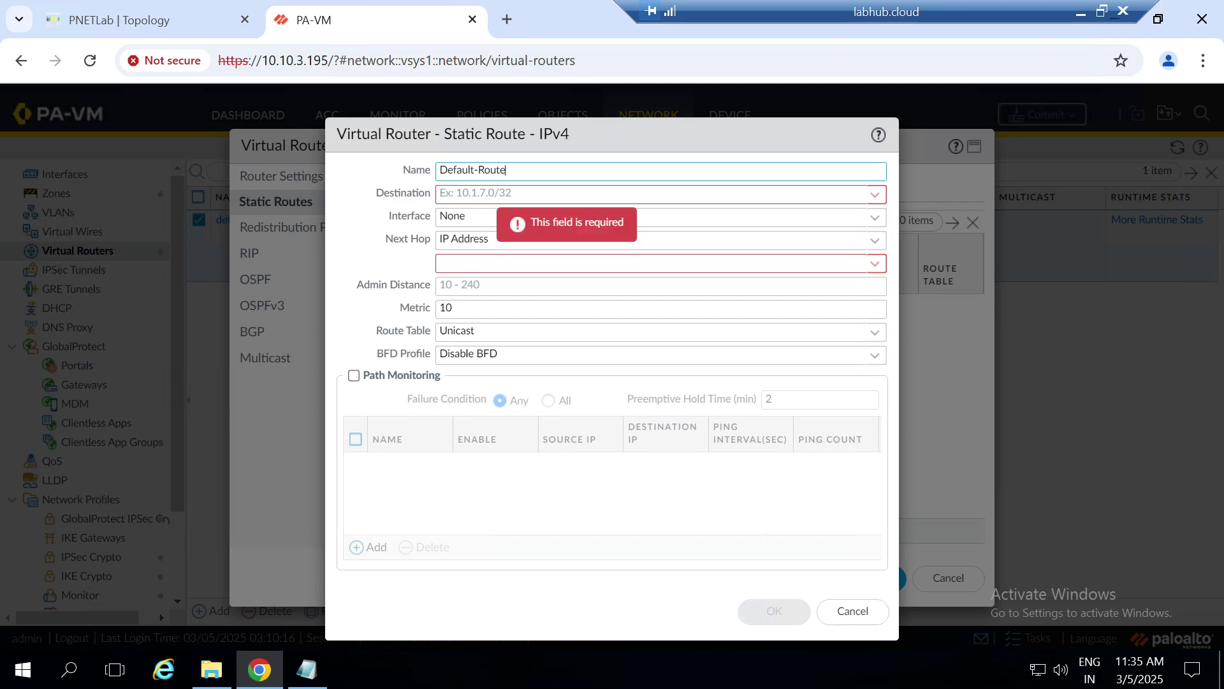
# Set the destination of the Default-Route static route to 0.0.0.0/0
pyautogui.click(492, 193)
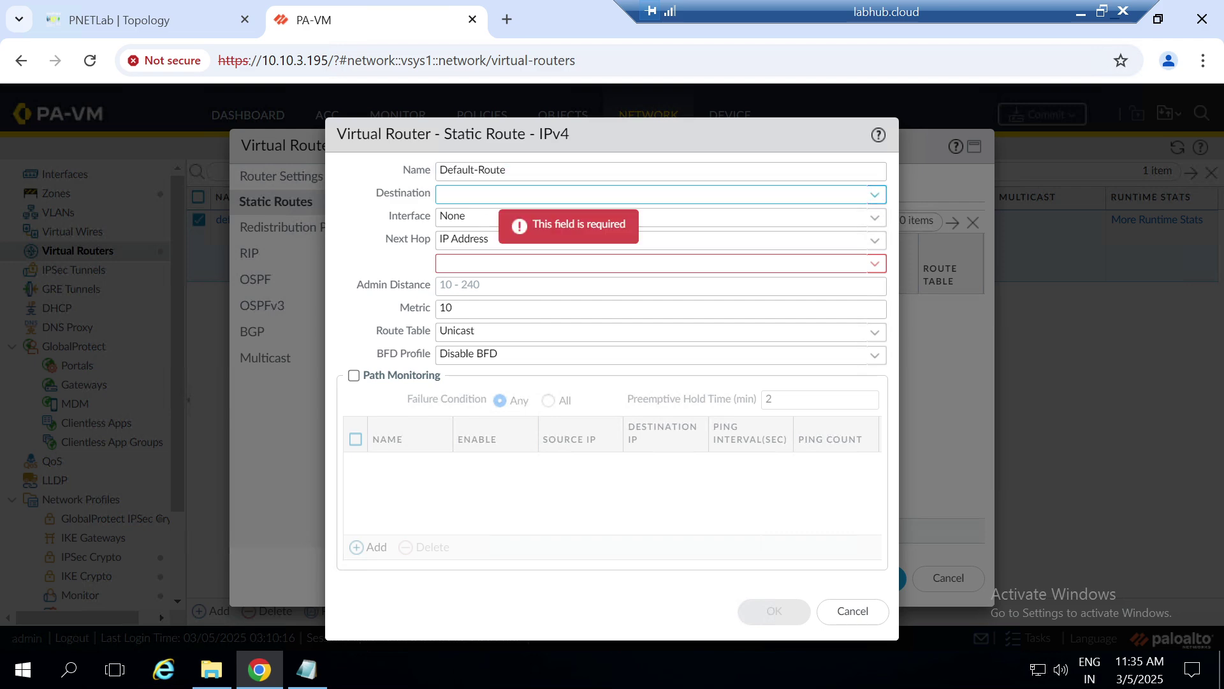
pyautogui.write('0/')
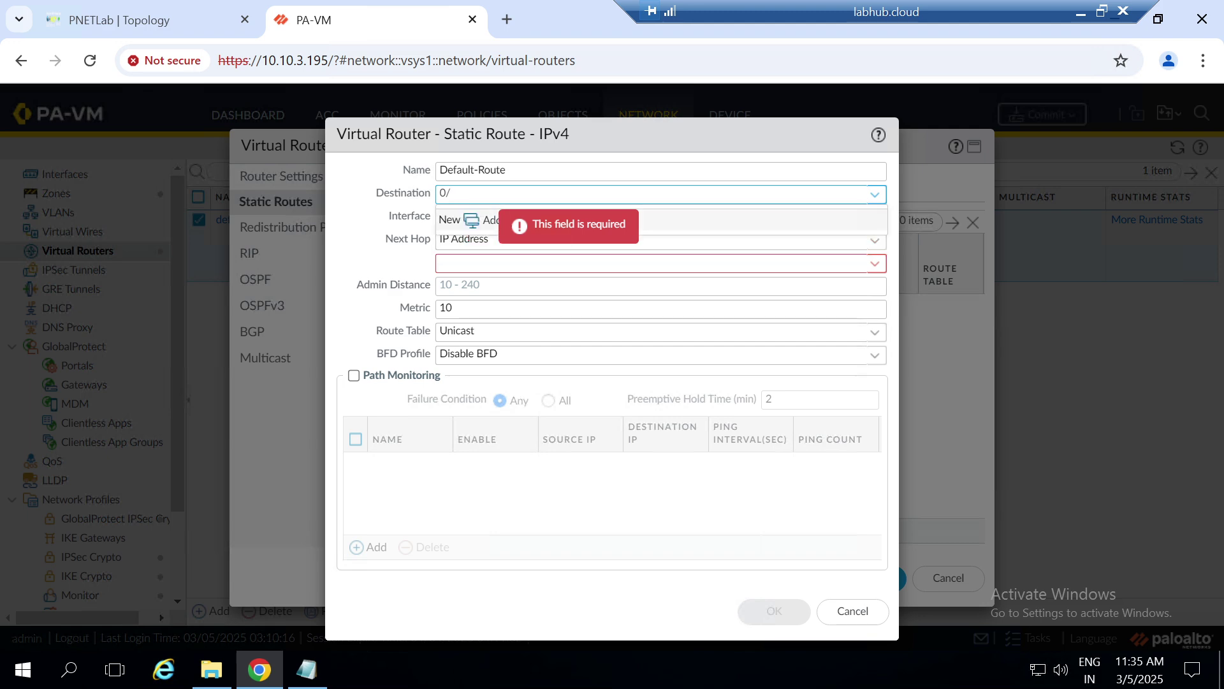
pyautogui.write('.0')
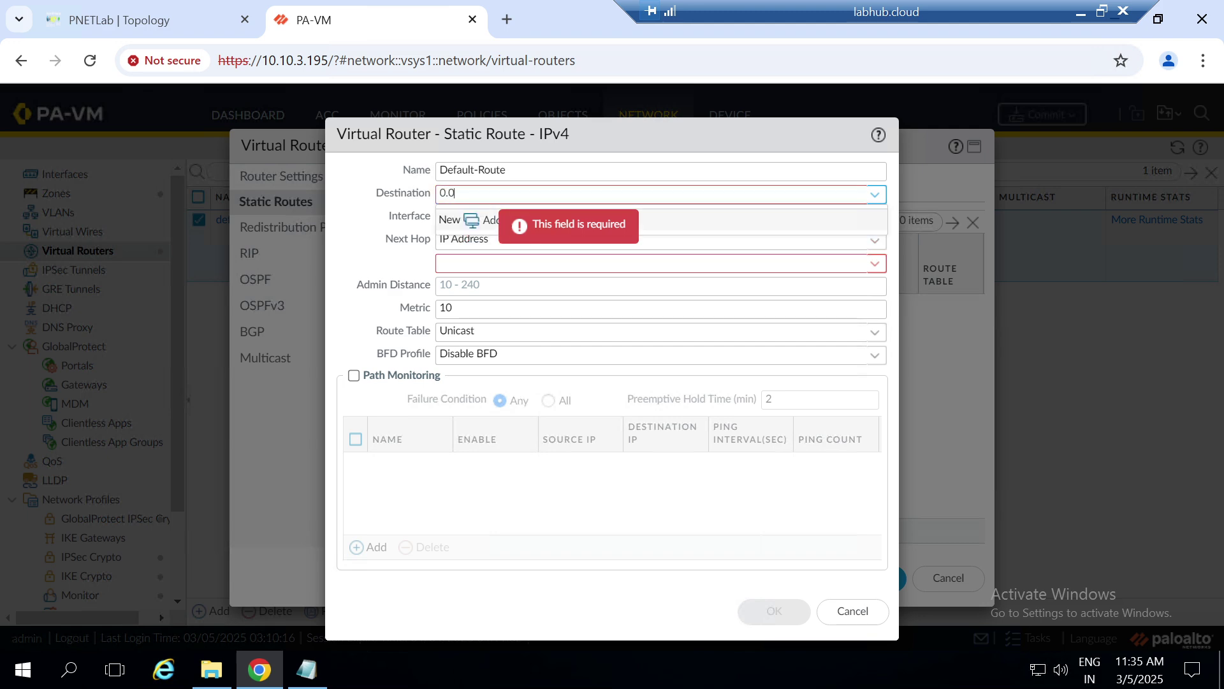
pyautogui.write('.0.0')
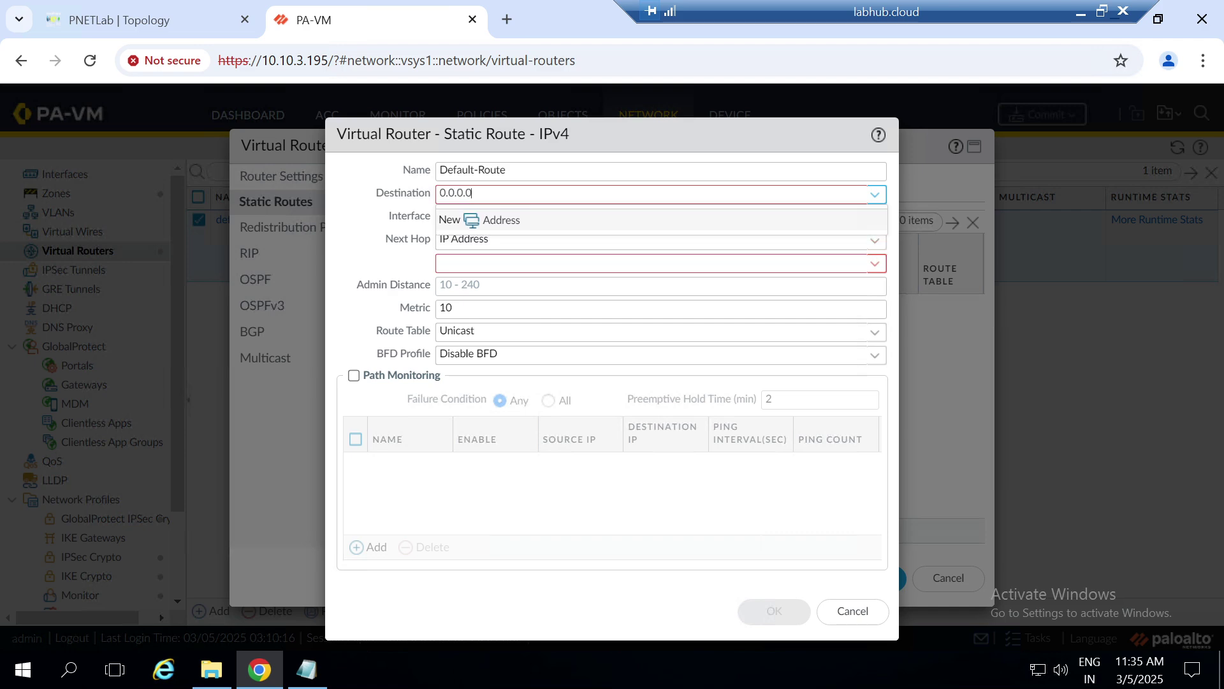
pyautogui.write('/0')
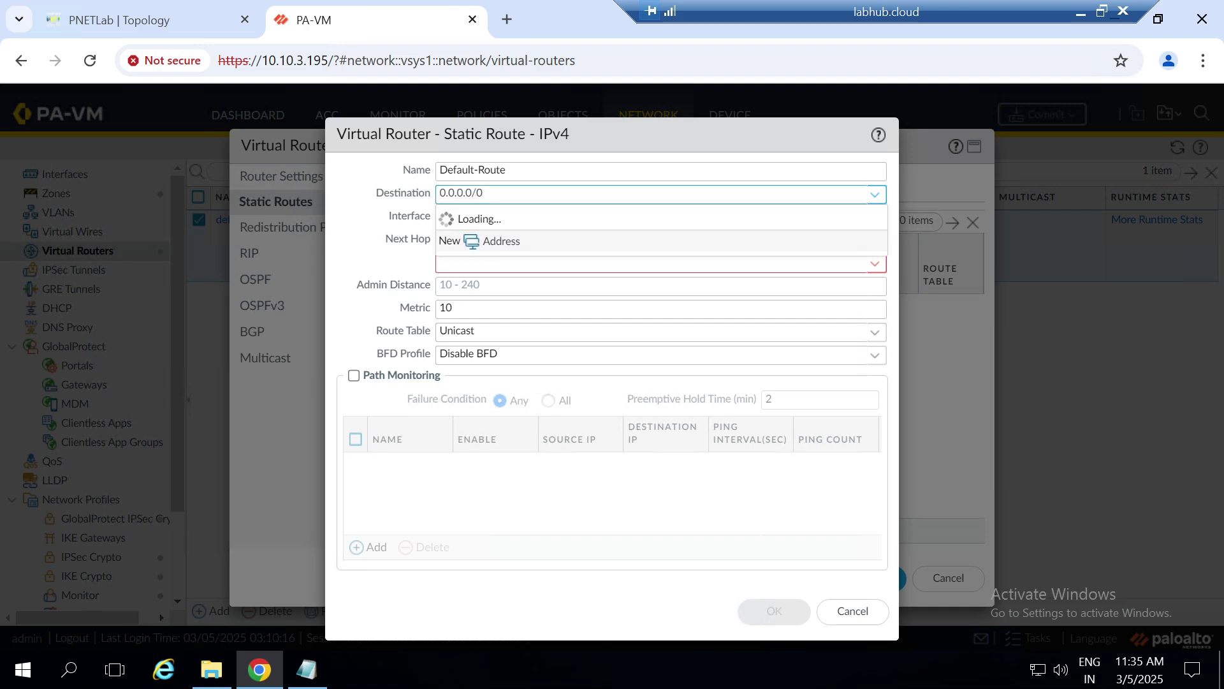
# Set the outgoing interface of the Default-Route static route to ethernet1/1
pyautogui.click(652, 264)
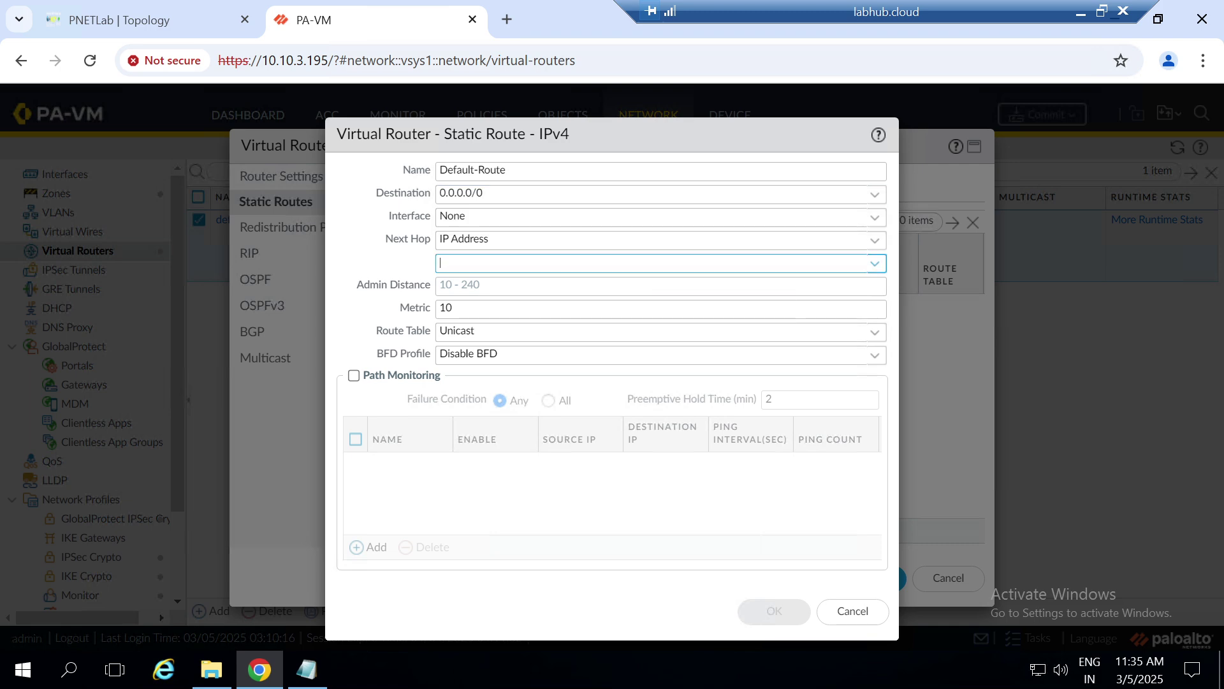
pyautogui.click(874, 218)
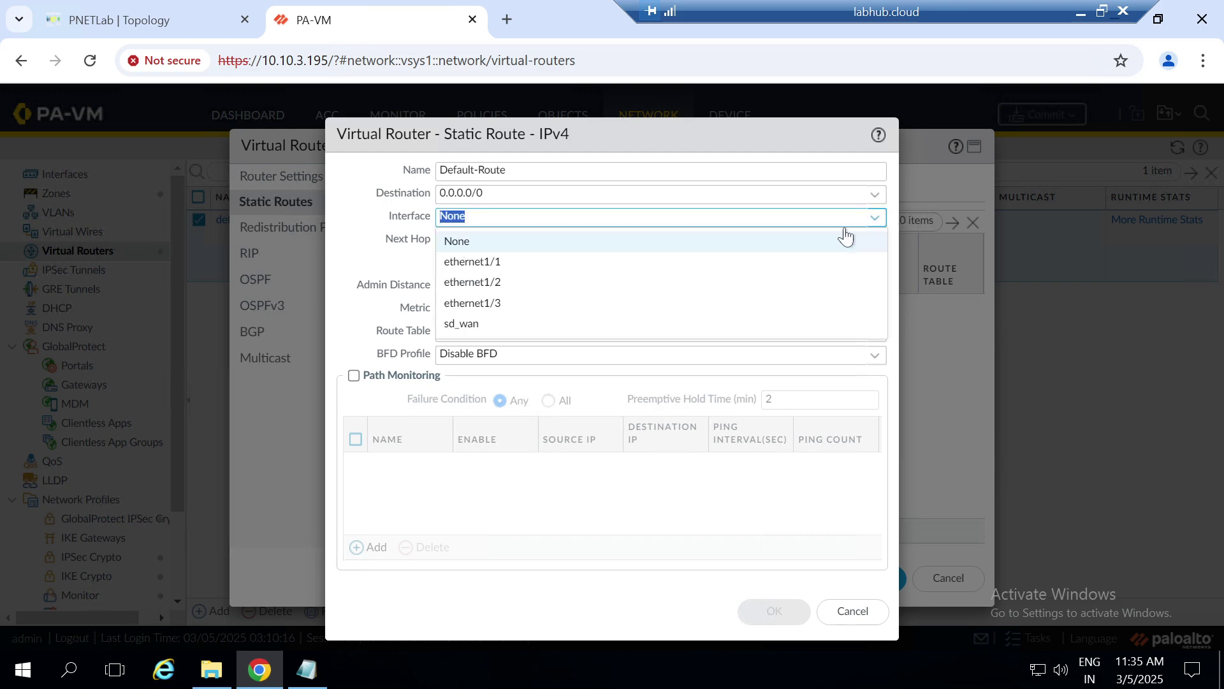
pyautogui.click(520, 270)
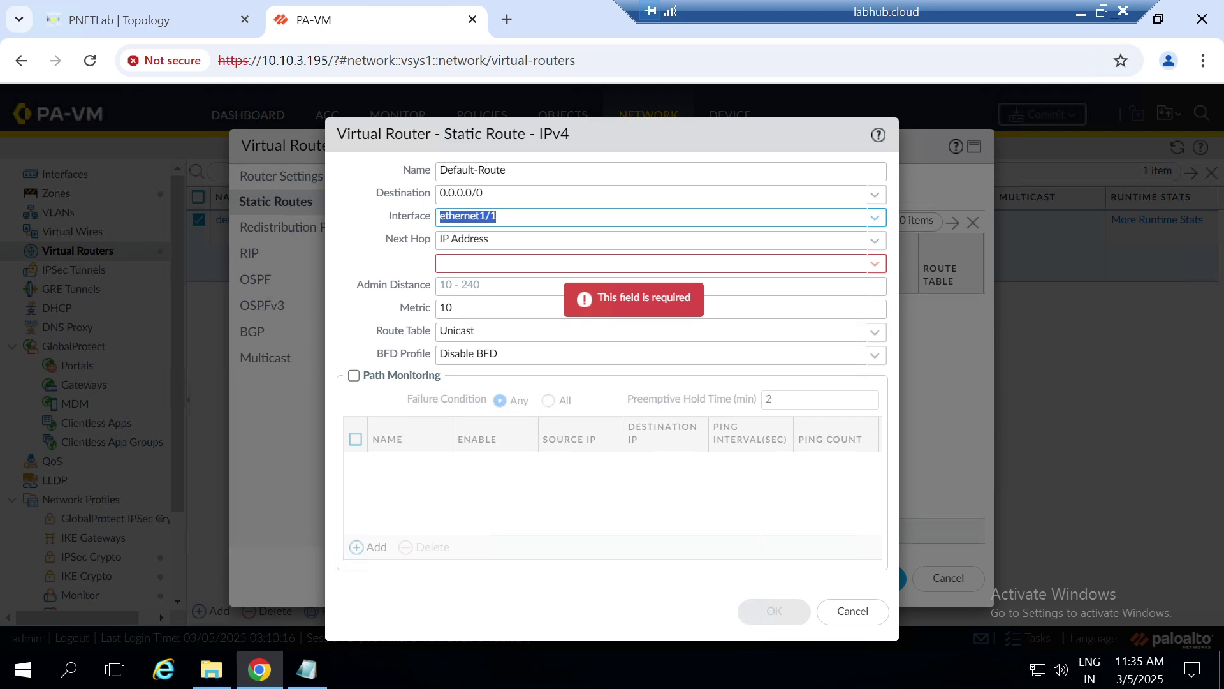
# Set the Default-Route next hop IP address to 10.0.137.254, then save the route and the default virtual router
pyautogui.click(549, 265)
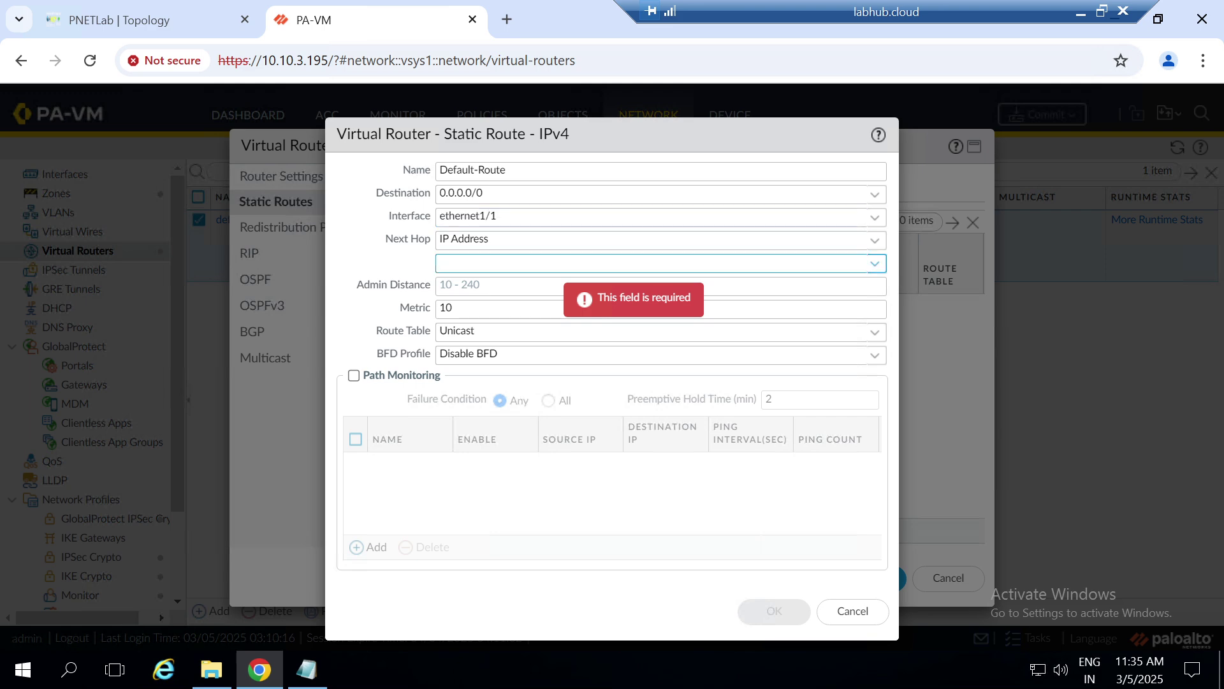
pyautogui.write('10.')
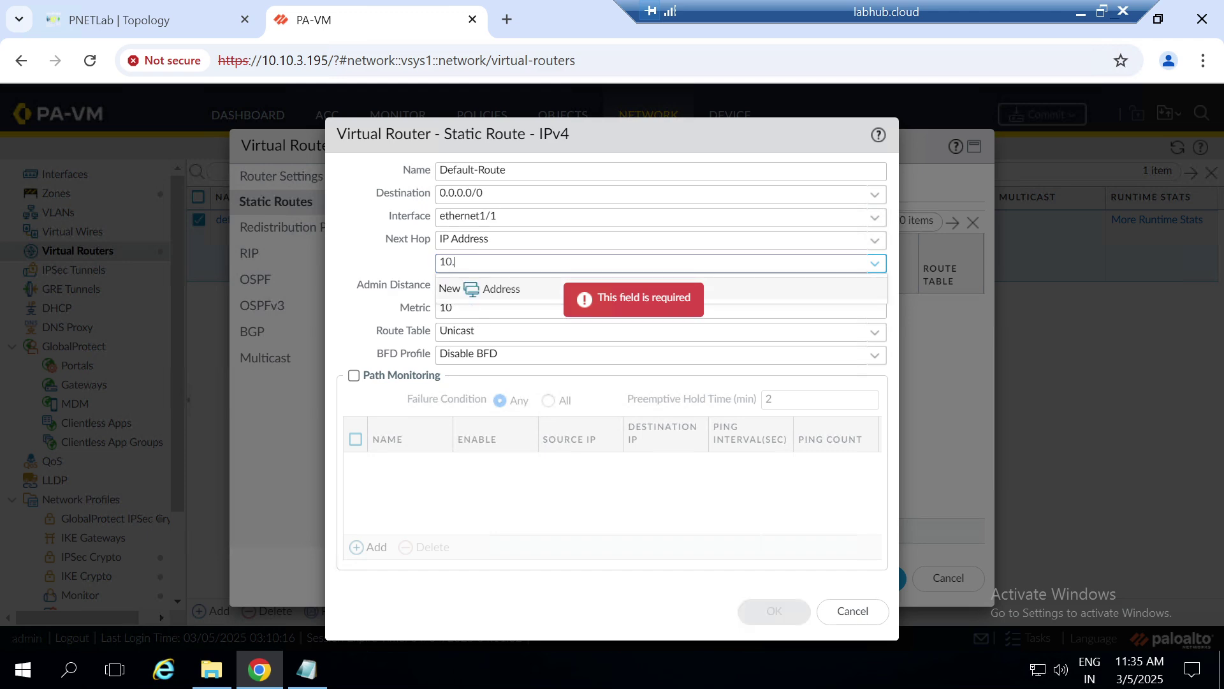
pyautogui.write('0.')
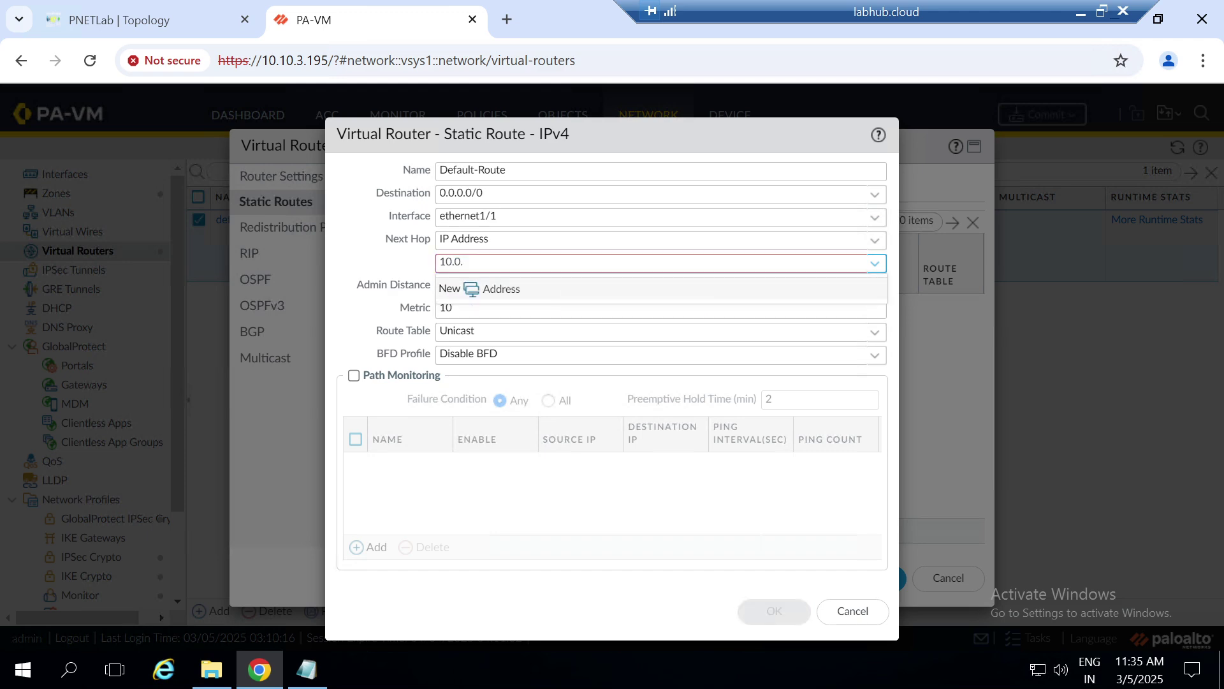
pyautogui.write('137.254')
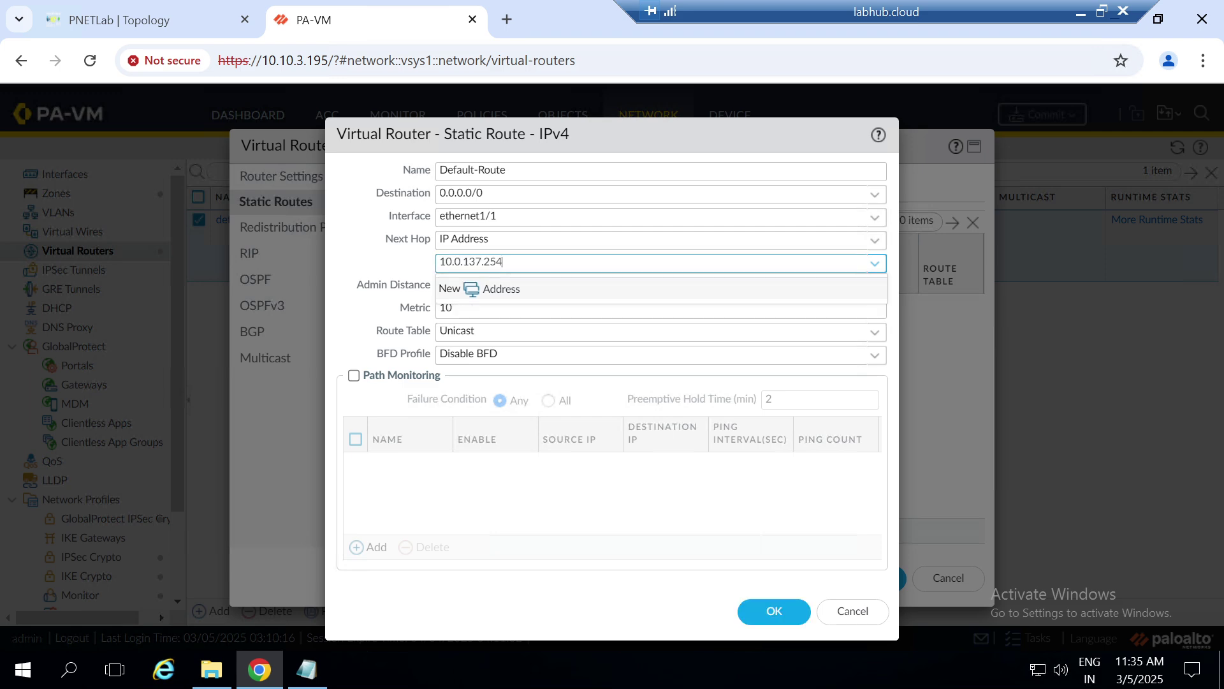
pyautogui.click(511, 484)
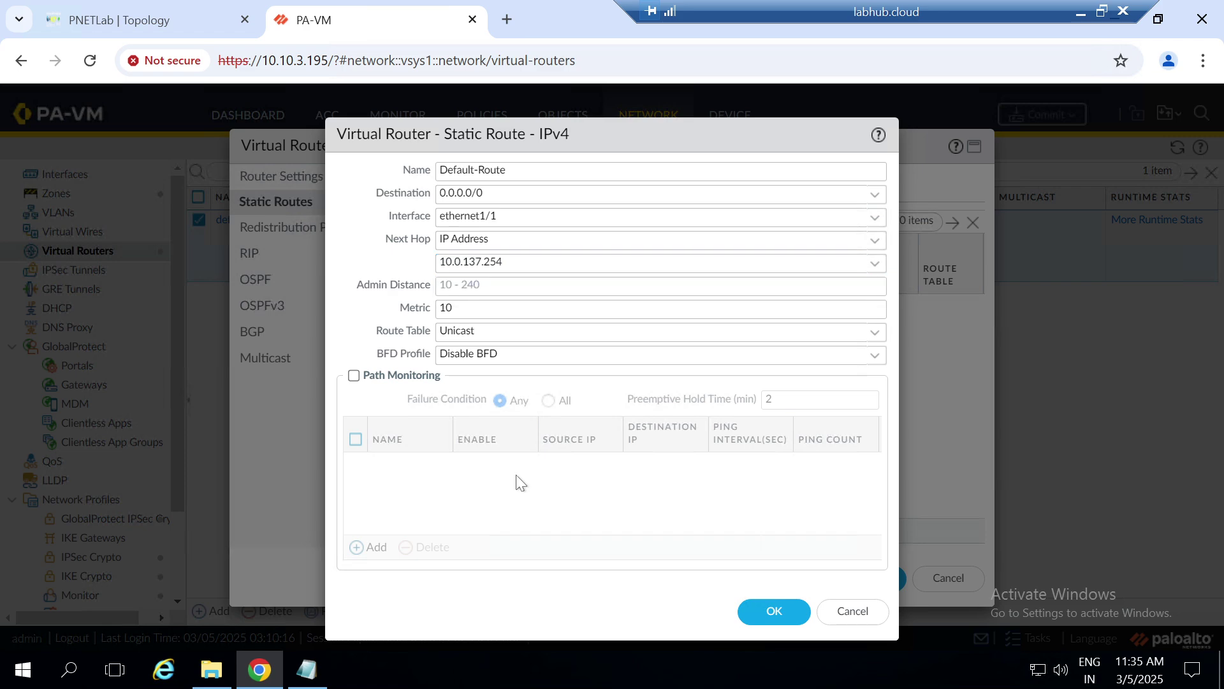
pyautogui.click(744, 610)
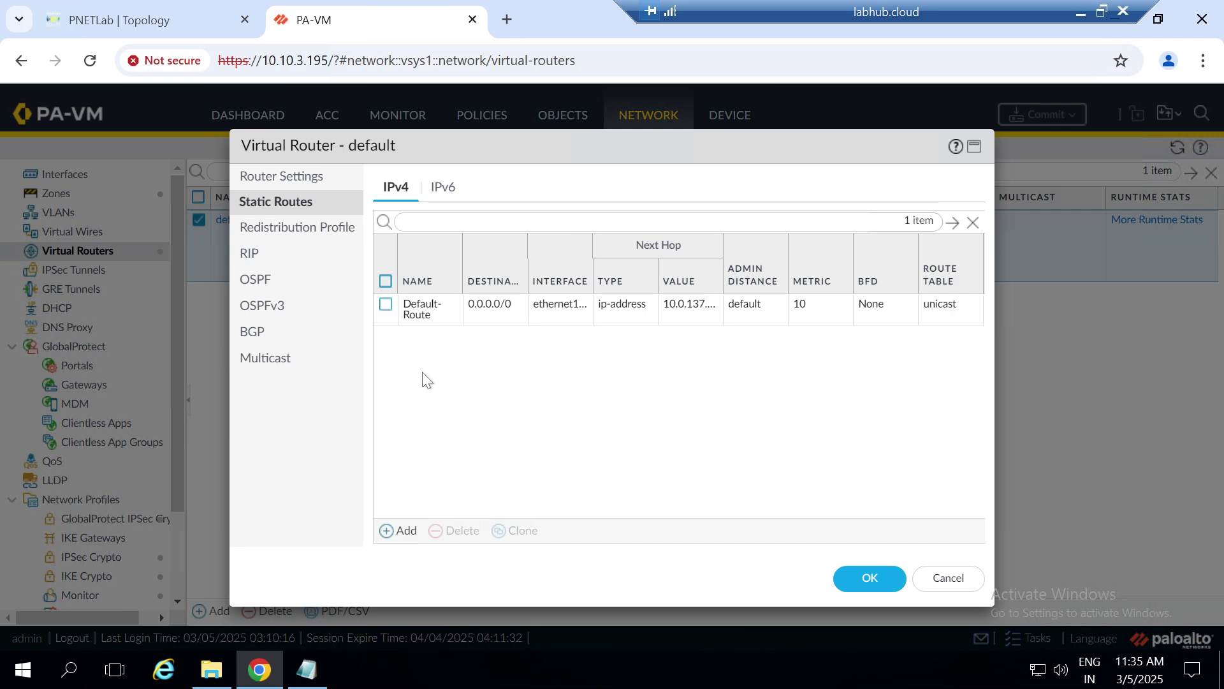
pyautogui.click(858, 582)
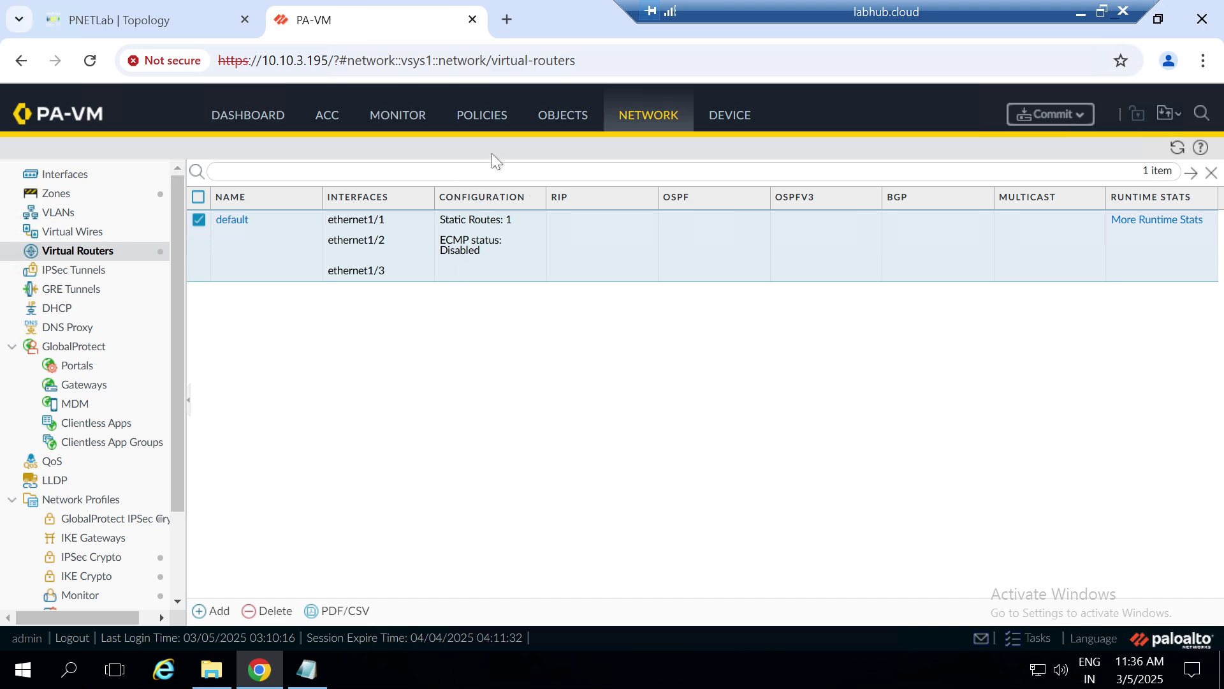
# Add a NAT policy rule named Internet, keeping ipv4 as the NAT type and leaving its tags empty
pyautogui.click(483, 121)
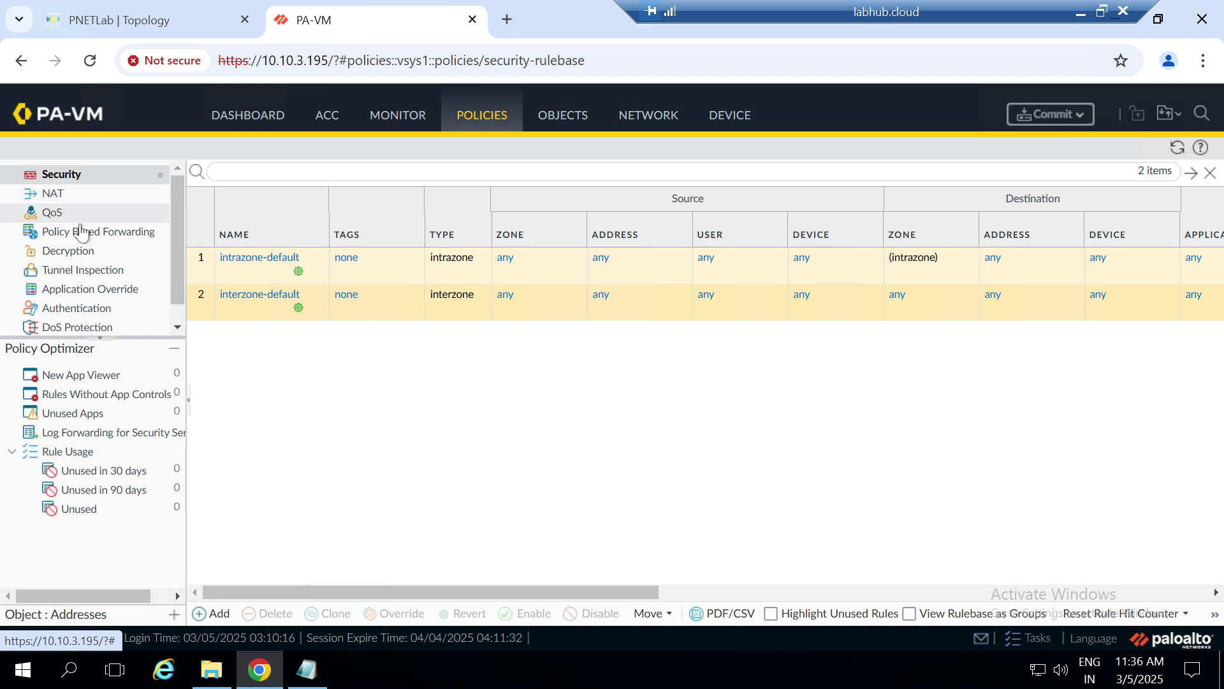
pyautogui.click(56, 193)
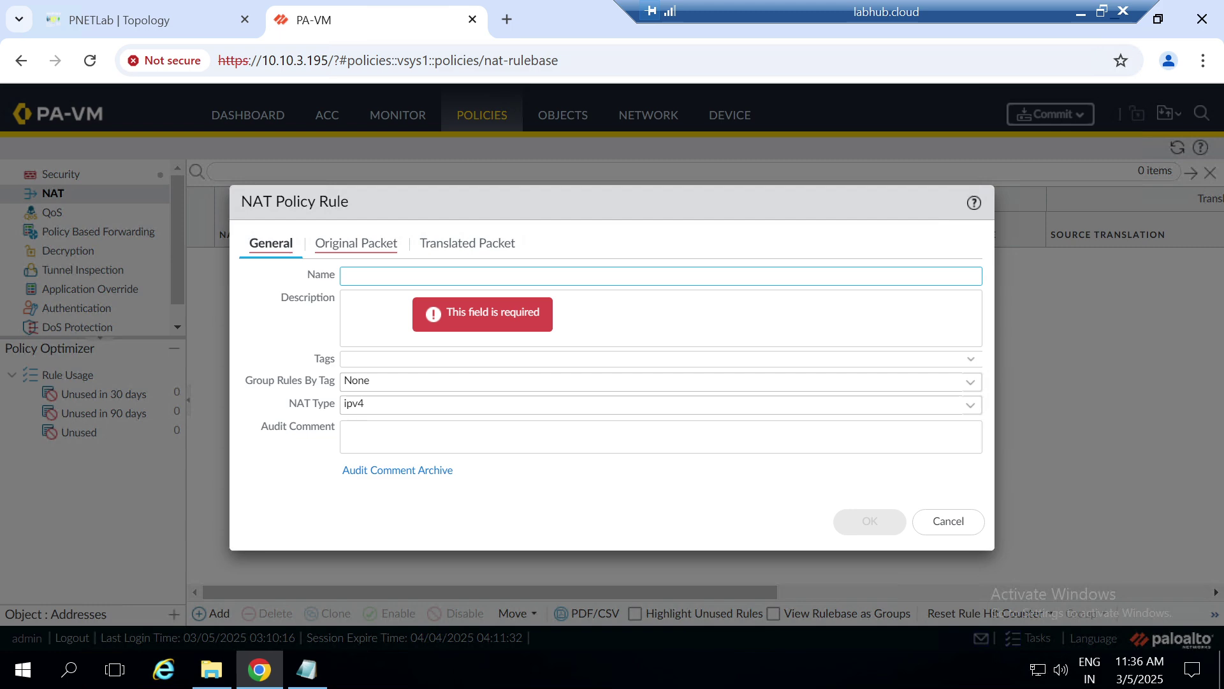
pyautogui.write('Internet')
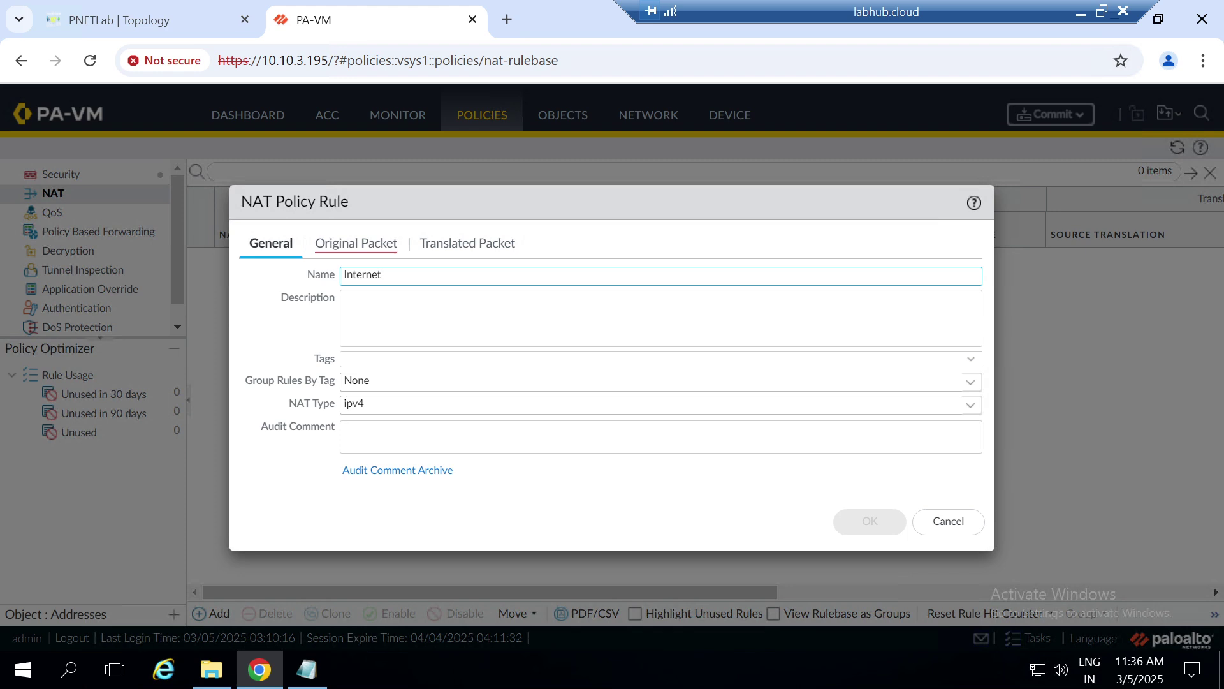
pyautogui.click(973, 361)
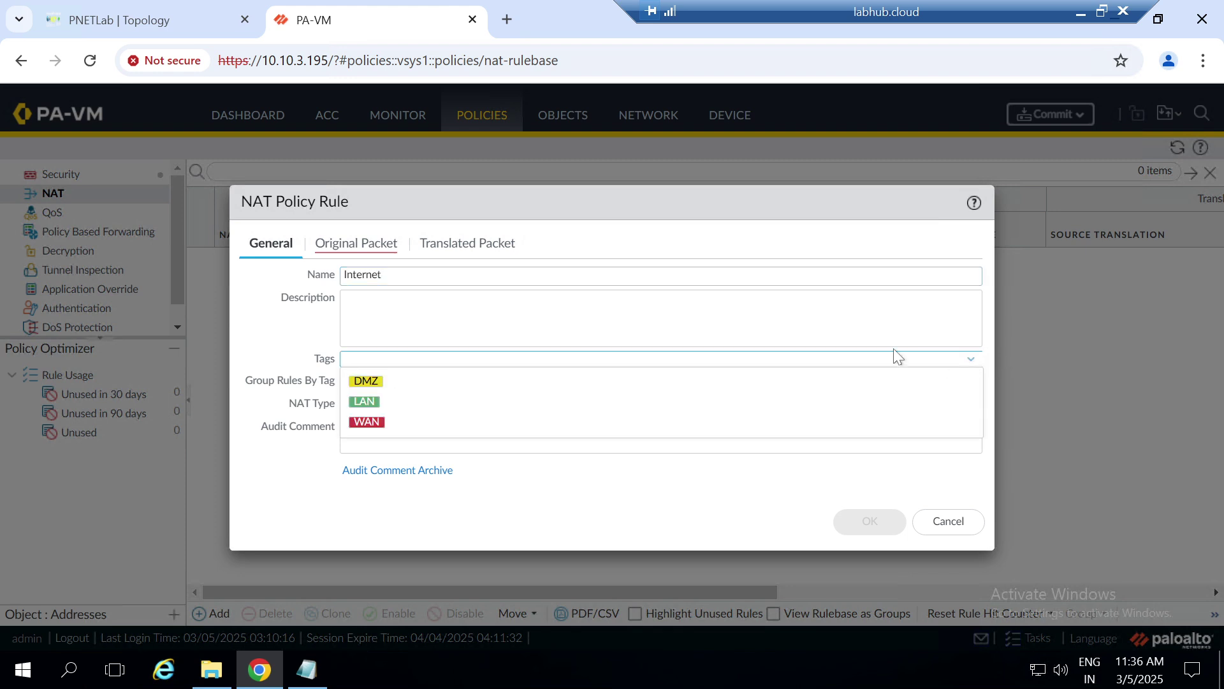
pyautogui.click(440, 320)
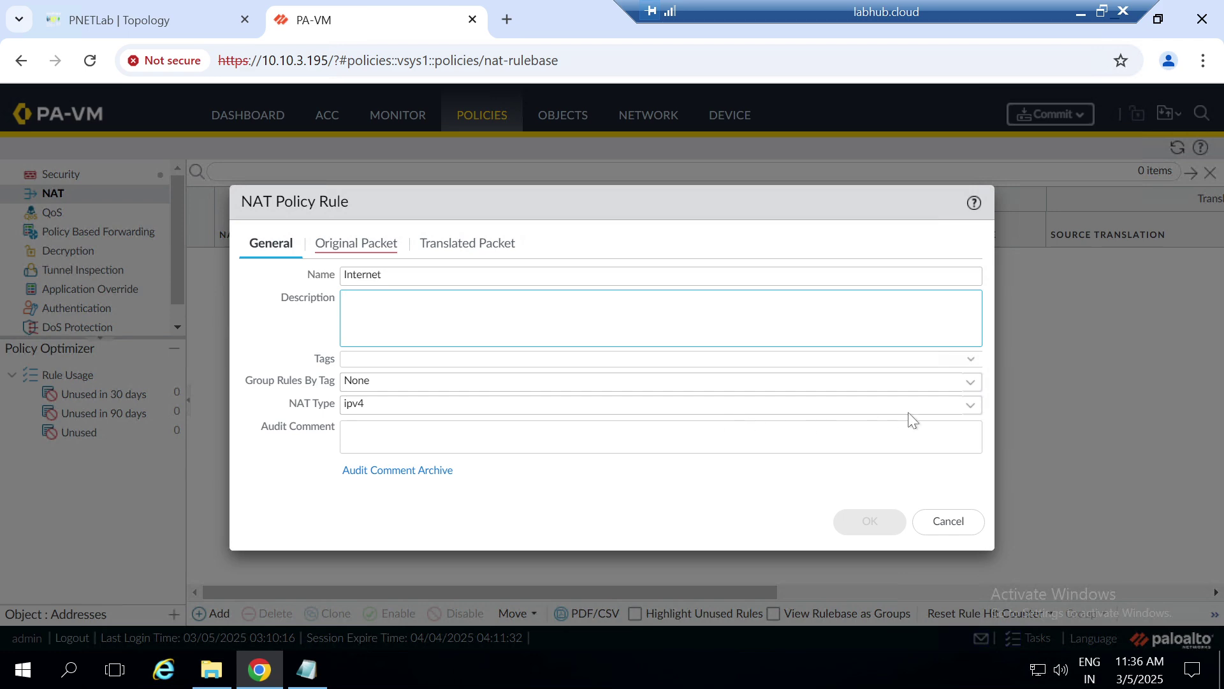
pyautogui.click(973, 406)
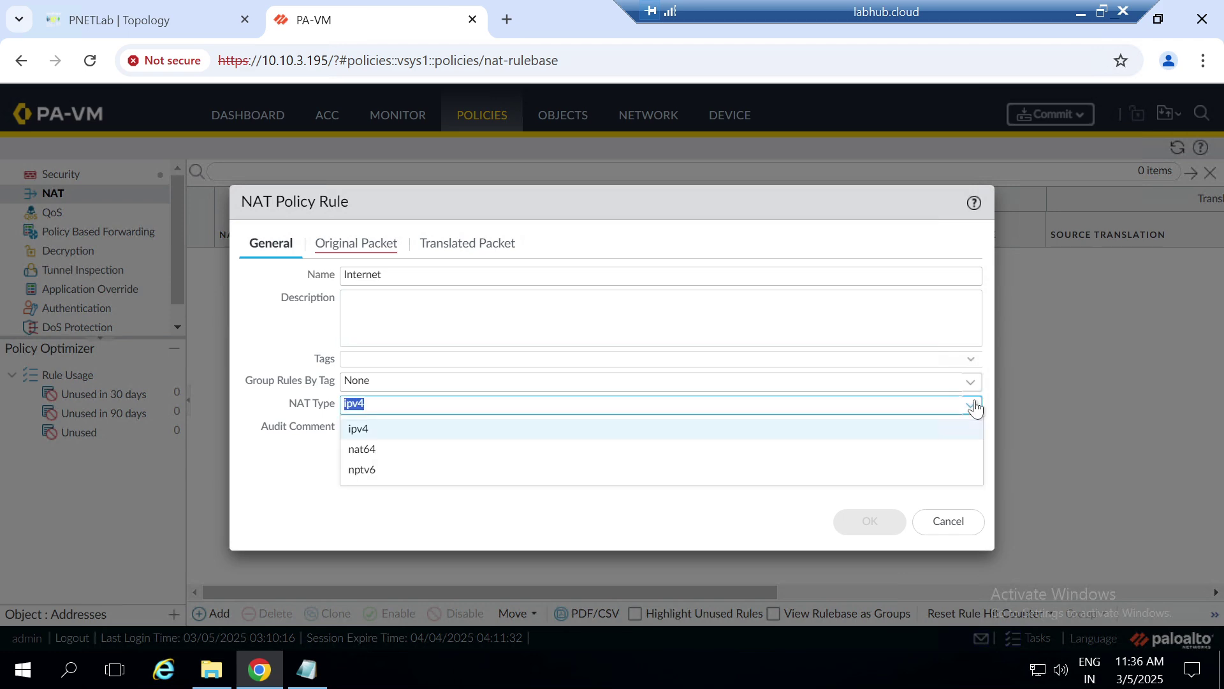
pyautogui.click(973, 407)
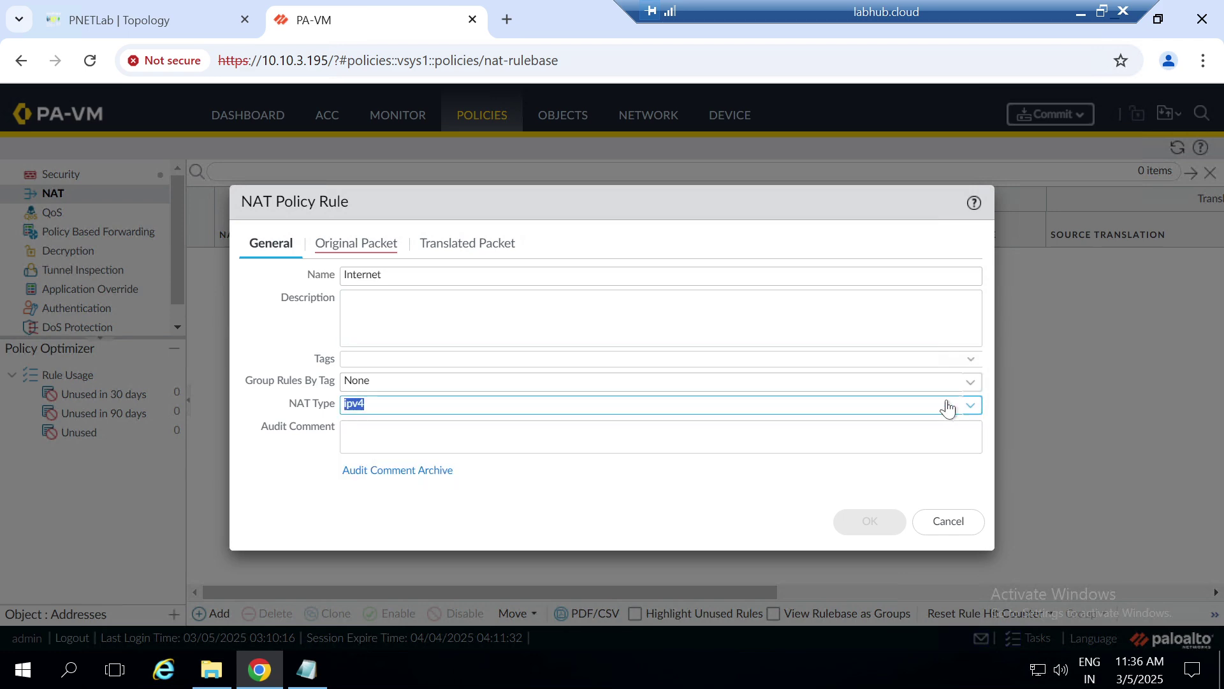
# Set the Internet NAT rule's original packet to source zone LAN and destination zone WAN
pyautogui.click(344, 254)
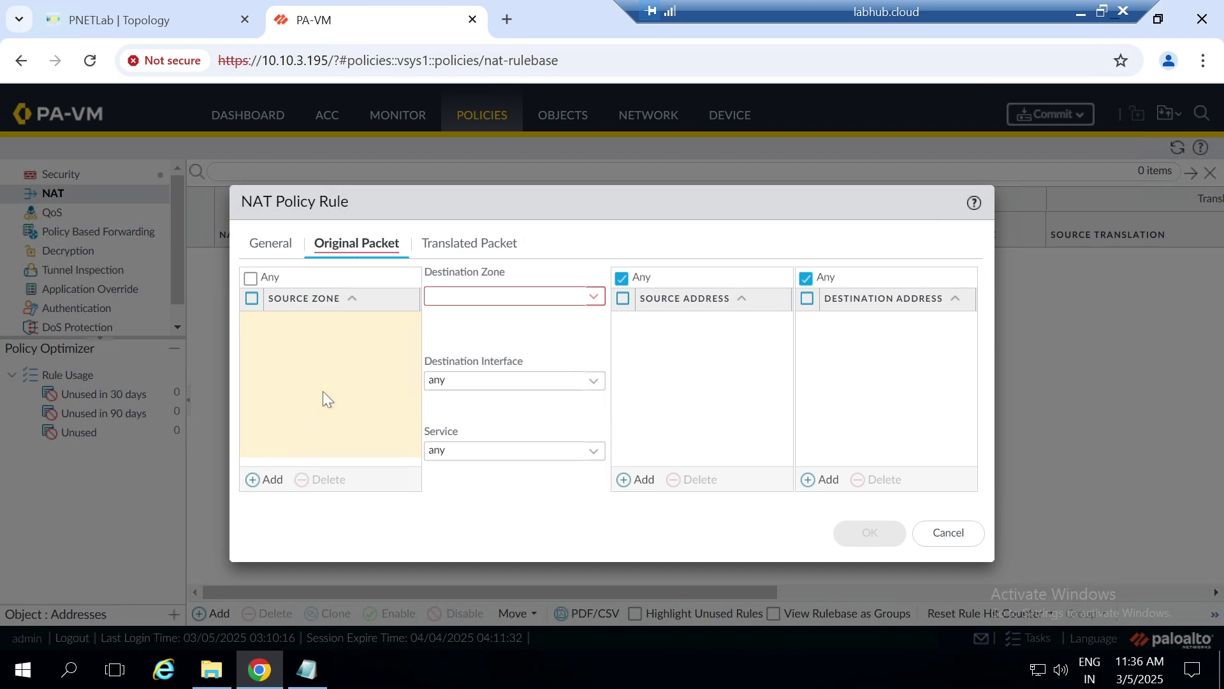
pyautogui.moveTo(323, 391)
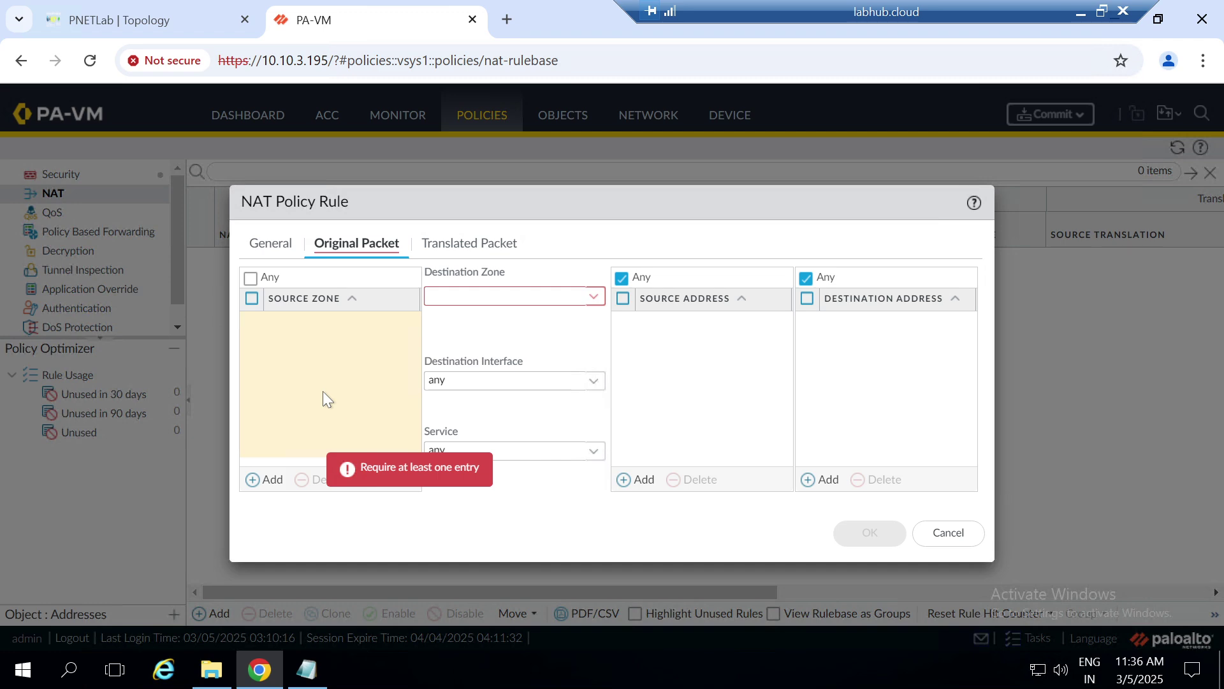
pyautogui.click(273, 479)
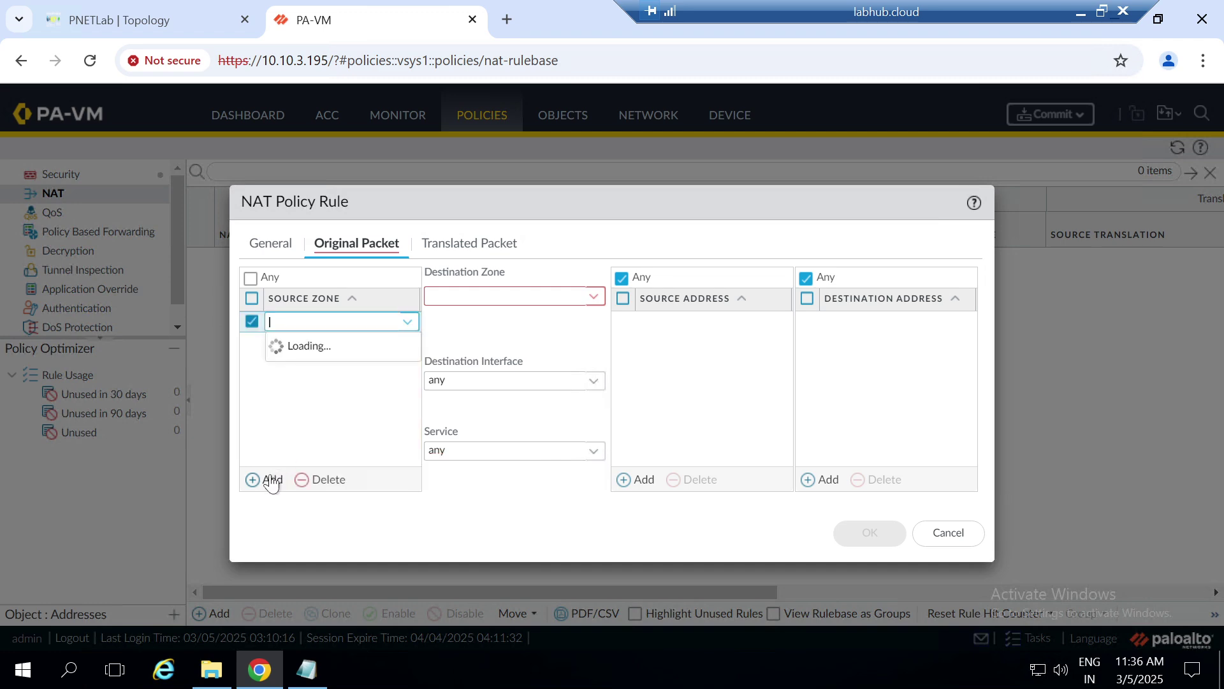
pyautogui.click(297, 364)
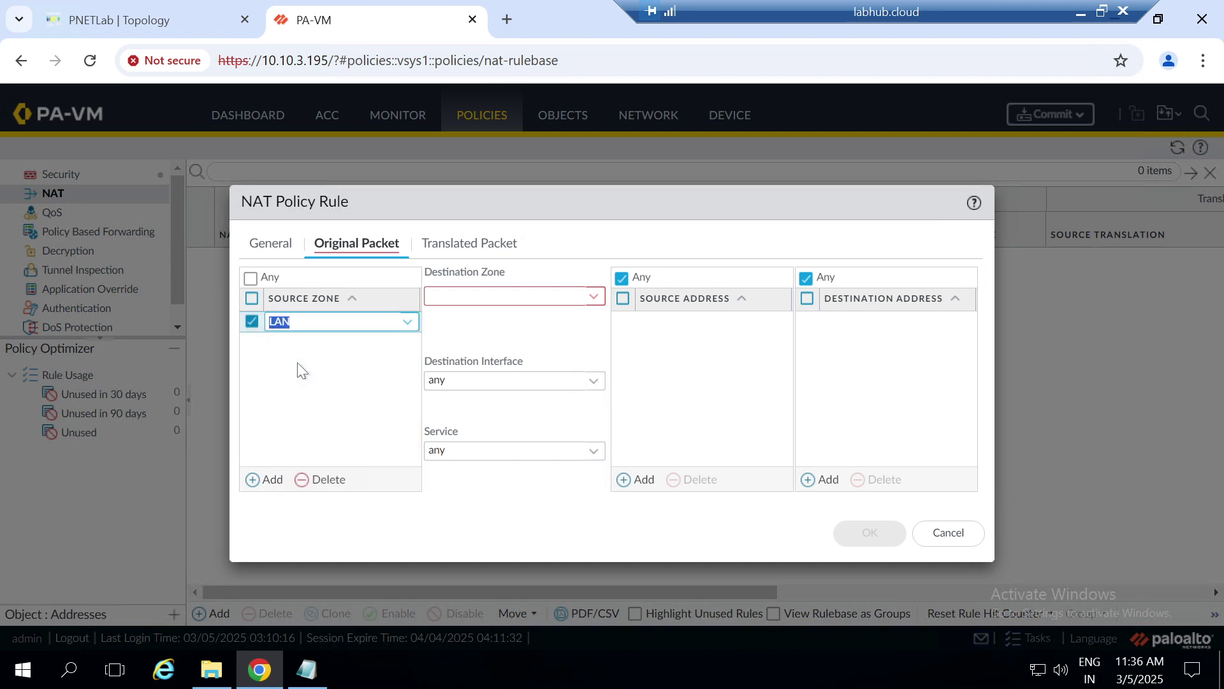
pyautogui.click(596, 298)
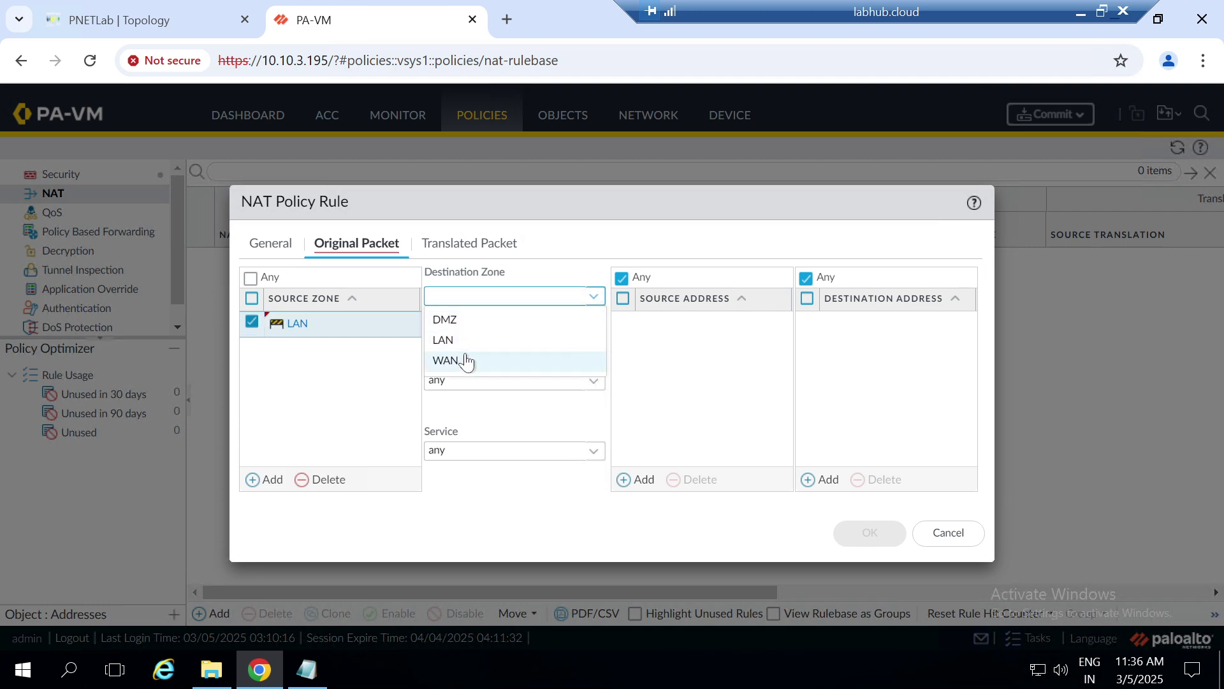
pyautogui.click(468, 360)
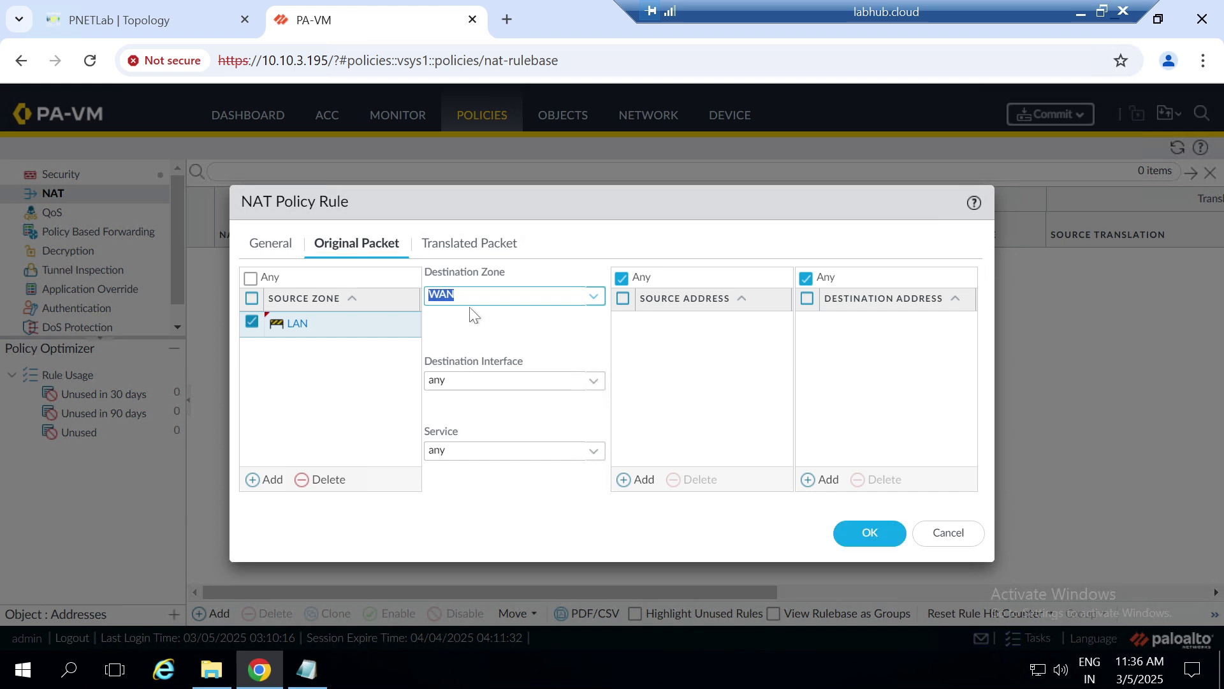
# Set the rule's source address translation to Dynamic IP And Port, using the Interface Address of ethernet1/1
pyautogui.click(493, 250)
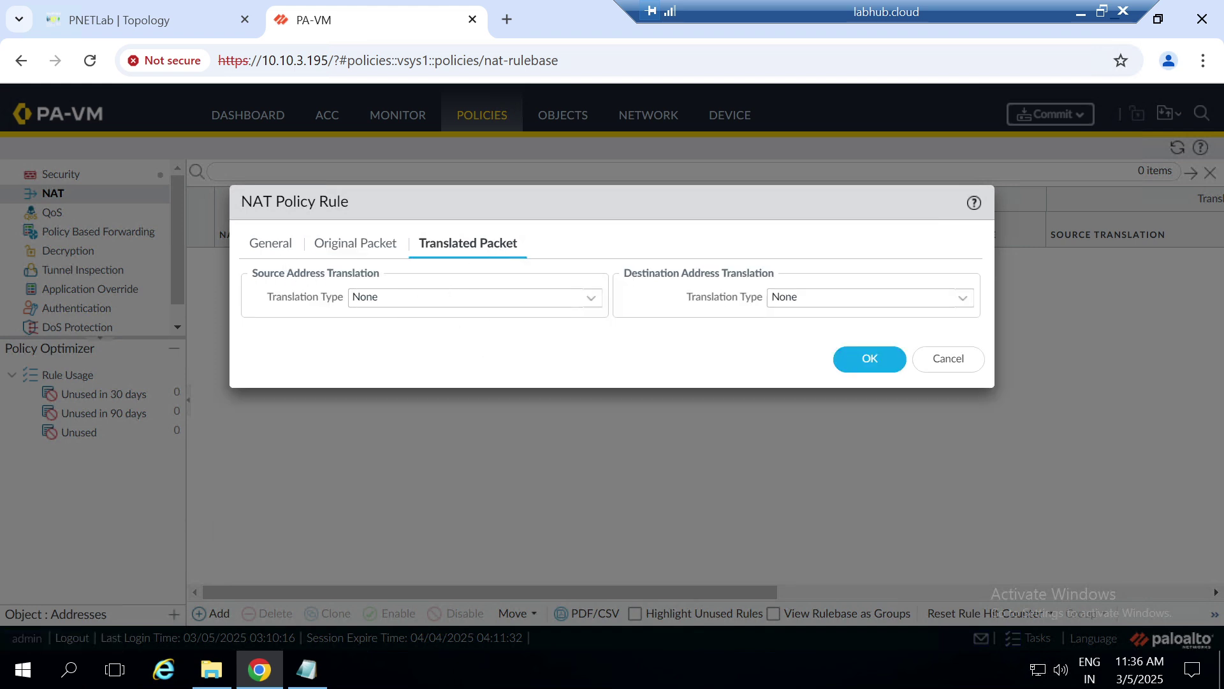
pyautogui.click(593, 303)
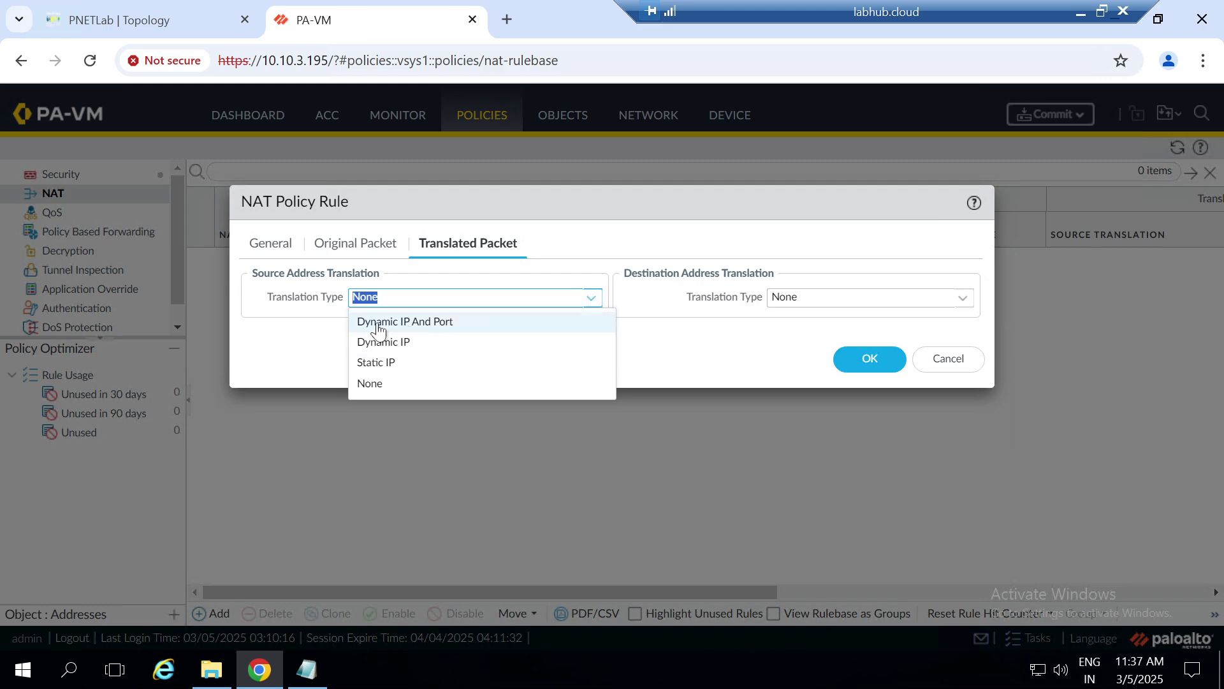
pyautogui.click(429, 328)
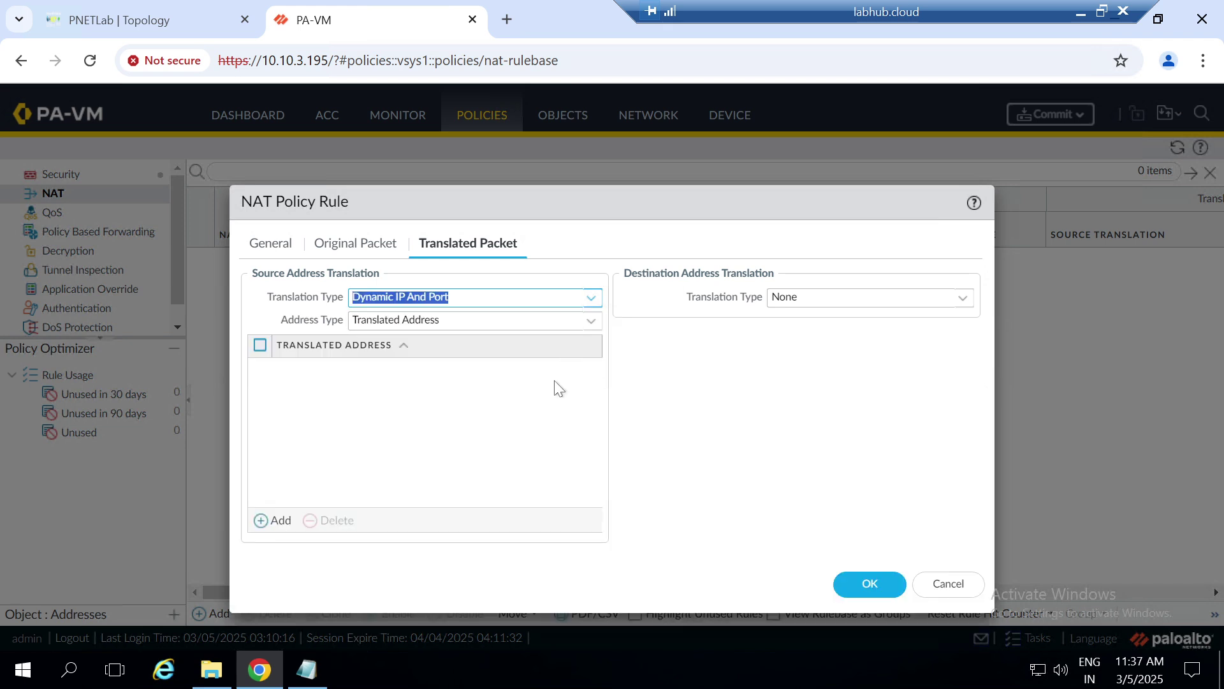
pyautogui.click(586, 326)
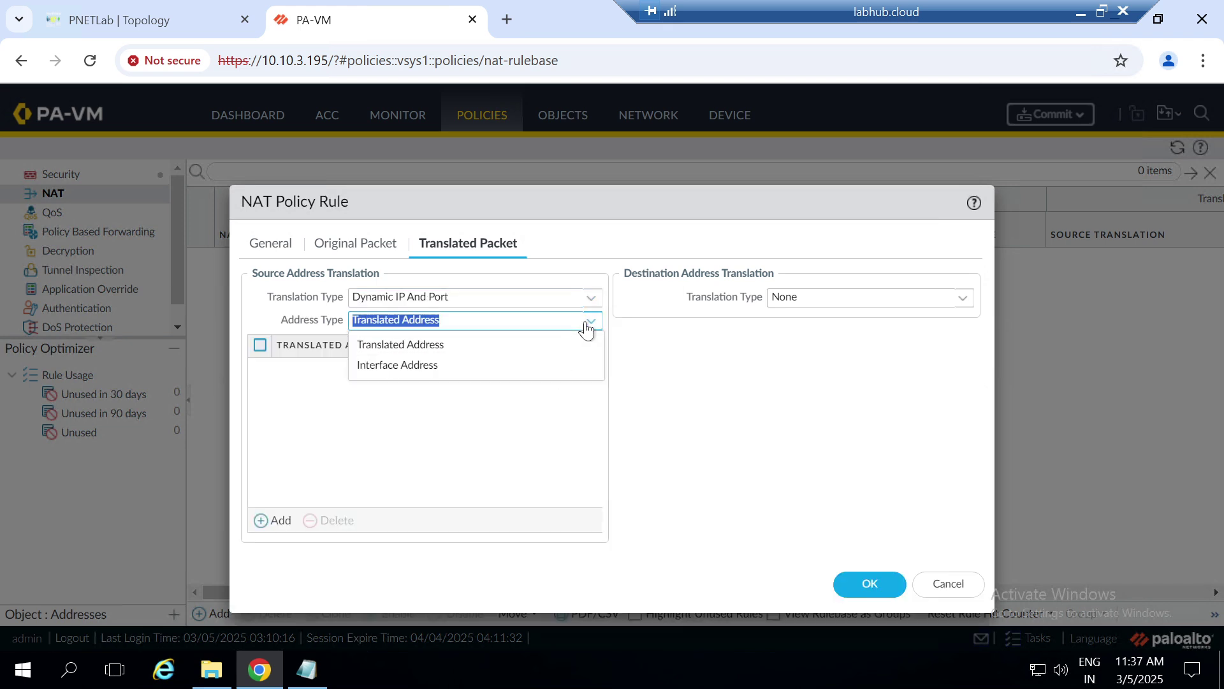
pyautogui.click(436, 366)
pyautogui.click(591, 346)
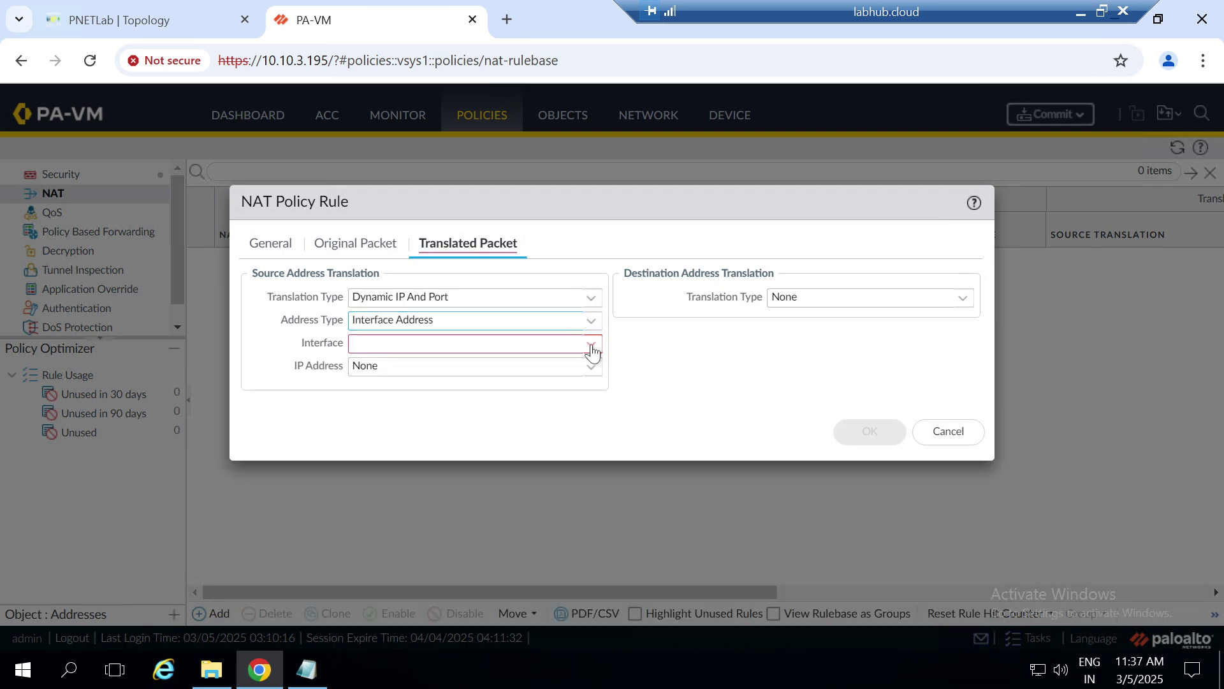
pyautogui.click(401, 366)
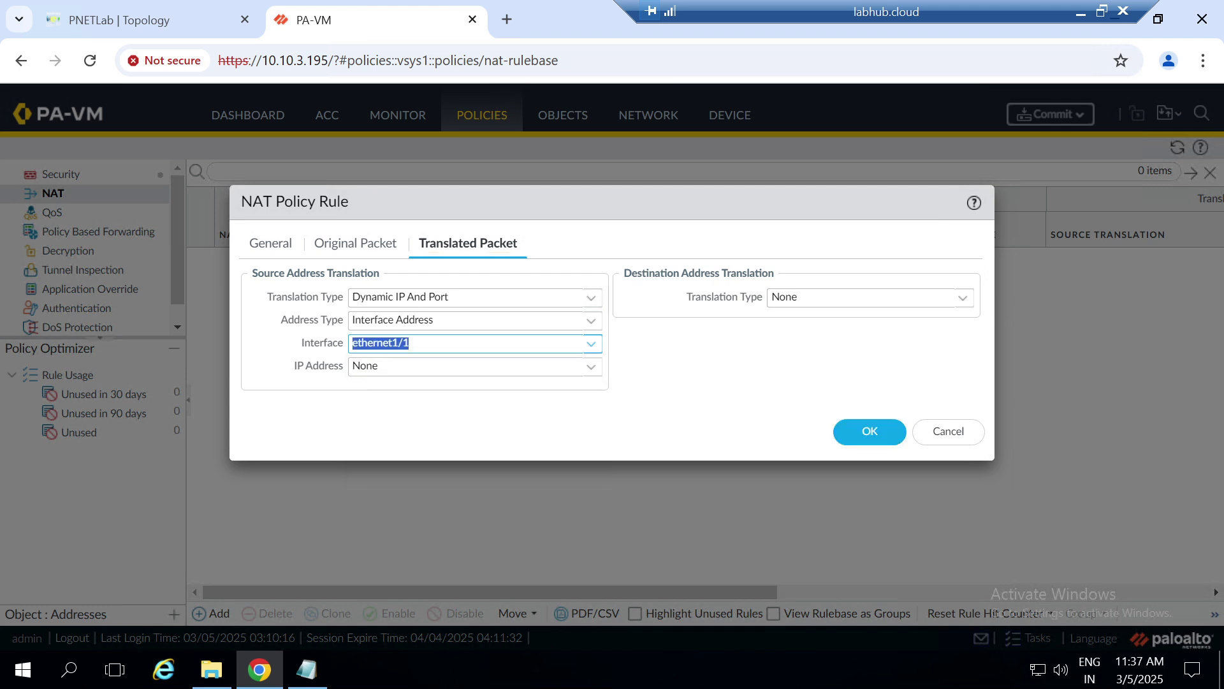
pyautogui.click(390, 415)
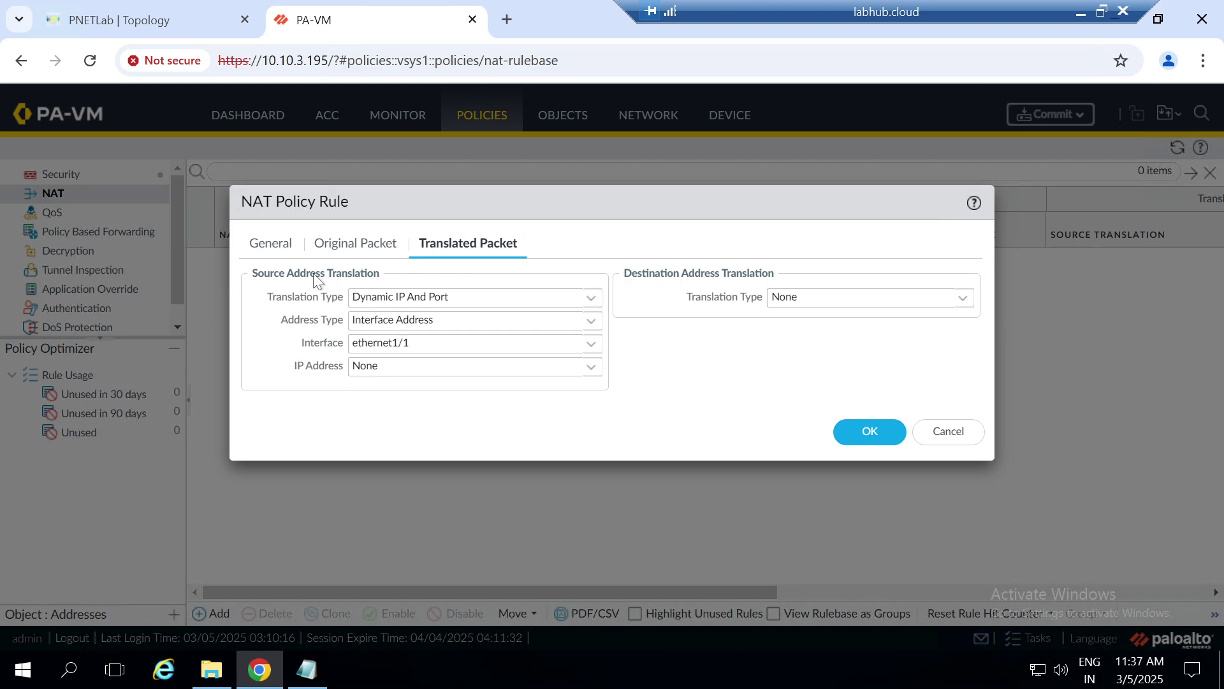
# Review the Internet NAT rule's original packet, general and translated packet settings, then save the rule
pyautogui.click(330, 245)
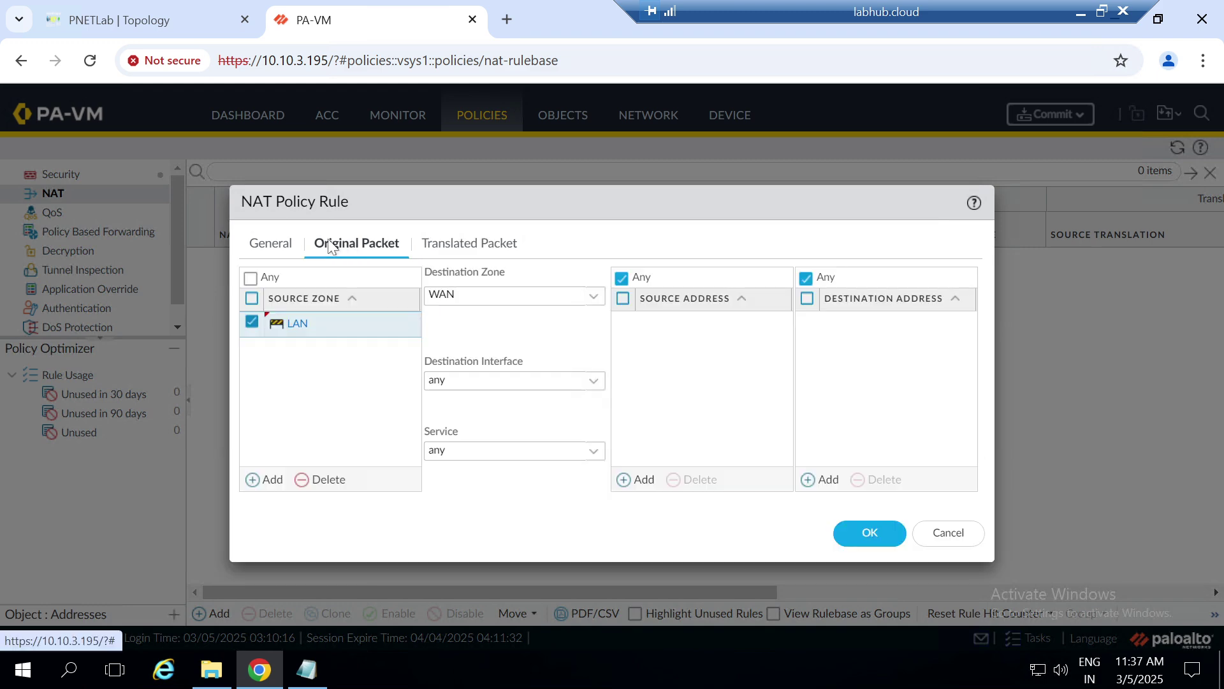
pyautogui.click(282, 244)
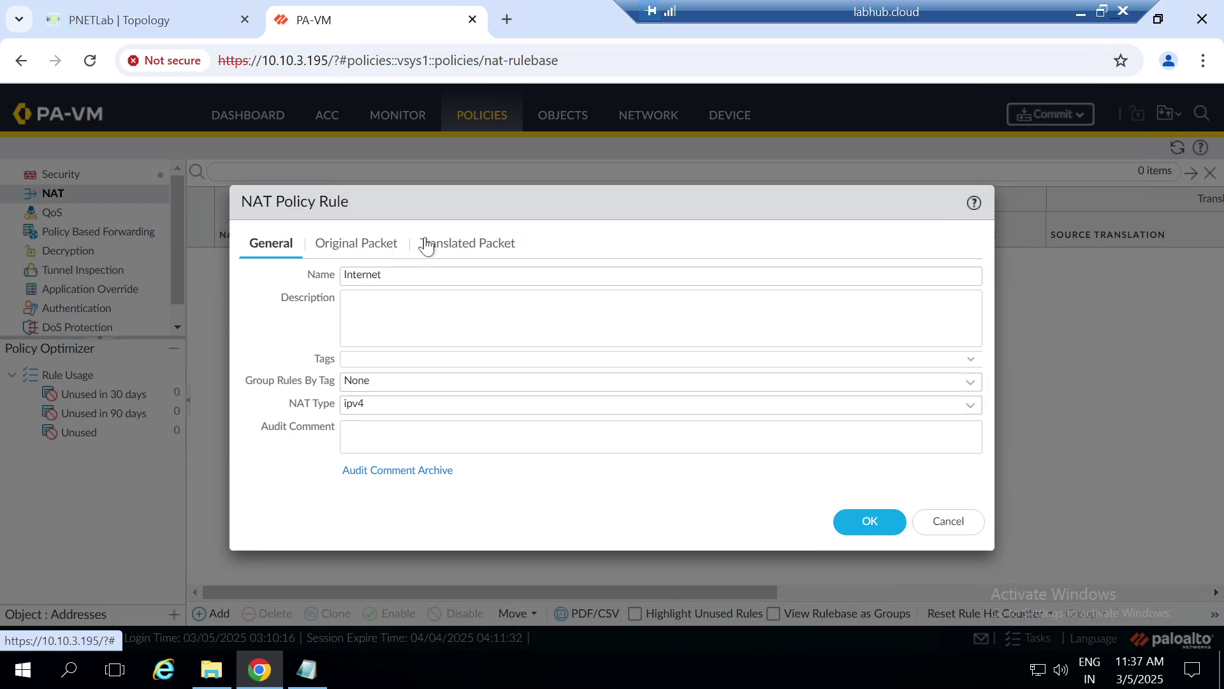
pyautogui.click(483, 243)
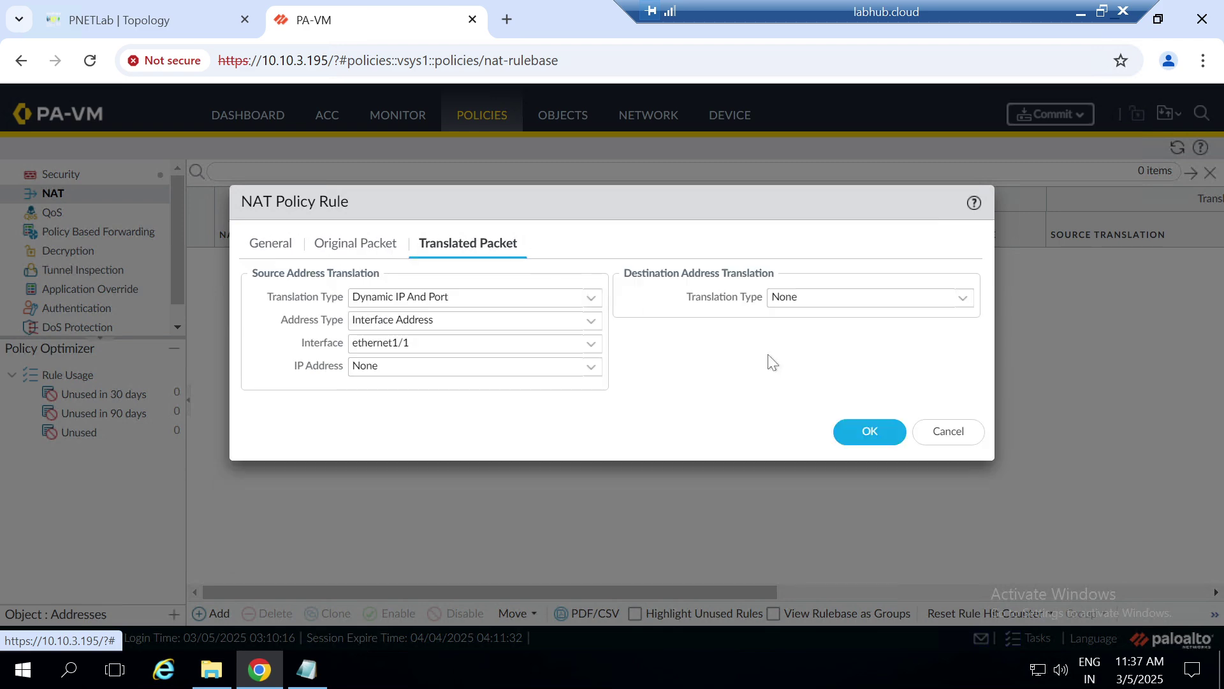
pyautogui.click(869, 432)
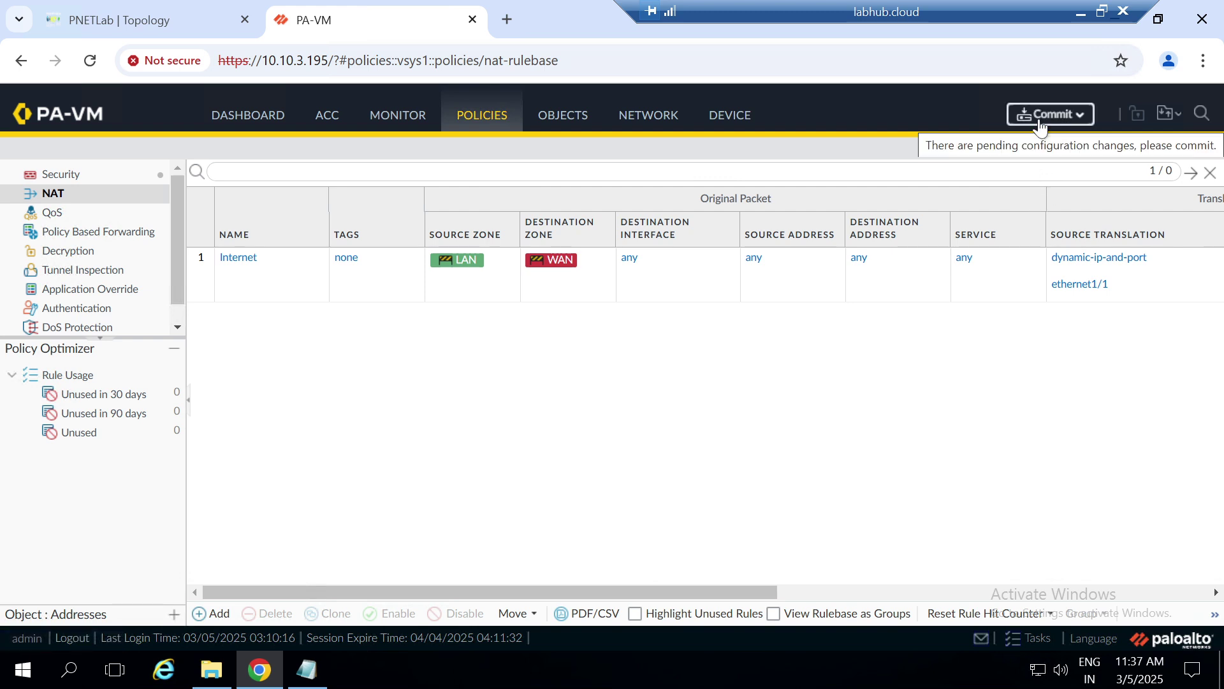
# Commit all pending configuration changes to the firewall and close the commit status once the job completes
pyautogui.click(1041, 126)
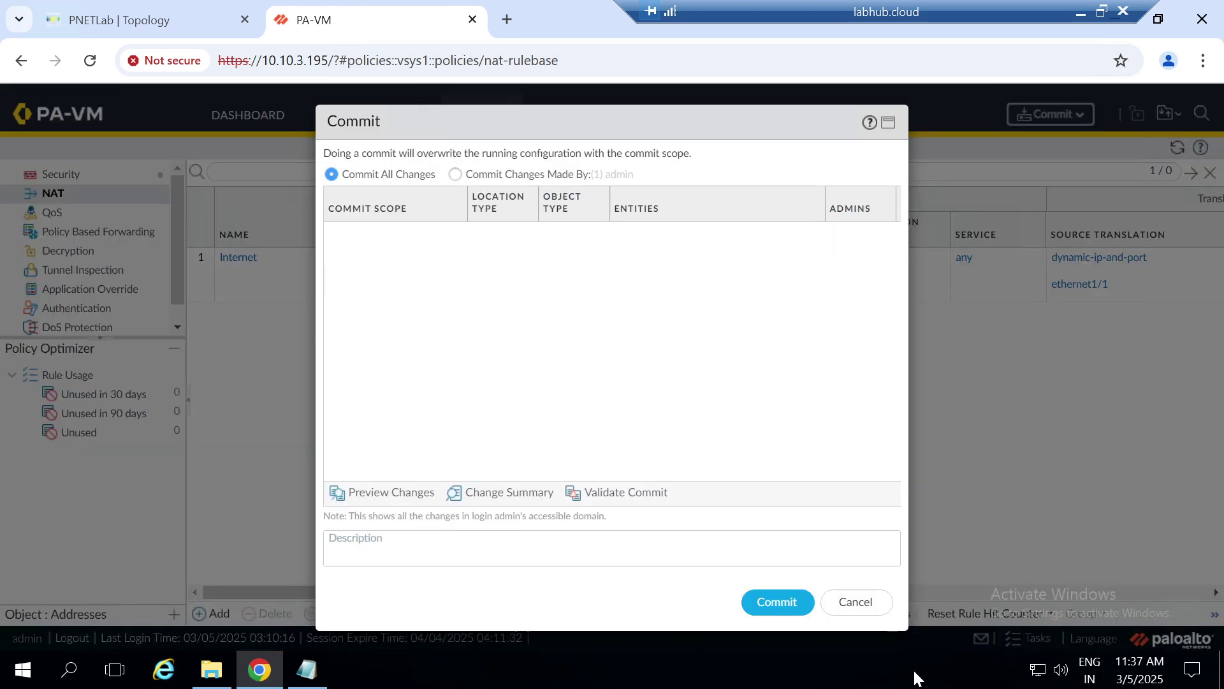
pyautogui.click(775, 601)
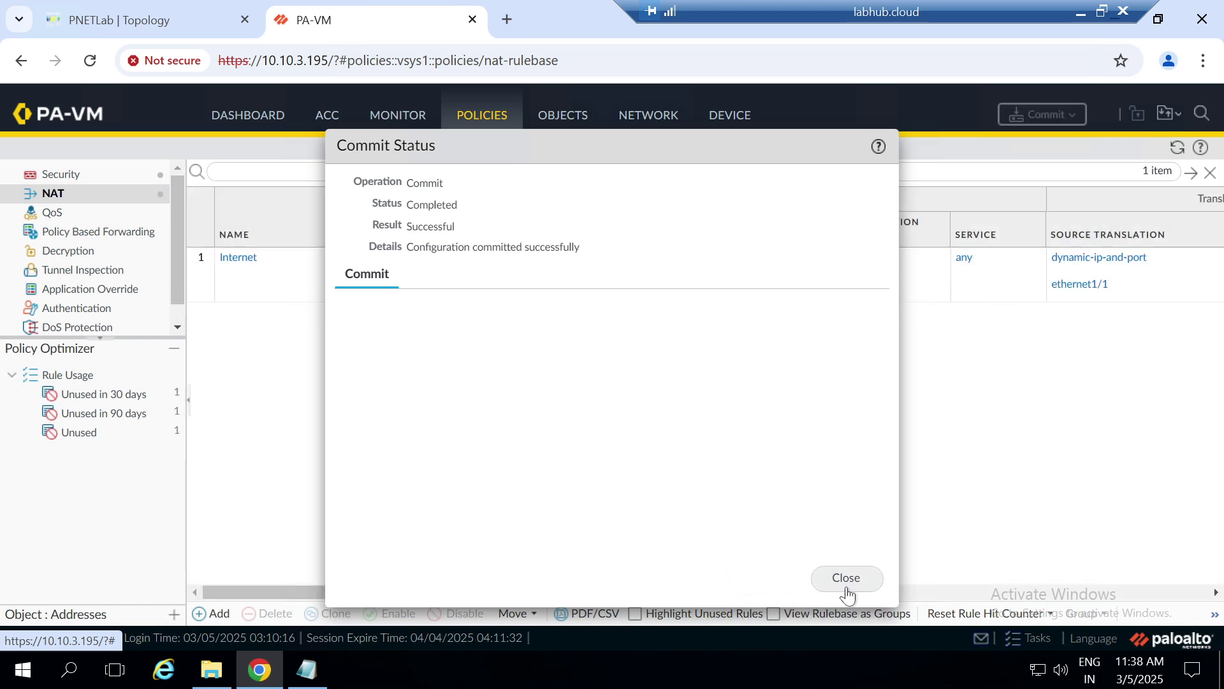
pyautogui.click(847, 581)
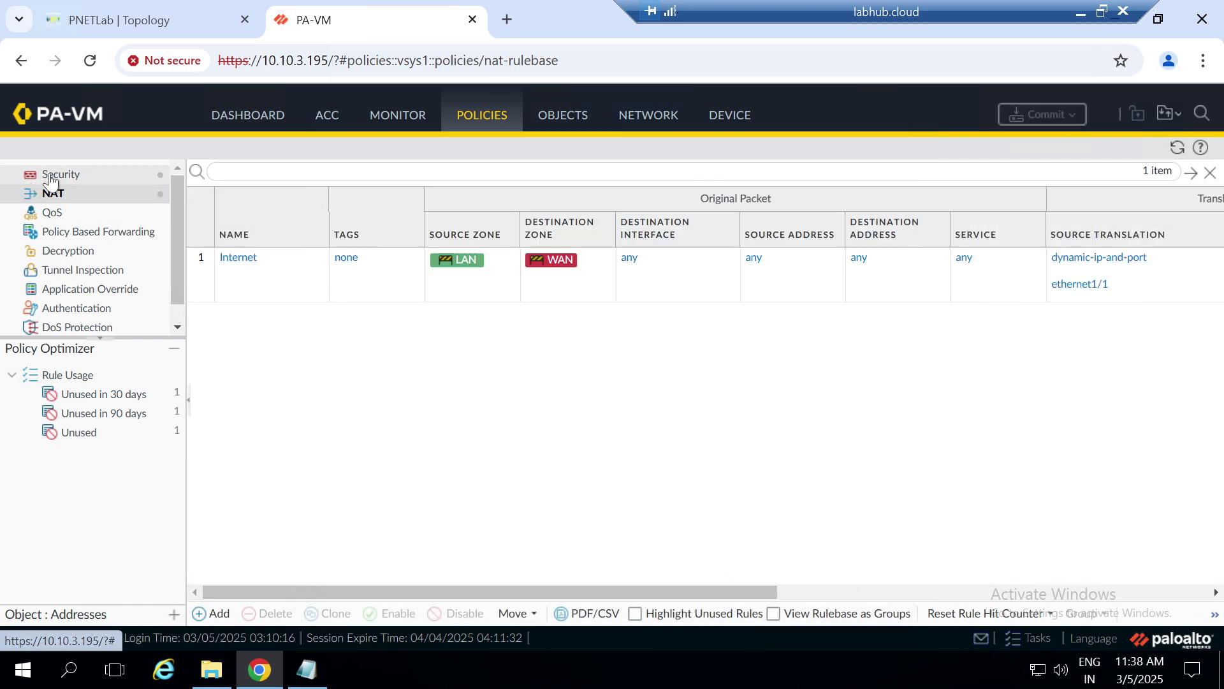
# Add a Security policy rule named LAN_TO_WAN, keeping the universal rule type and tagging it with LAN and WAN
pyautogui.click(48, 178)
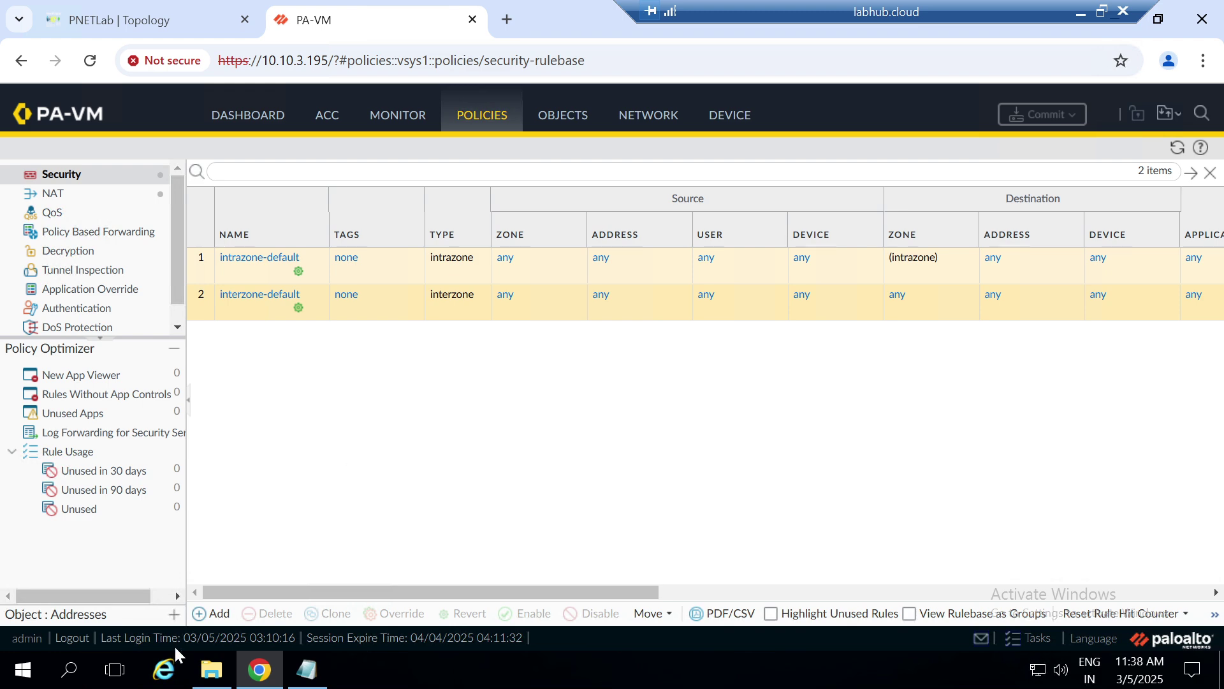
pyautogui.click(199, 614)
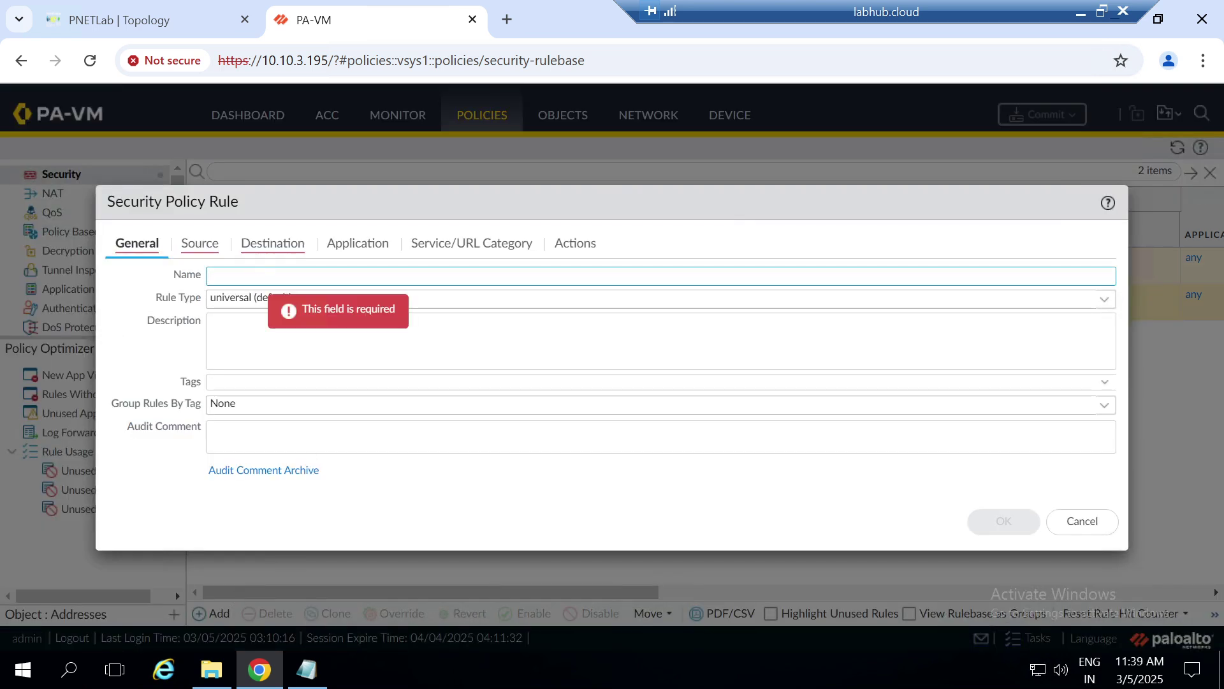
pyautogui.write('LAN_T)')
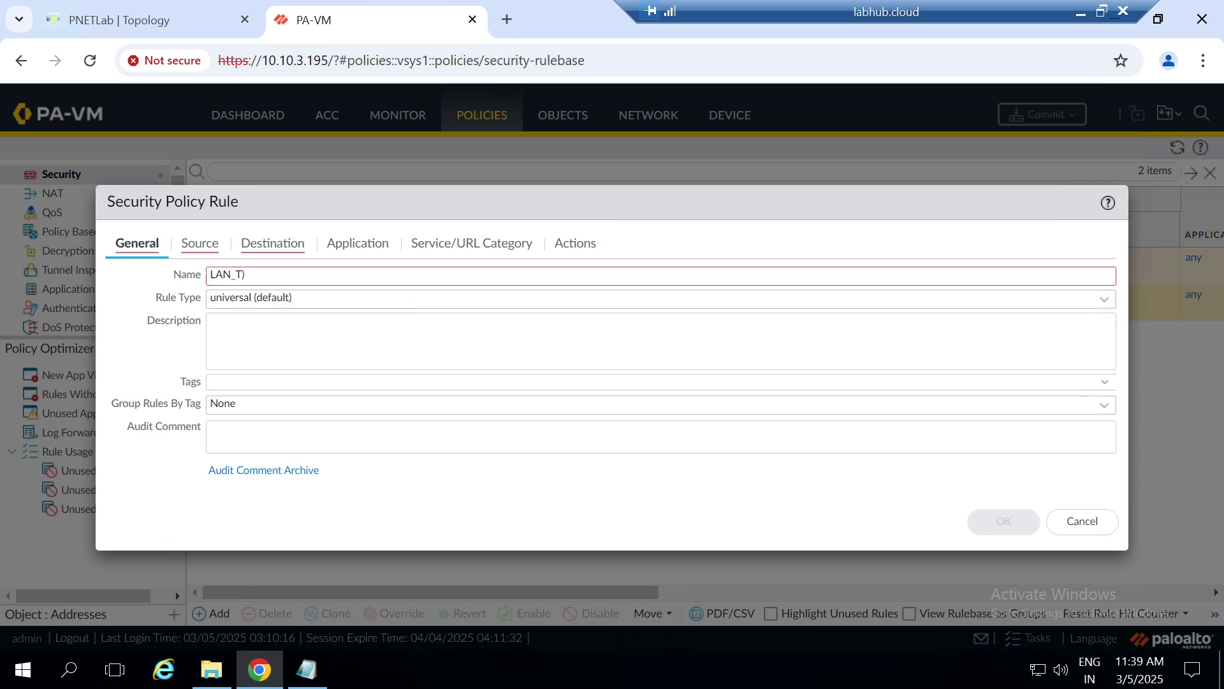
pyautogui.press('BackSpace')
pyautogui.write('O')
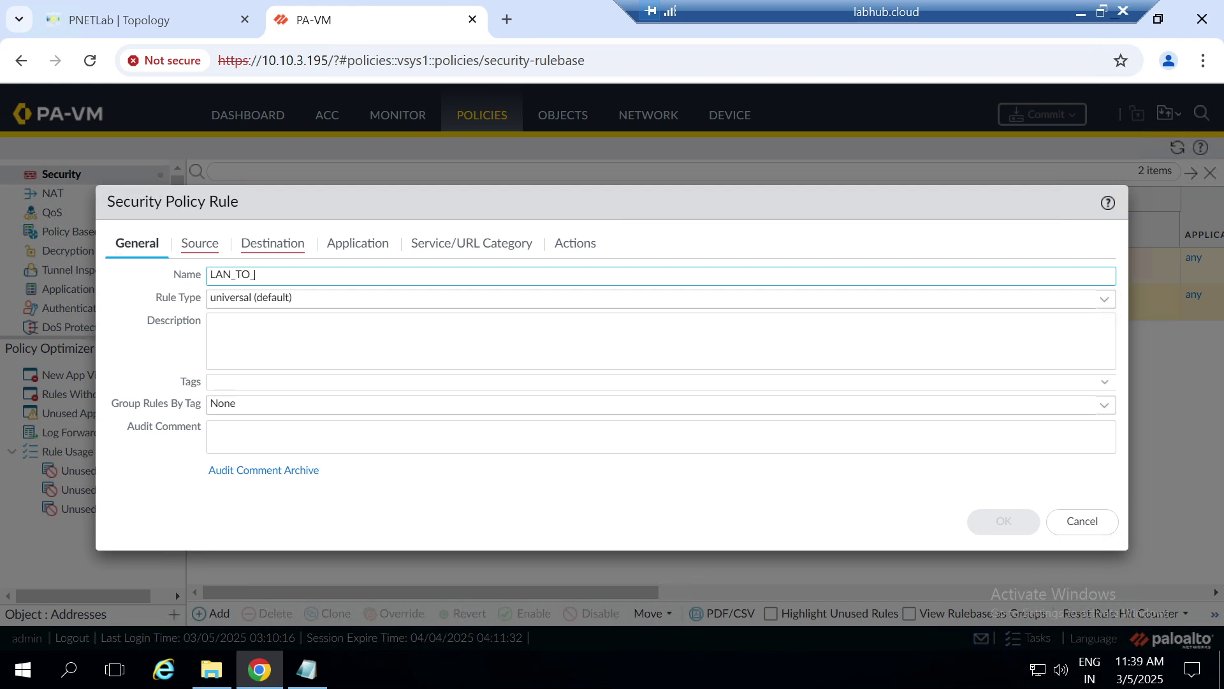
pyautogui.write('_WAN')
pyautogui.click(1106, 387)
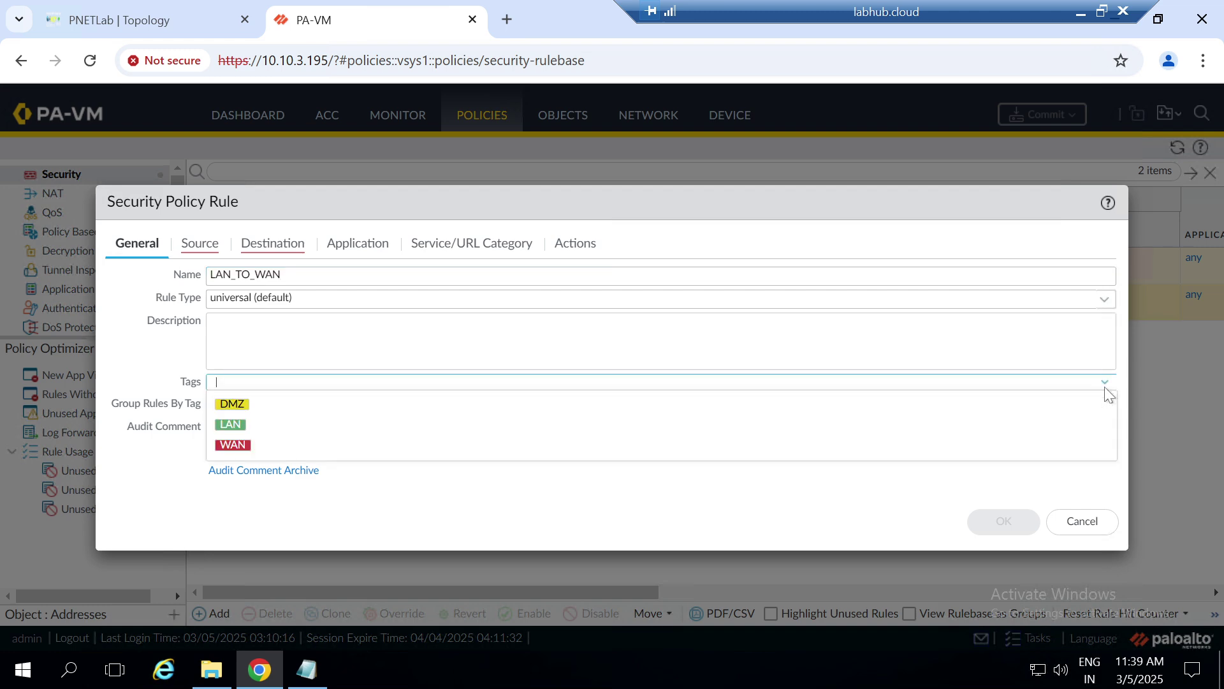
pyautogui.click(250, 427)
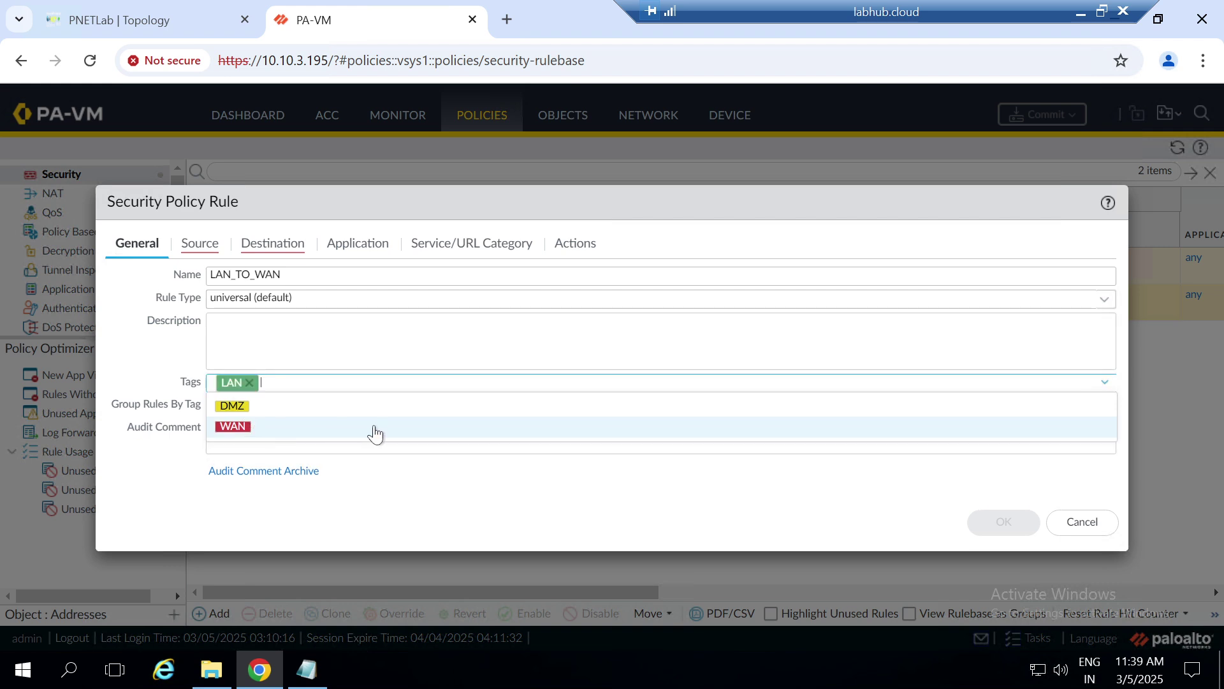
pyautogui.click(234, 428)
pyautogui.click(300, 427)
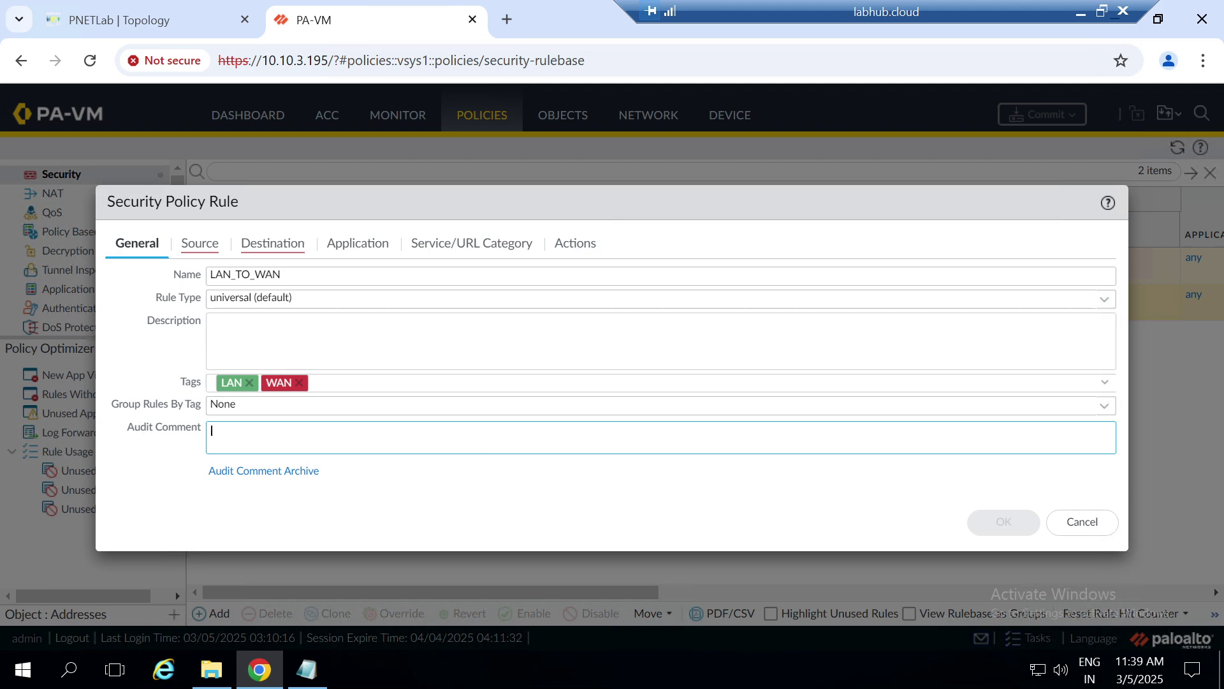
# Set the LAN_TO_WAN rule's source zone to LAN and its destination zone to WAN
pyautogui.click(194, 247)
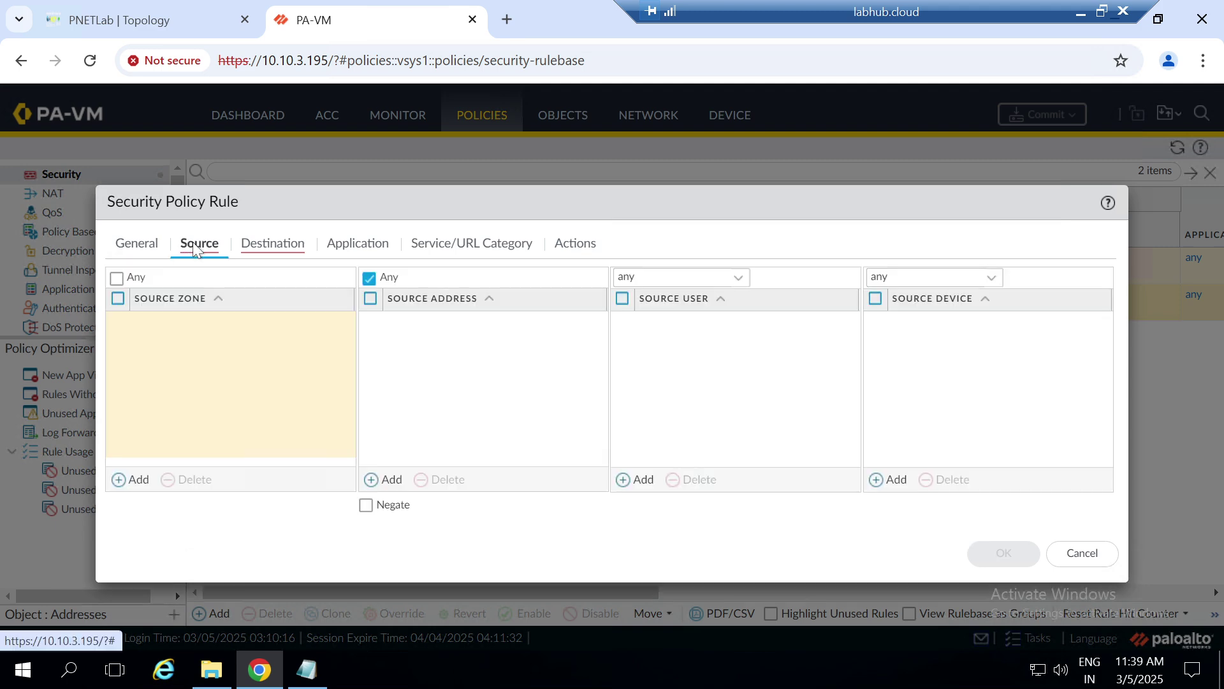
pyautogui.click(120, 479)
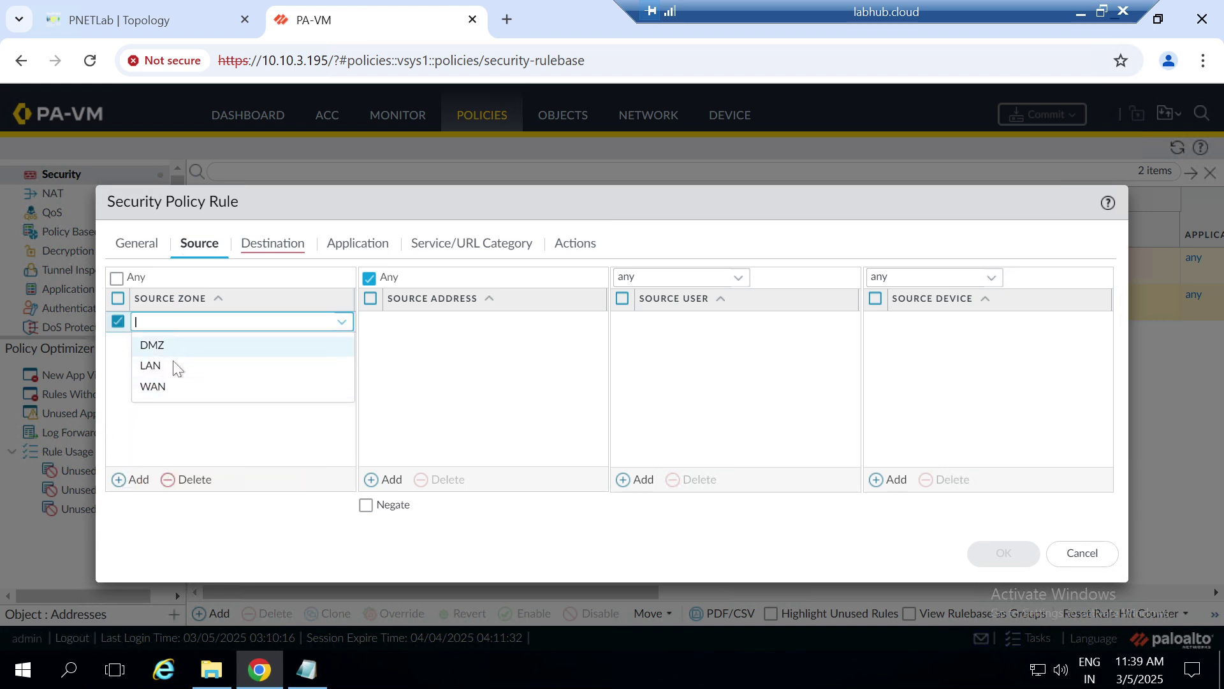
pyautogui.click(167, 366)
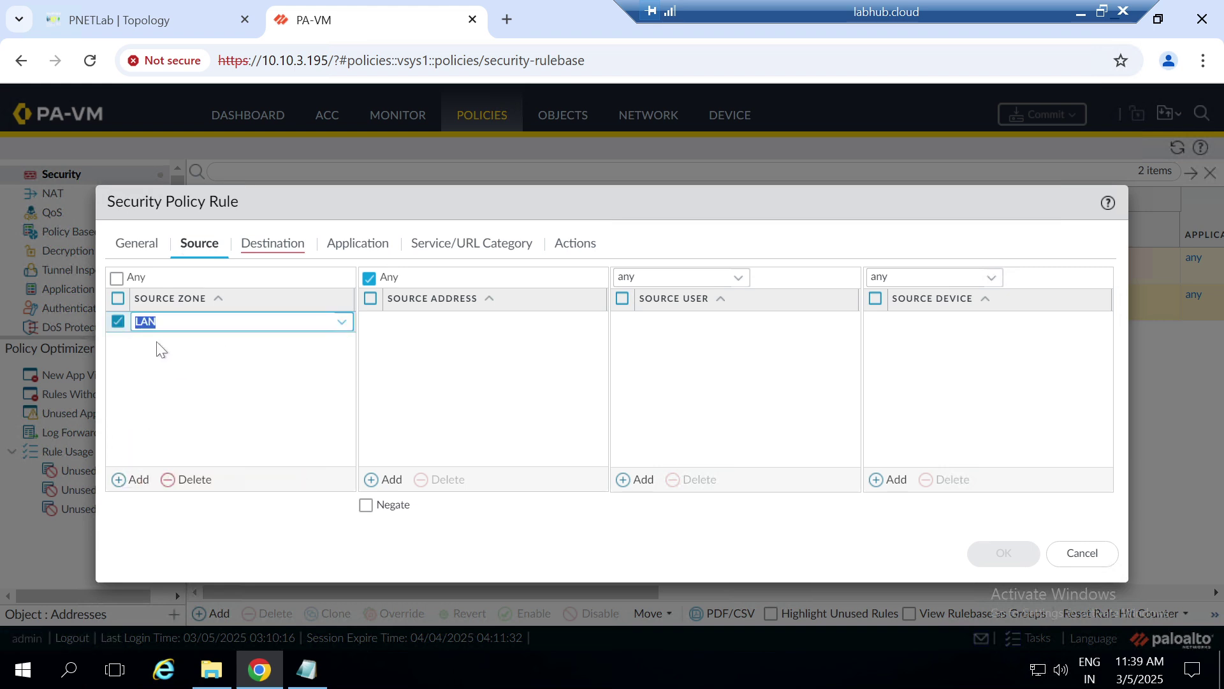
pyautogui.click(297, 254)
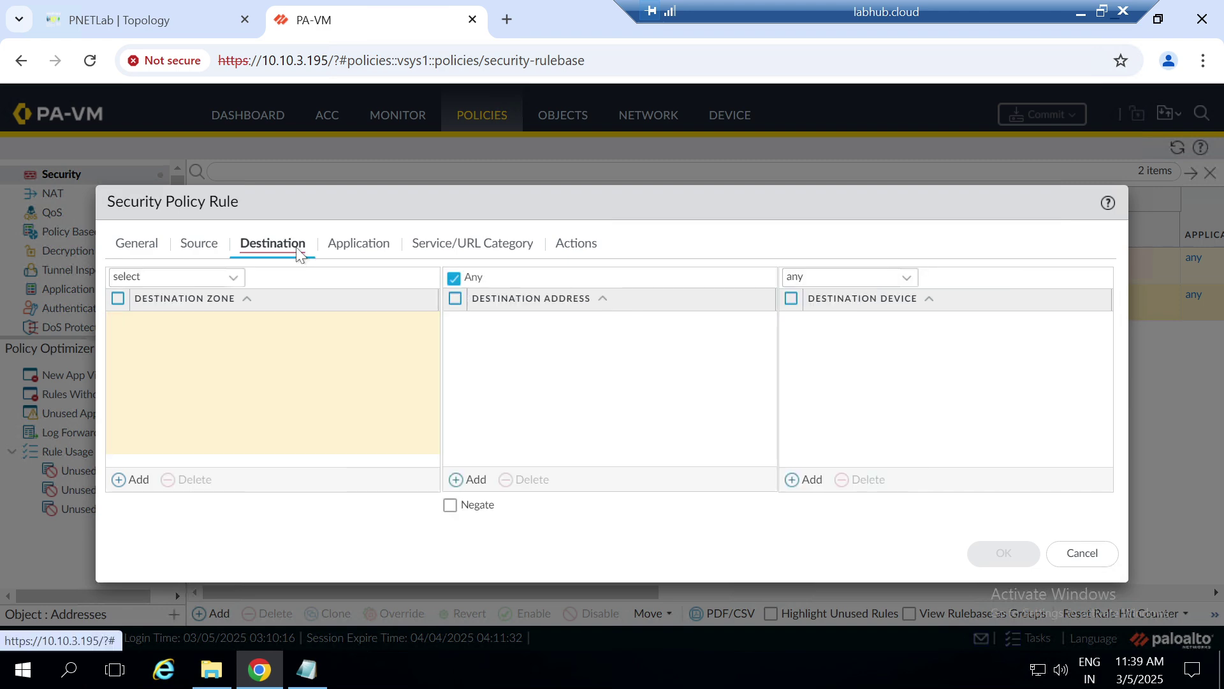
pyautogui.click(119, 481)
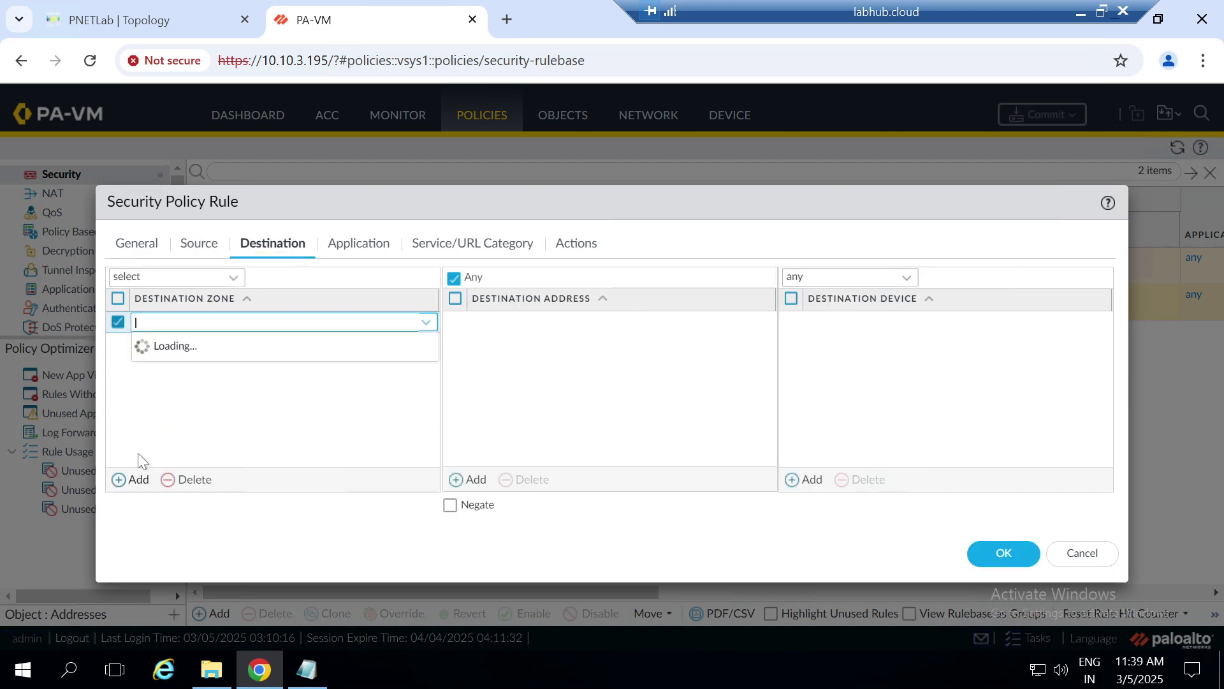
pyautogui.click(162, 387)
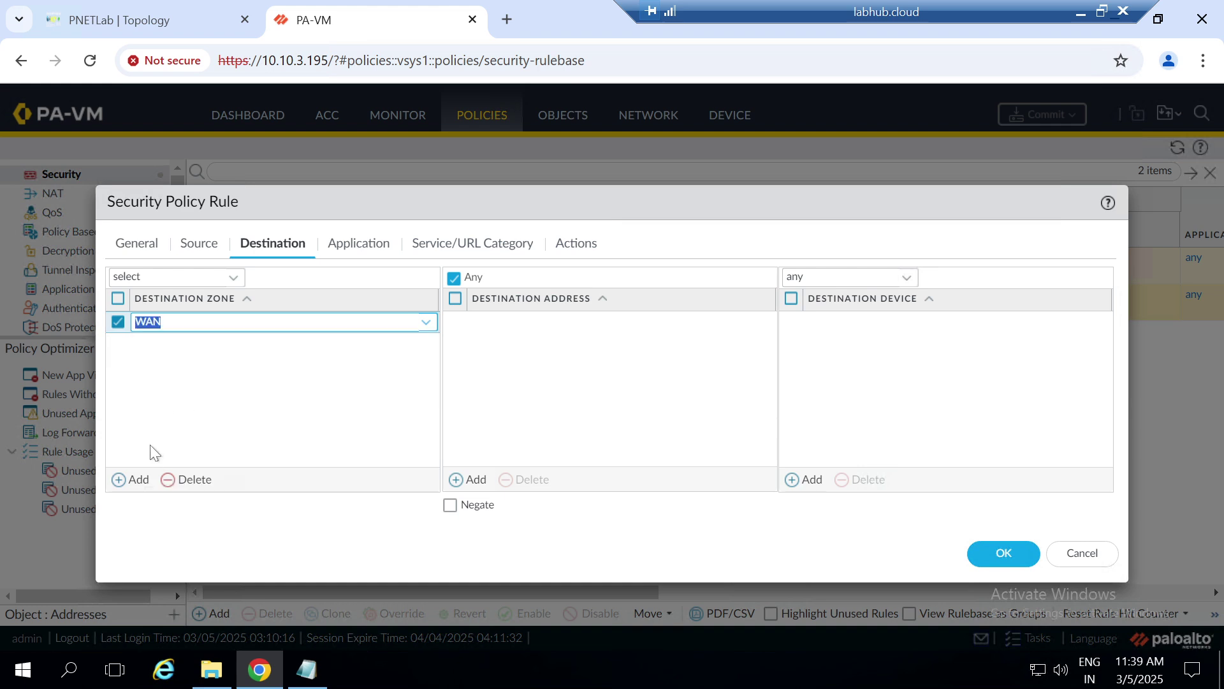
# Save the LAN_TO_WAN rule with any application, application-default service and the Allow action, and commit all changes
pyautogui.click(367, 245)
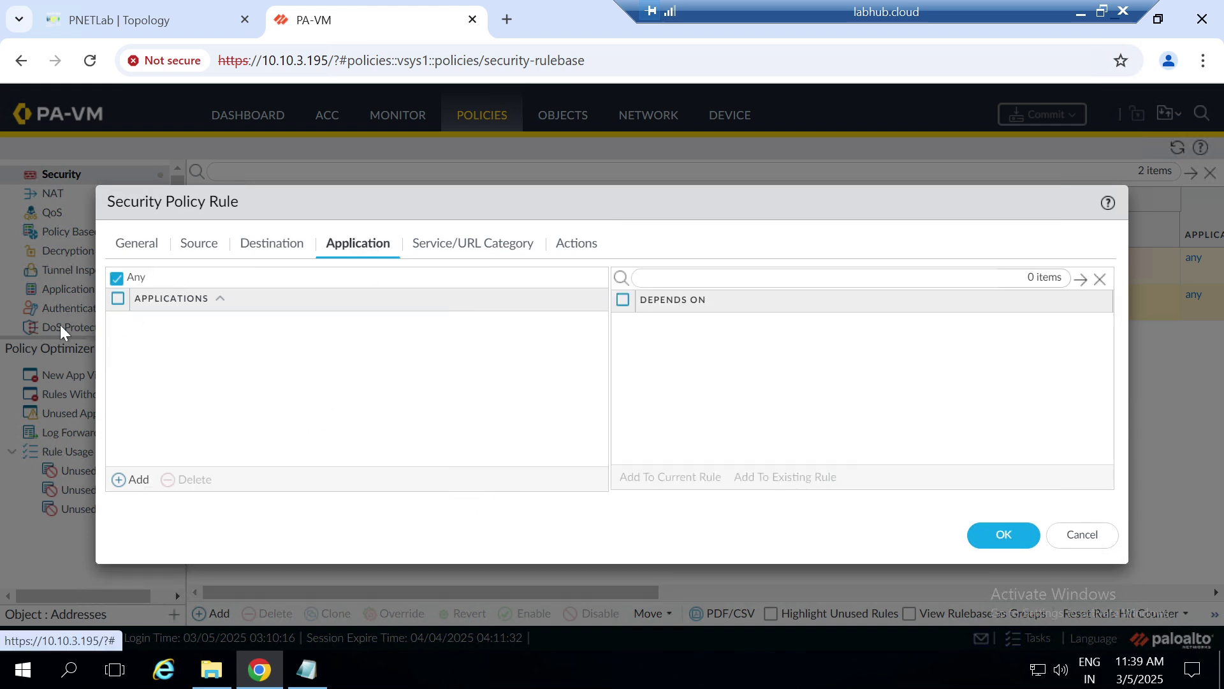
pyautogui.click(454, 245)
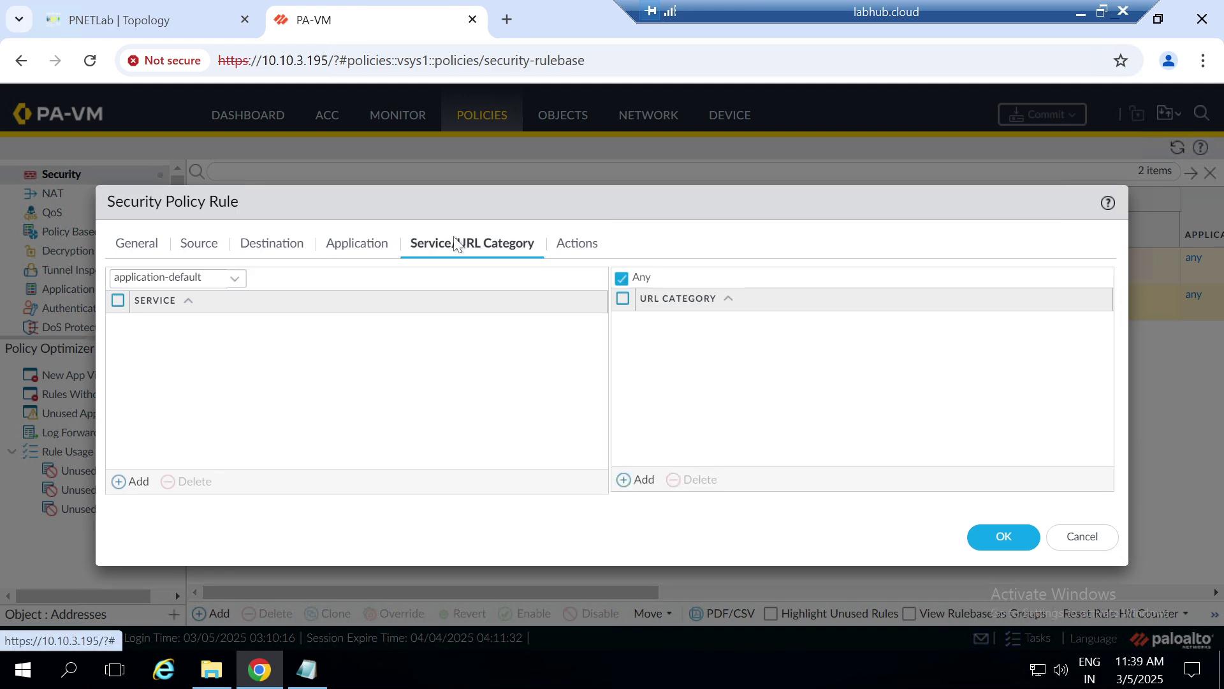
pyautogui.click(574, 247)
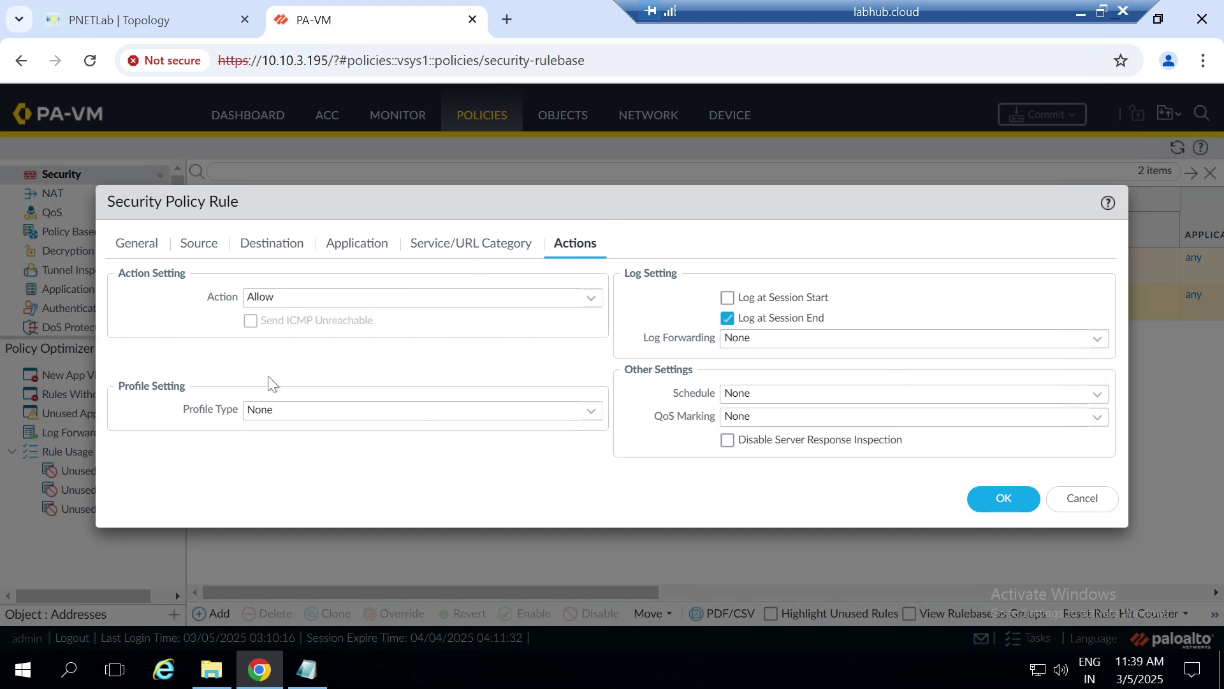
pyautogui.click(1004, 499)
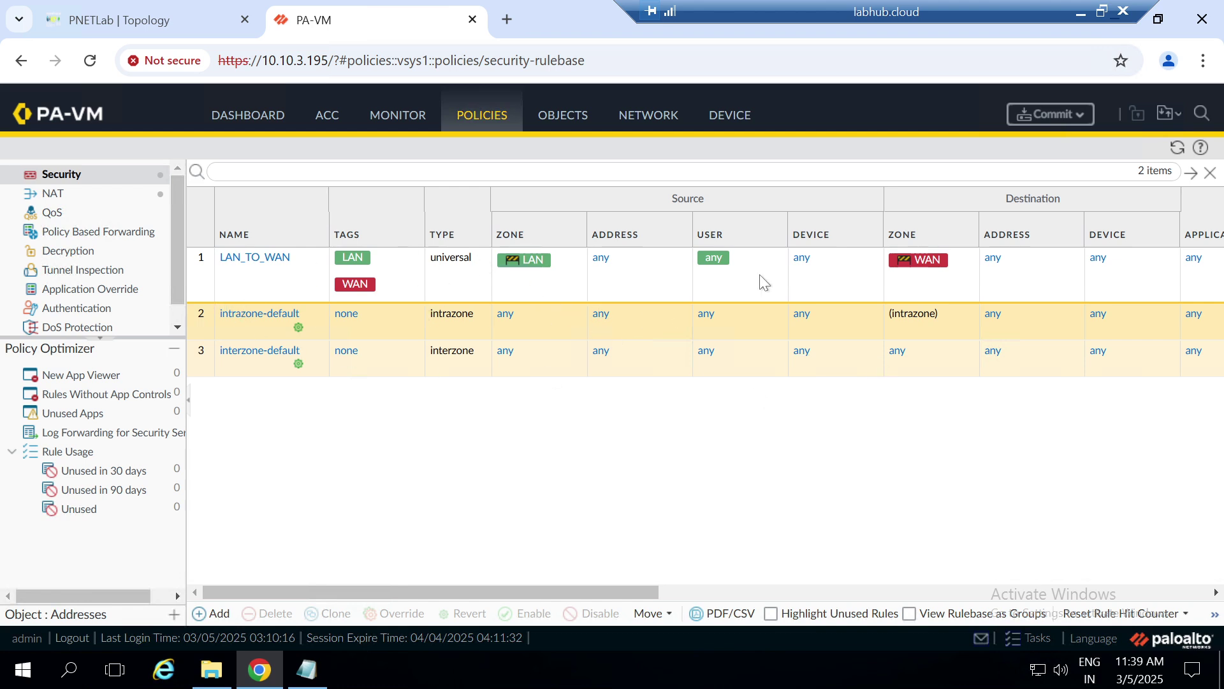
pyautogui.click(1084, 116)
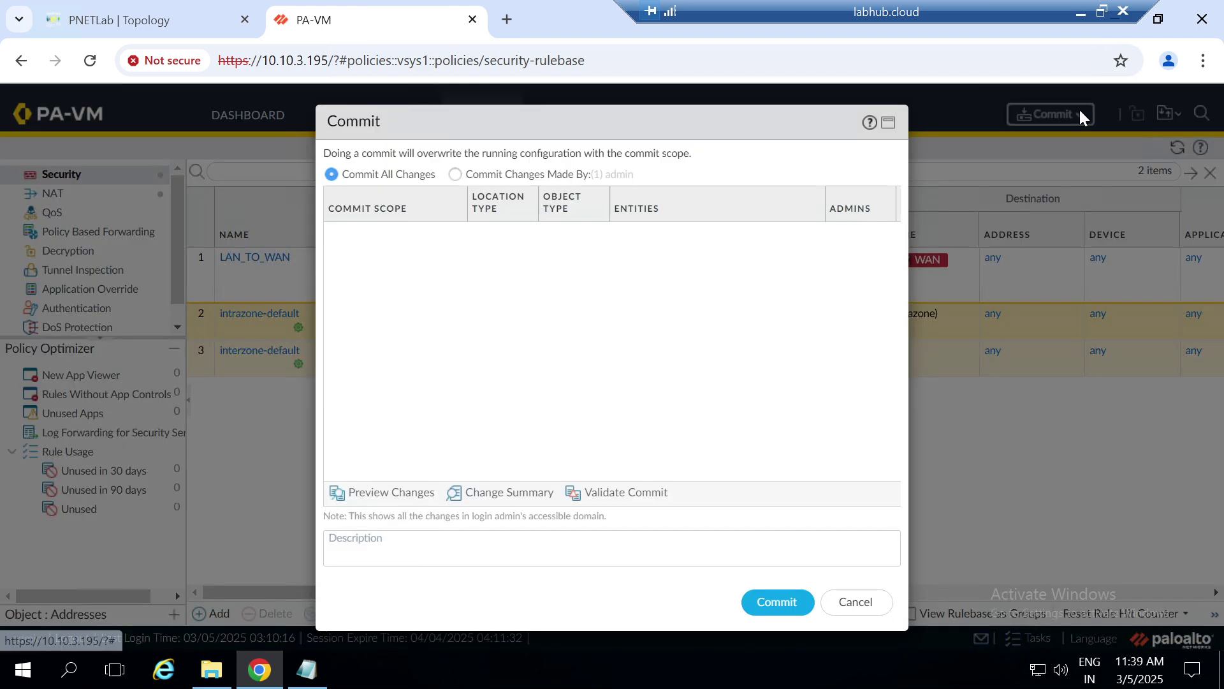
pyautogui.click(783, 605)
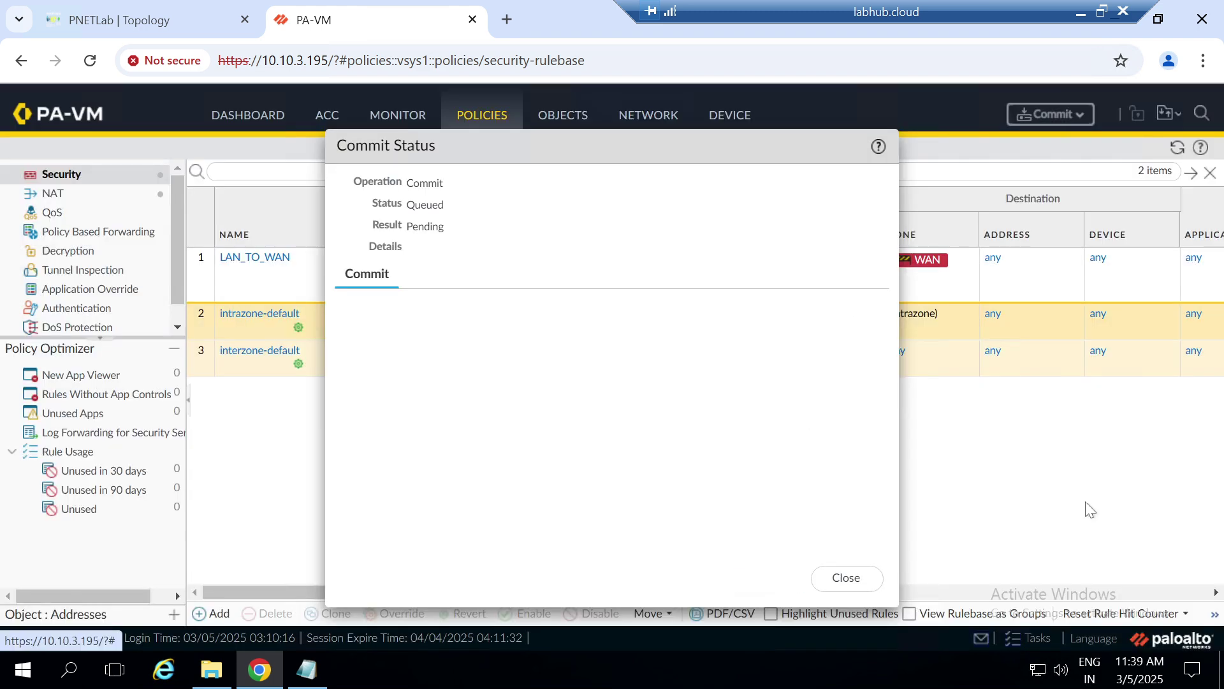
# Switch to the PNETLab topology, open LAN_PC1's console, close its Settings window and start a local MobaXterm terminal
pyautogui.click(141, 19)
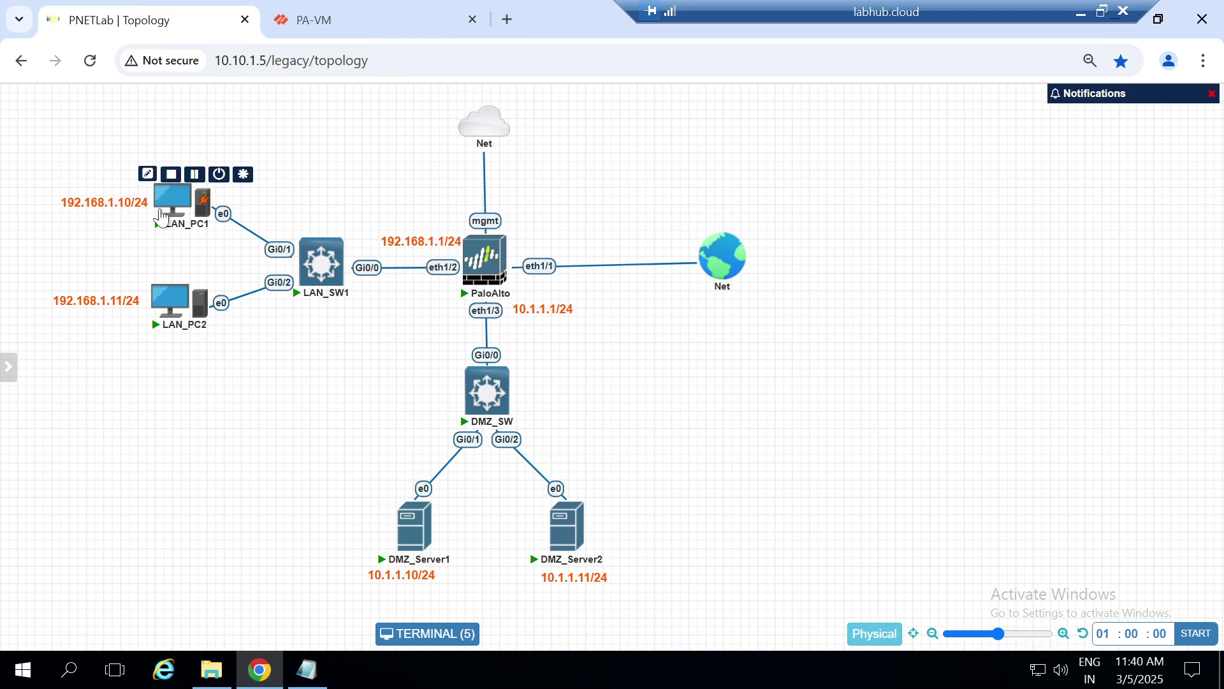
pyautogui.click(171, 201)
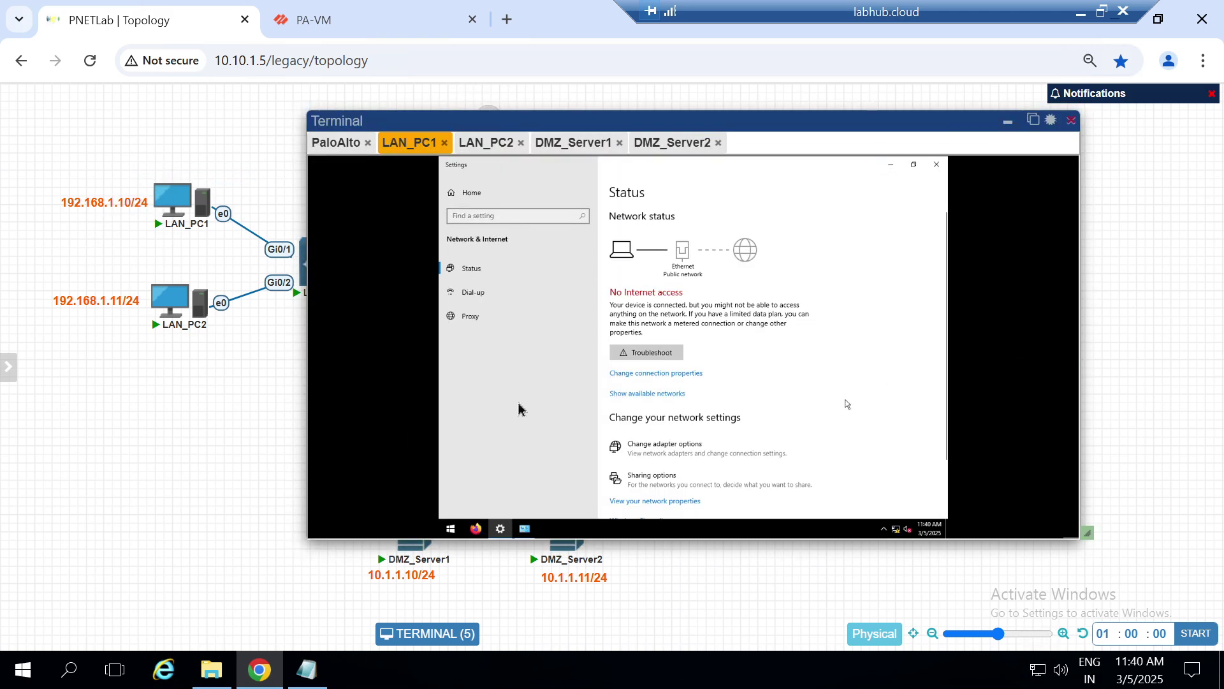
pyautogui.click(937, 165)
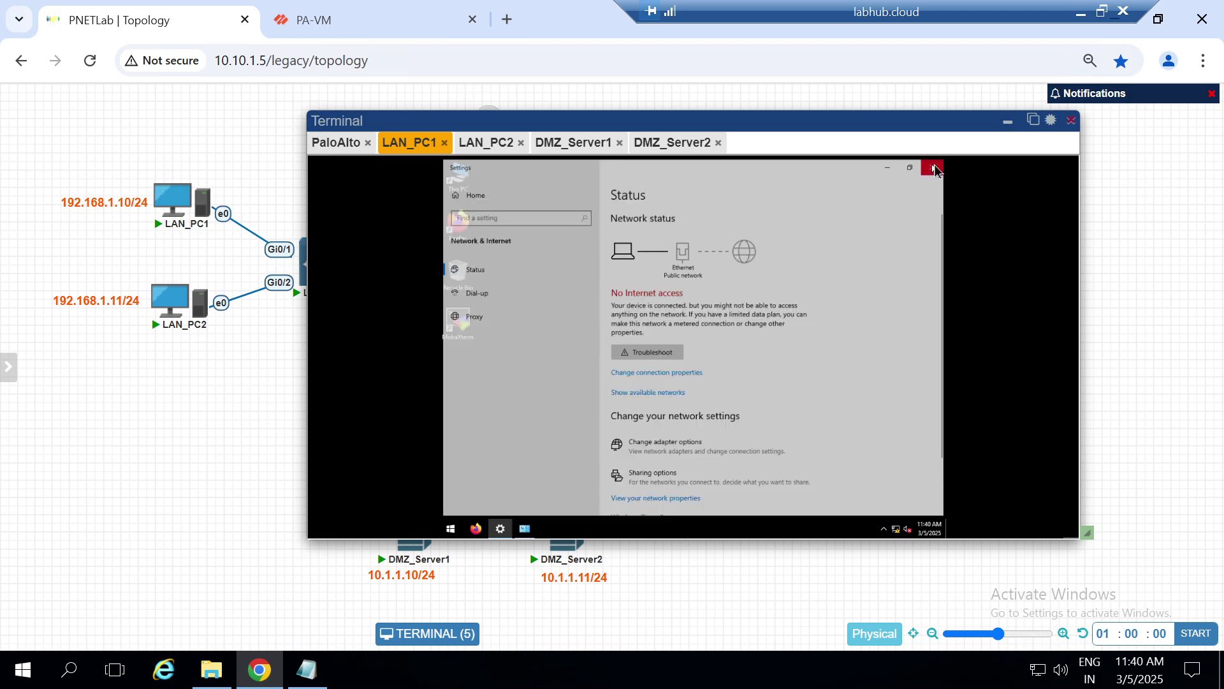
pyautogui.click(458, 324)
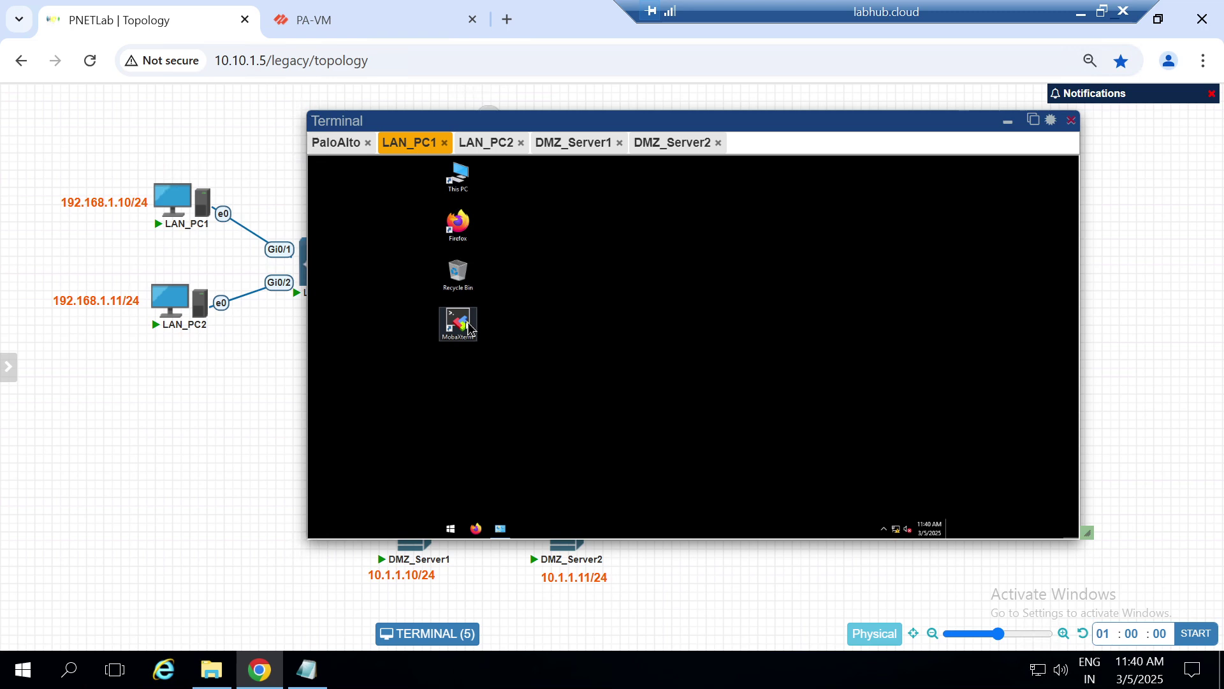
pyautogui.click(737, 369)
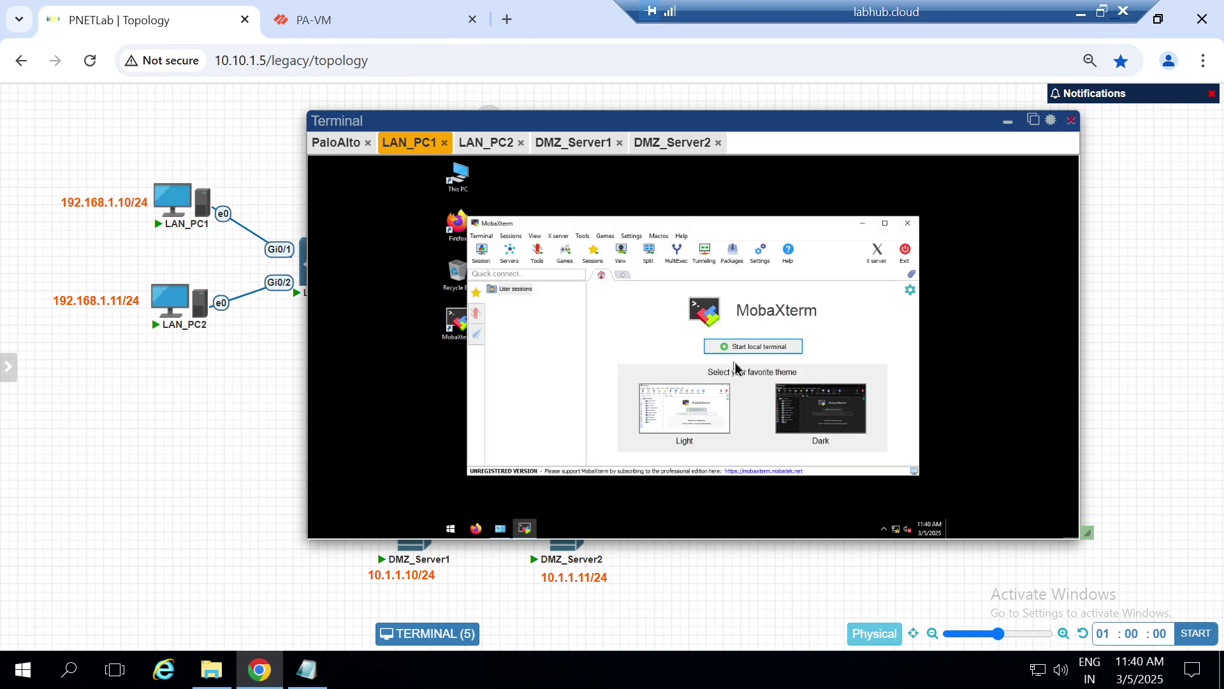
pyautogui.click(621, 275)
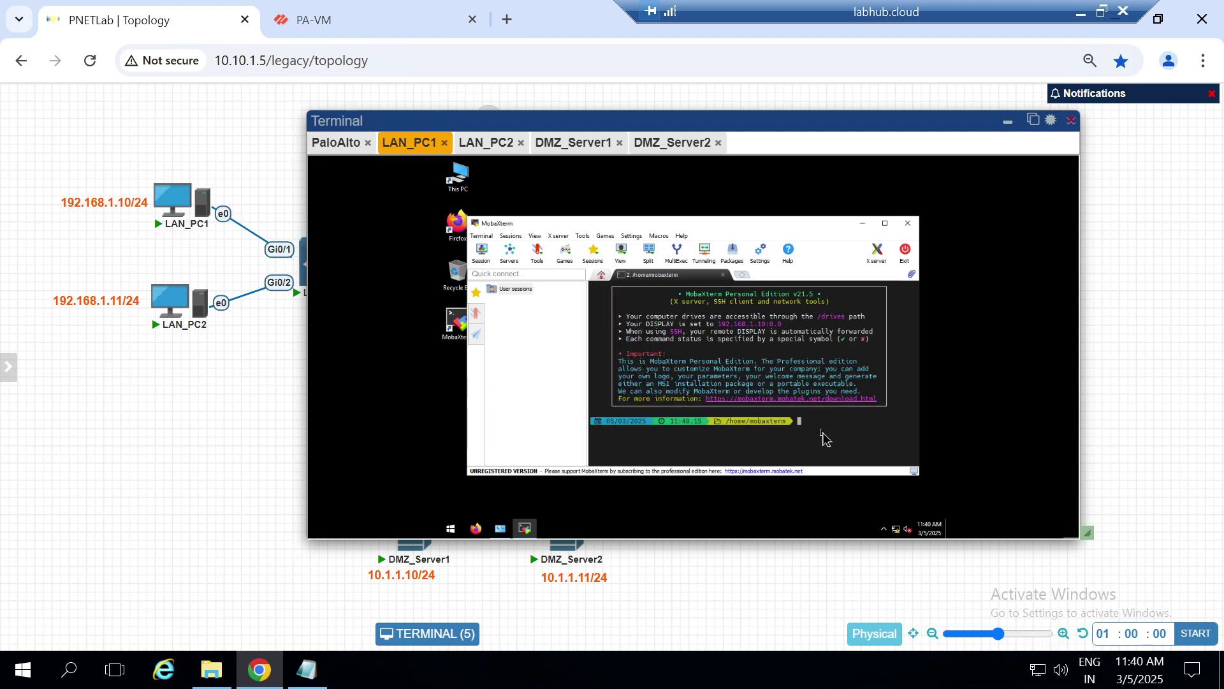
# Ping the firewall's LAN address 192.168.1.1 and the internet address 8.8.8.8 from LAN_PC1
pyautogui.write('ping 192.168.1.1')
pyautogui.press('Return')
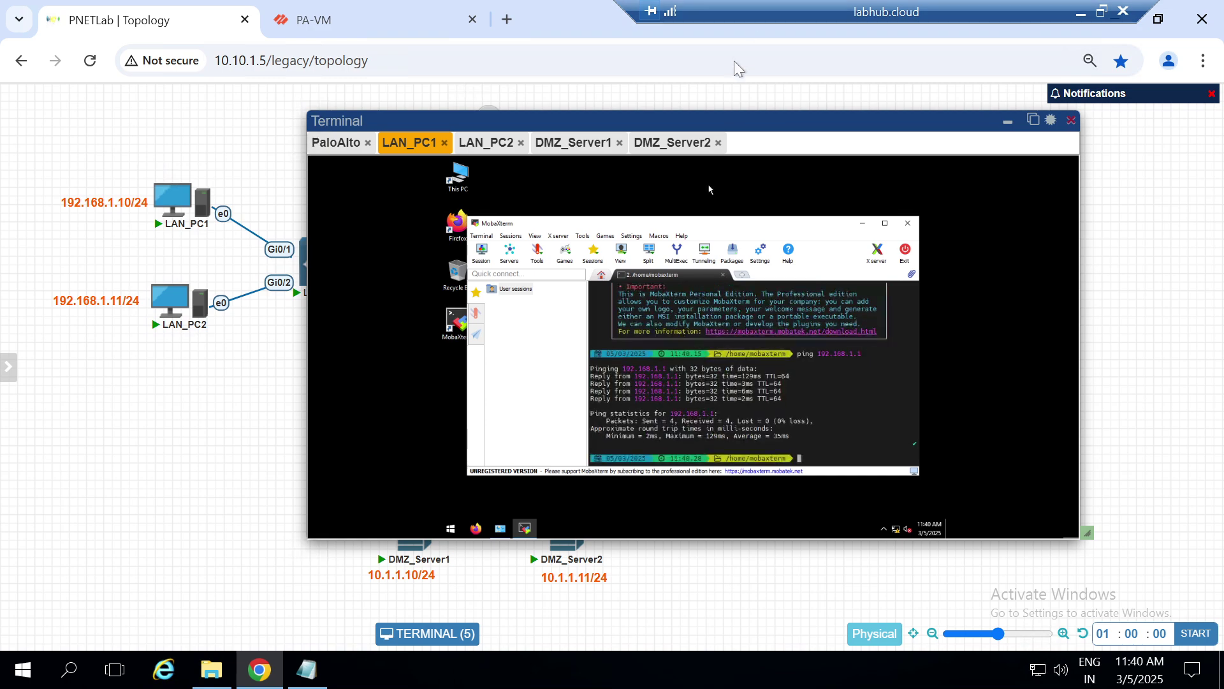
pyautogui.moveTo(651, 121); pyautogui.dragTo(710, 129)
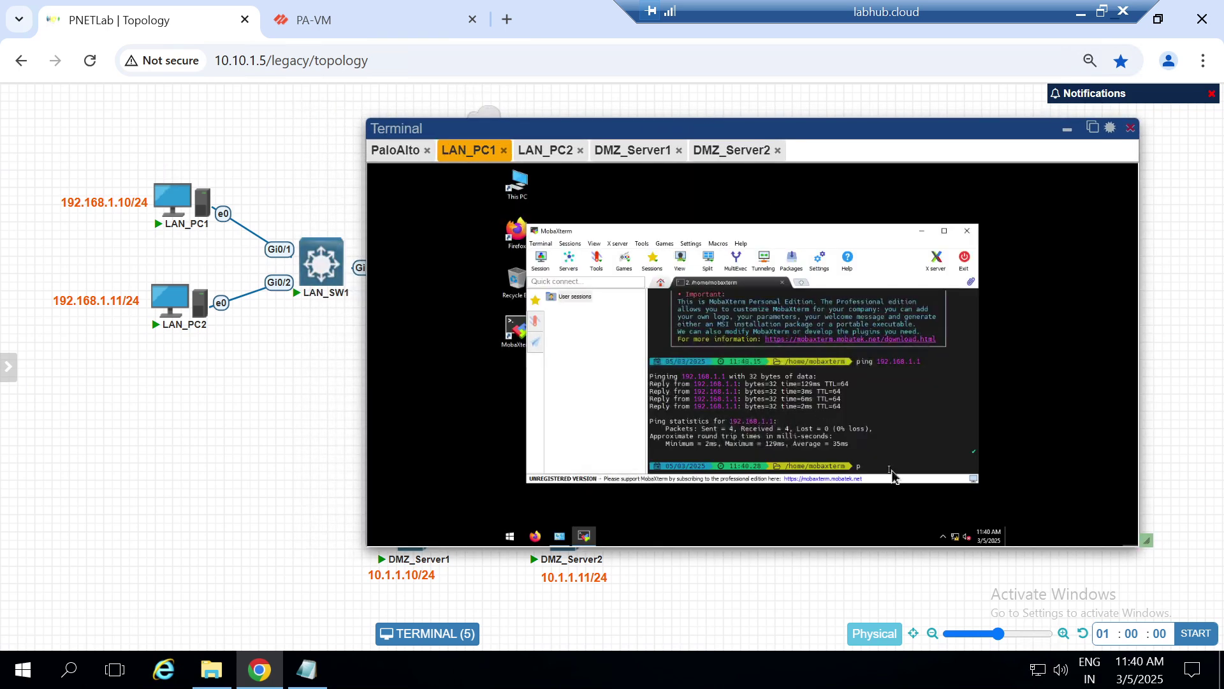
pyautogui.write('ing 8.8.8.8')
pyautogui.press('Return')
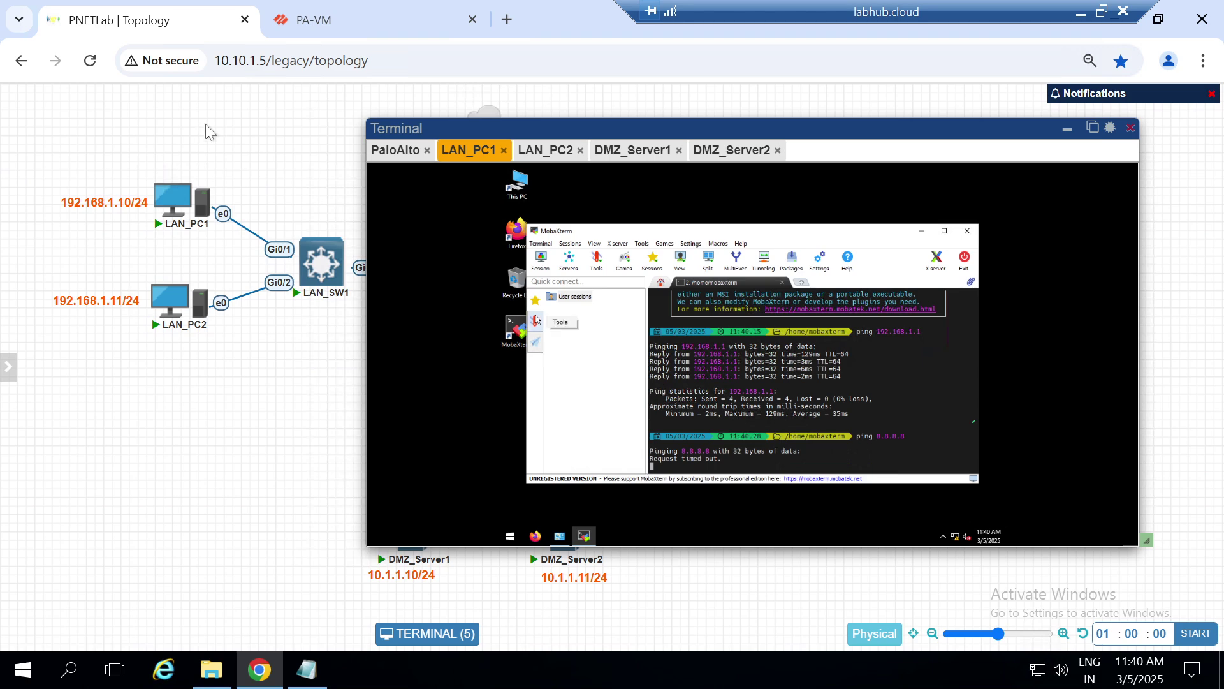
# Check the firewall's commit status in PA-VM and repeat the ping to 8.8.8.8 from LAN_PC1
pyautogui.click(330, 13)
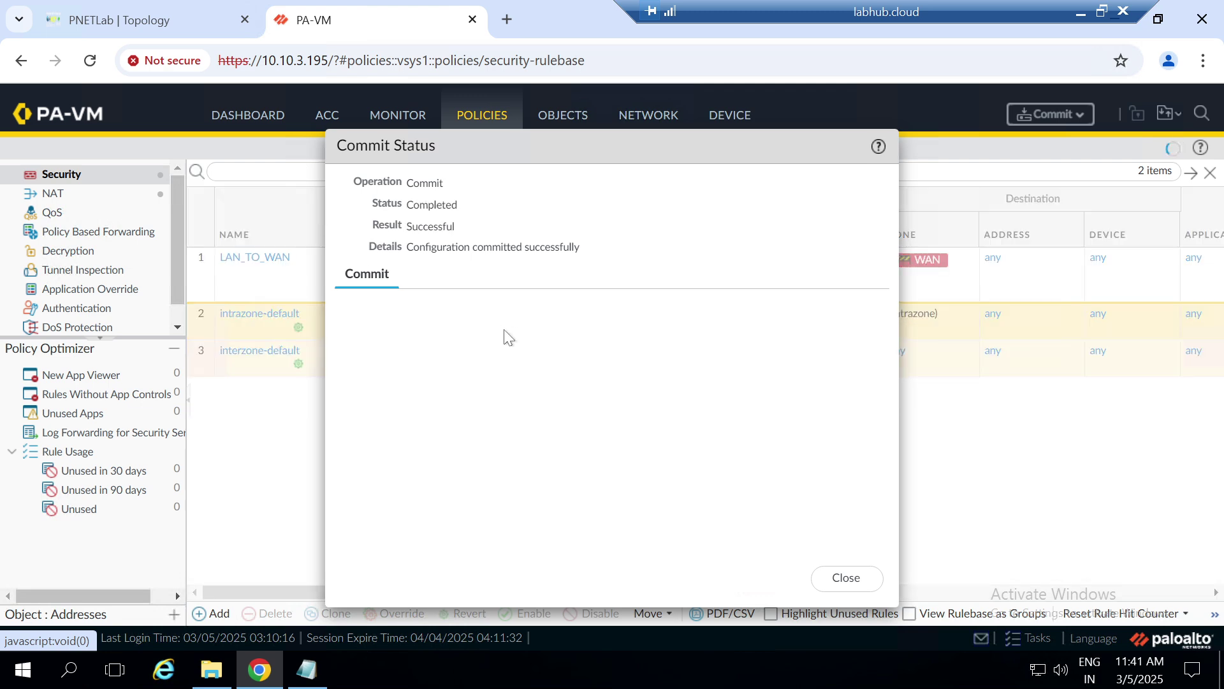
pyautogui.click(121, 13)
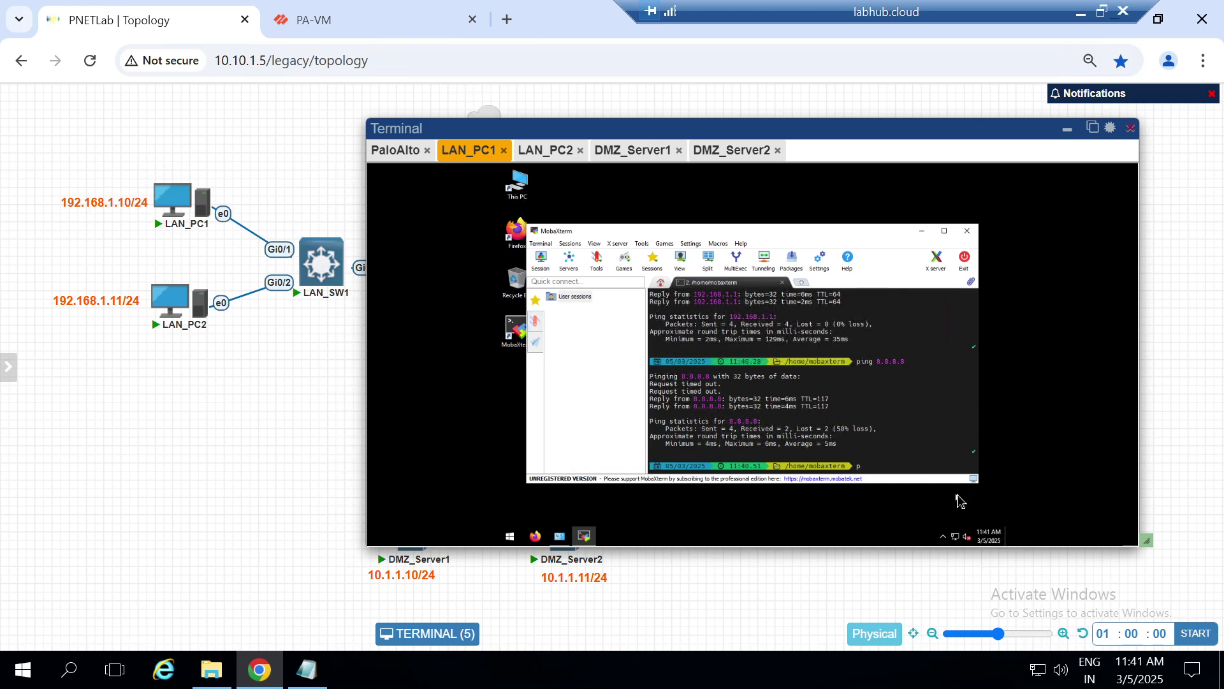
pyautogui.press('Up')
pyautogui.press('Return')
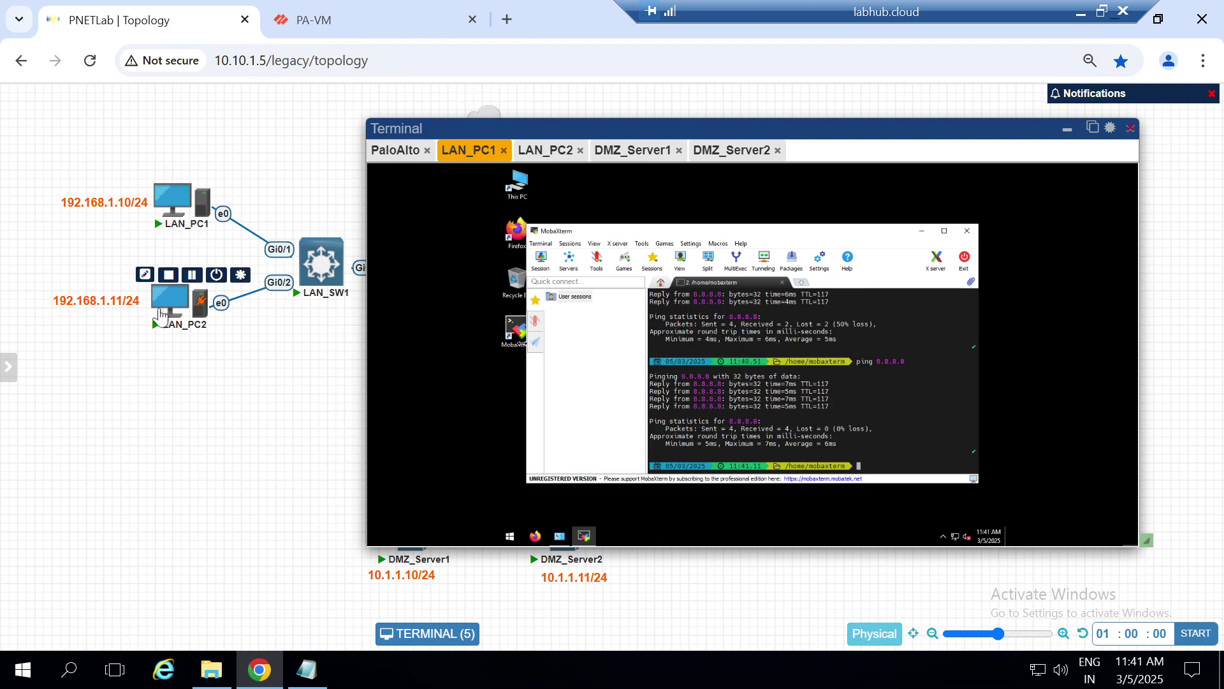
# Open LAN_PC2's console and load google.com in Firefox to test its internet access
pyautogui.click(174, 304)
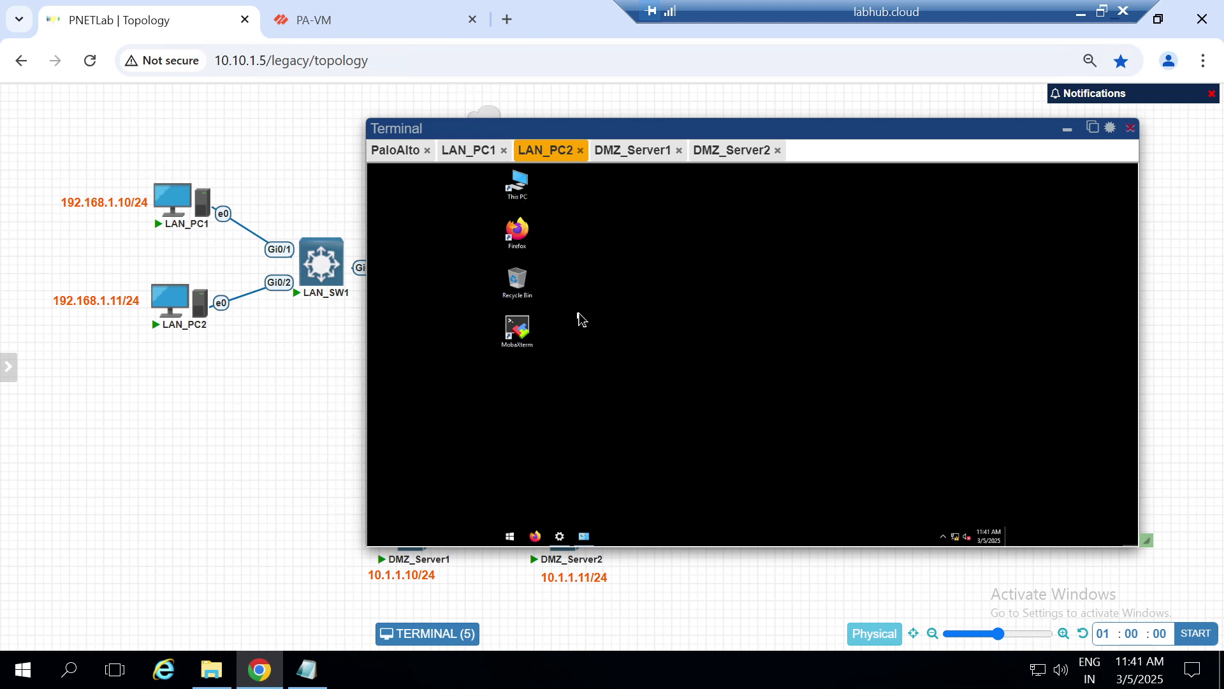
pyautogui.doubleClick(520, 234)
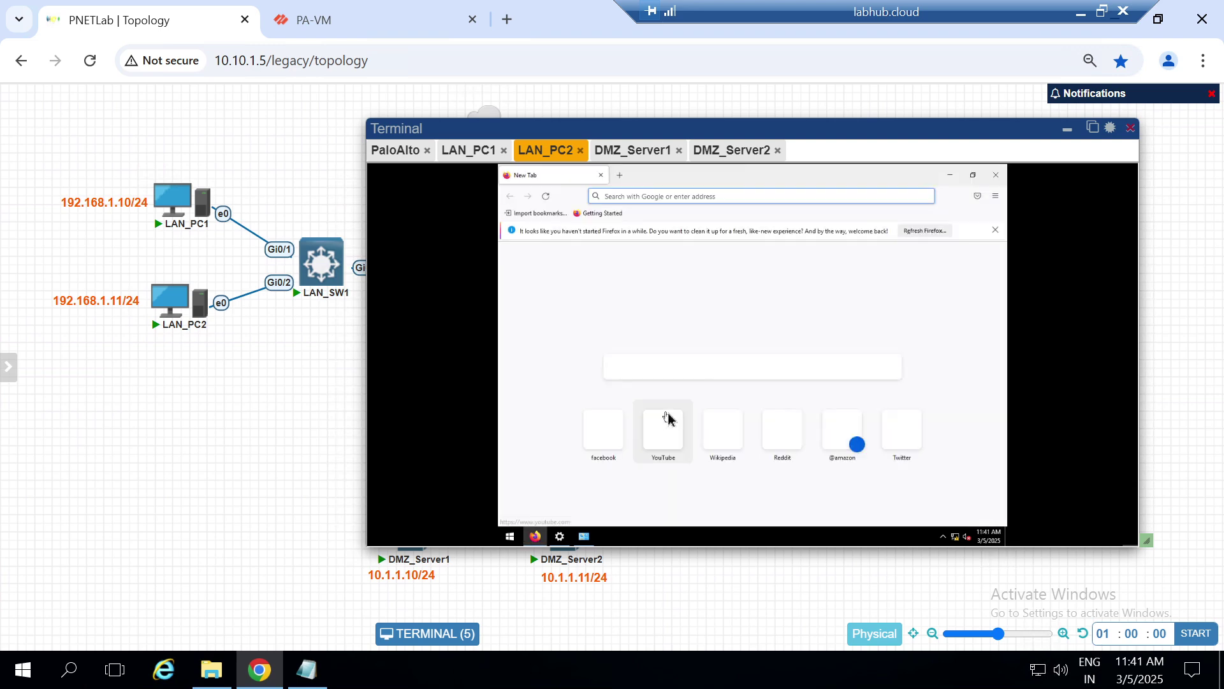
pyautogui.click(663, 370)
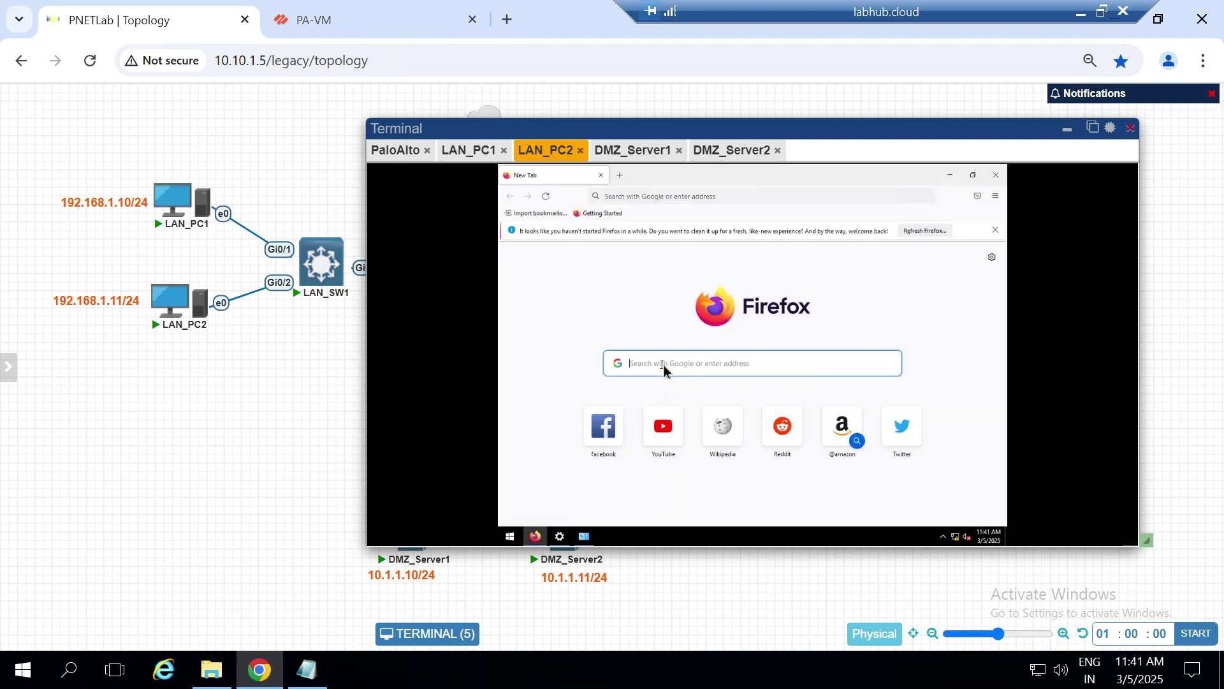
pyautogui.write('google.com/')
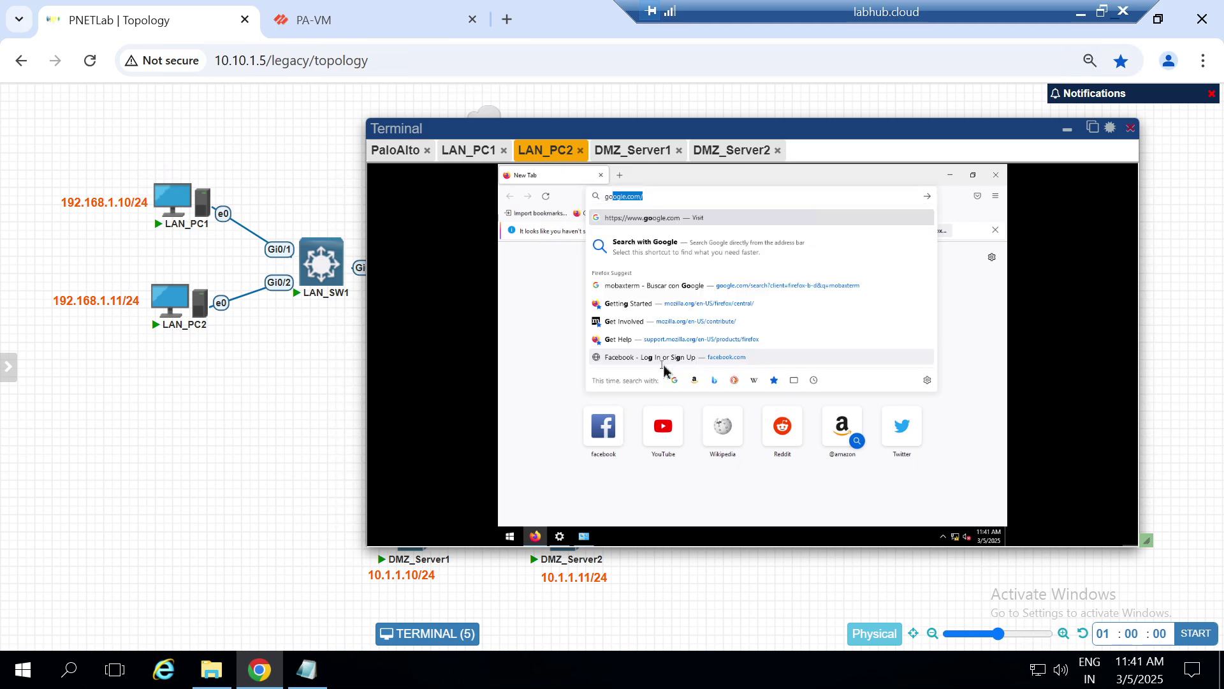
pyautogui.press('Return')
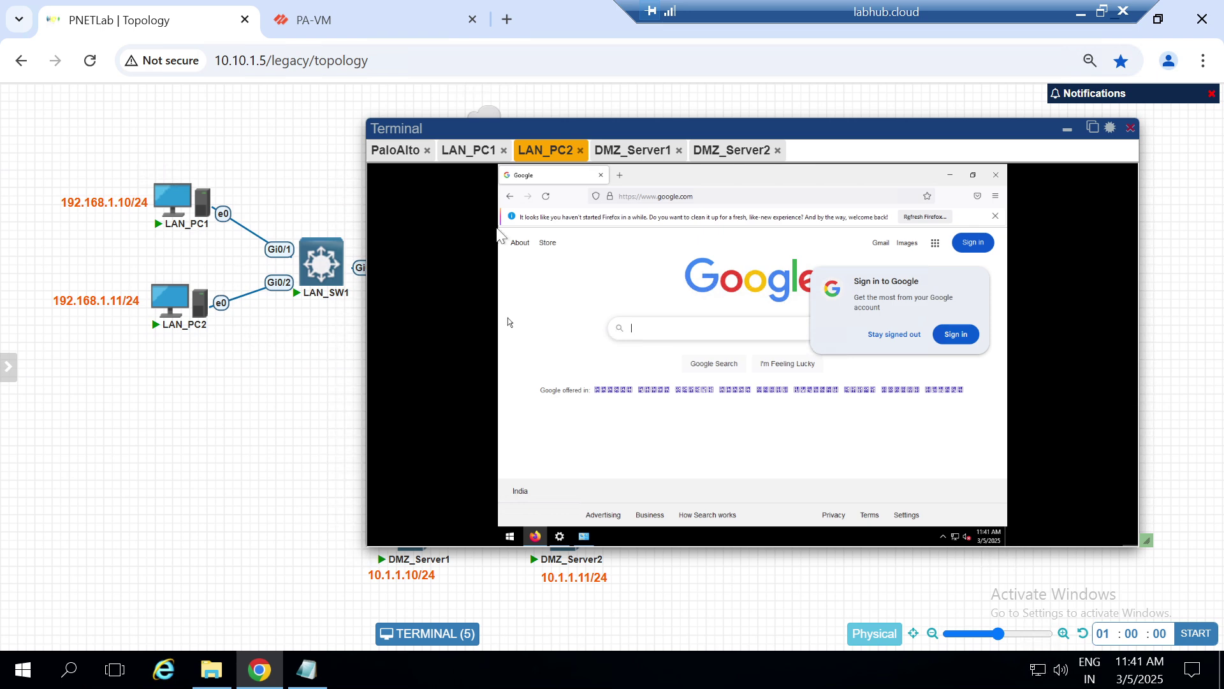
# Return to LAN_PC1's console and ping DMZ_Server1 at 10.1.1.10 from the MobaXterm terminal
pyautogui.click(473, 153)
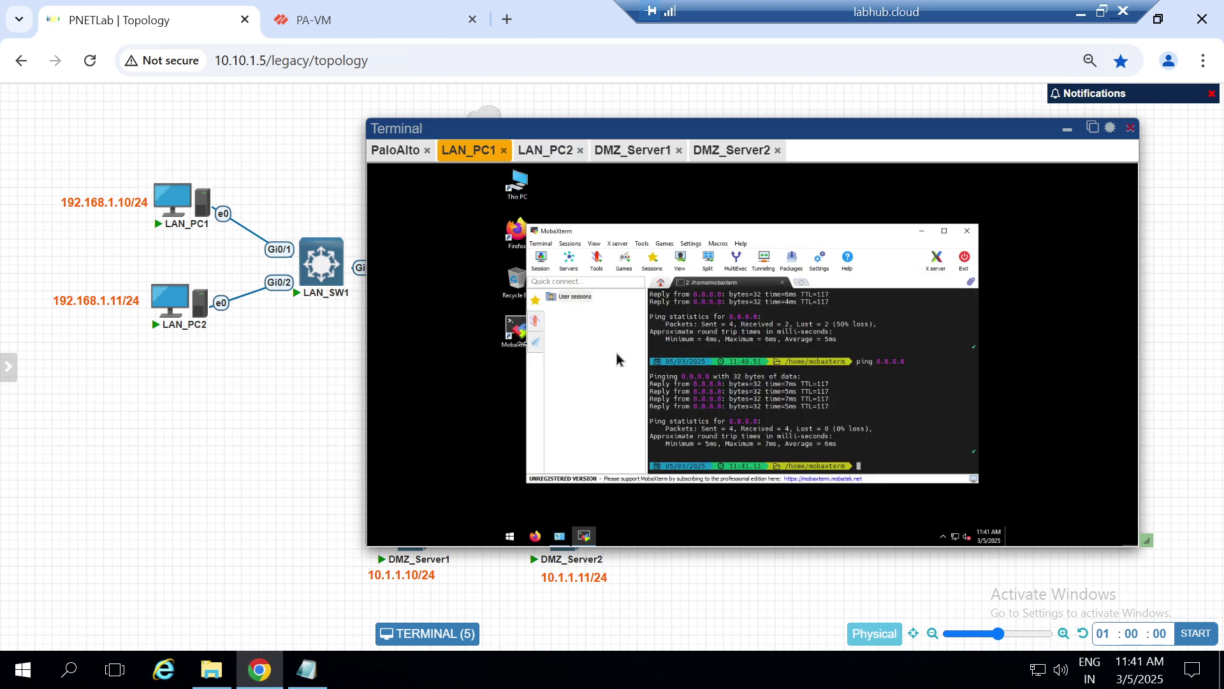
pyautogui.moveTo(638, 130)
pyautogui.mouseDown()
pyautogui.moveTo(776, 150)
pyautogui.moveTo(642, 123)
pyautogui.mouseUp()
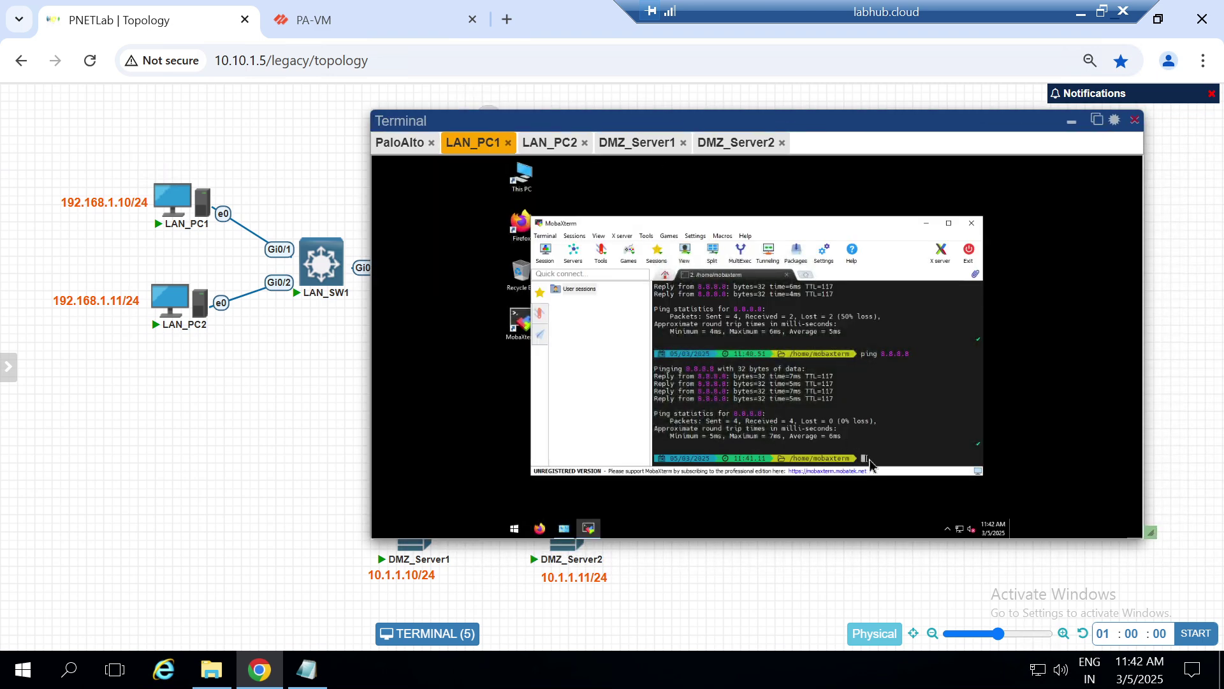
pyautogui.write('ping')
pyautogui.write(' 10')
pyautogui.write(',1,1')
pyautogui.press('BackSpace')
pyautogui.press('BackSpace')
pyautogui.press('BackSpace')
pyautogui.press('BackSpace')
pyautogui.write('.1.1.10')
pyautogui.press('Return')
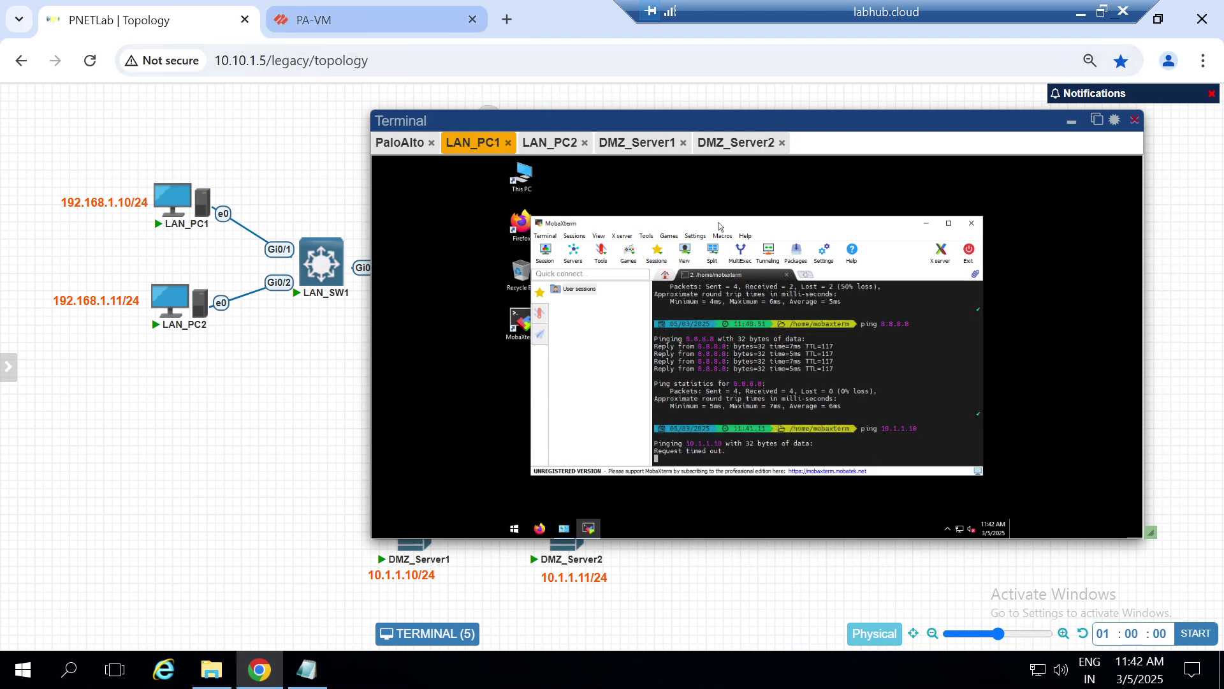
# Switch to PA-VM, dismiss the commit status and add a security policy rule named LAN_TO_DMZ with the tags LAN and DMZ
pyautogui.click(312, 20)
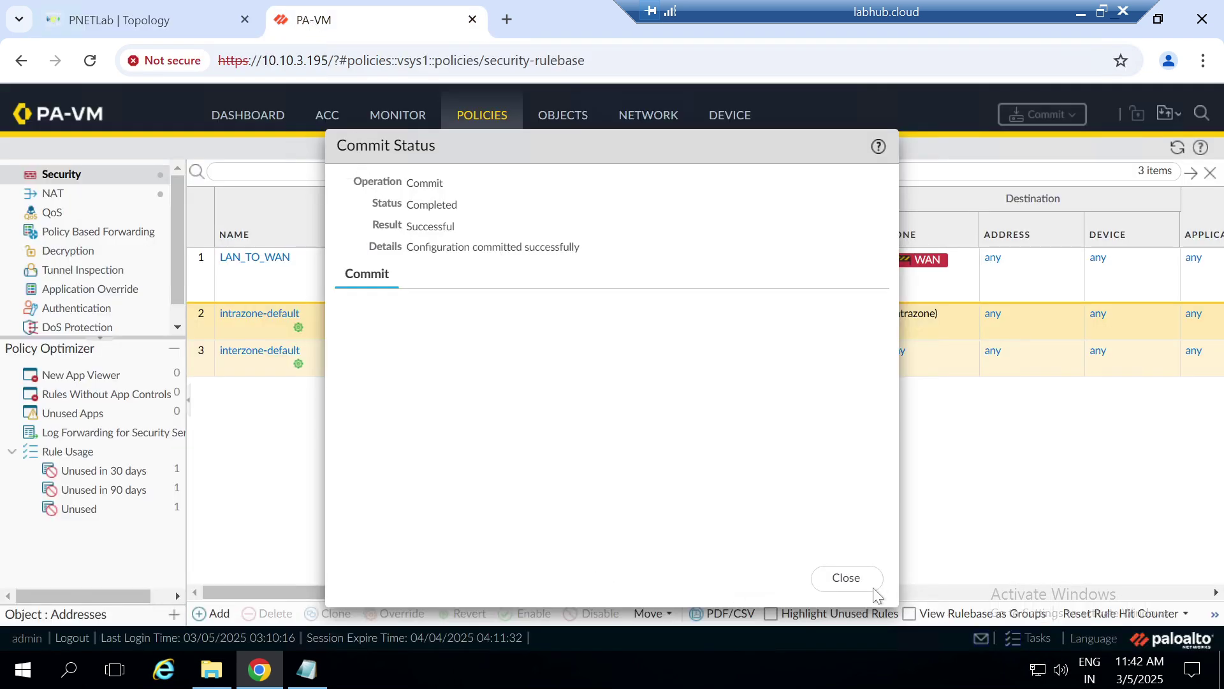
pyautogui.click(847, 577)
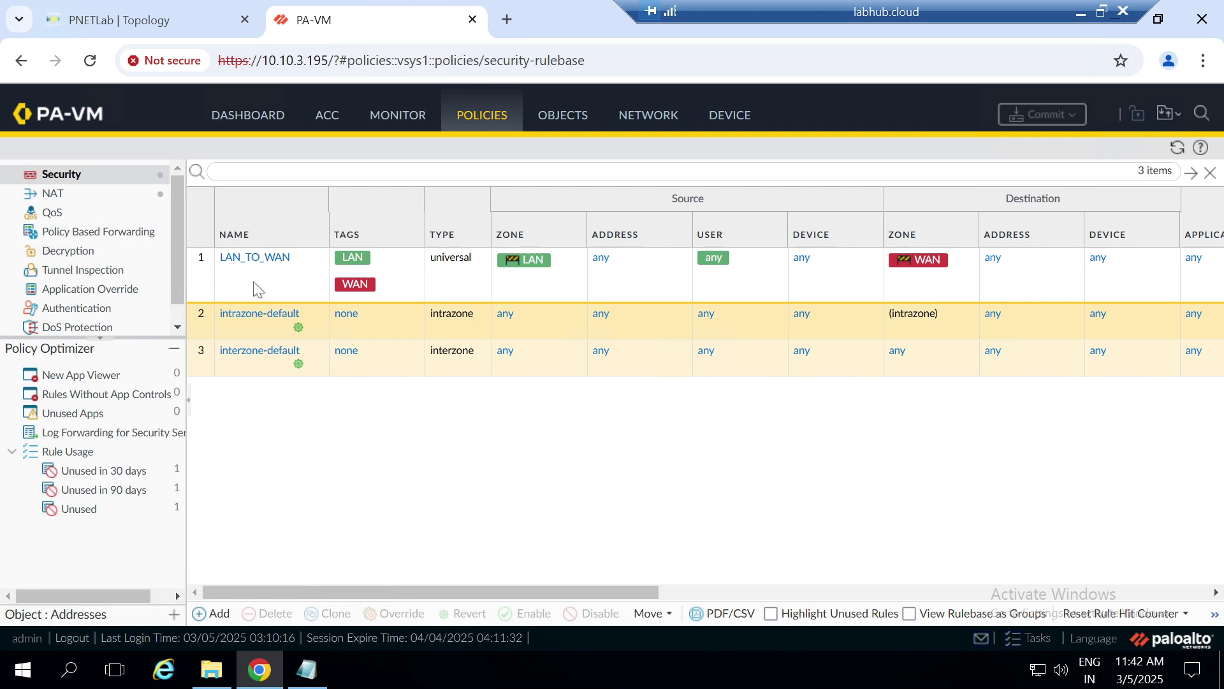
pyautogui.click(214, 615)
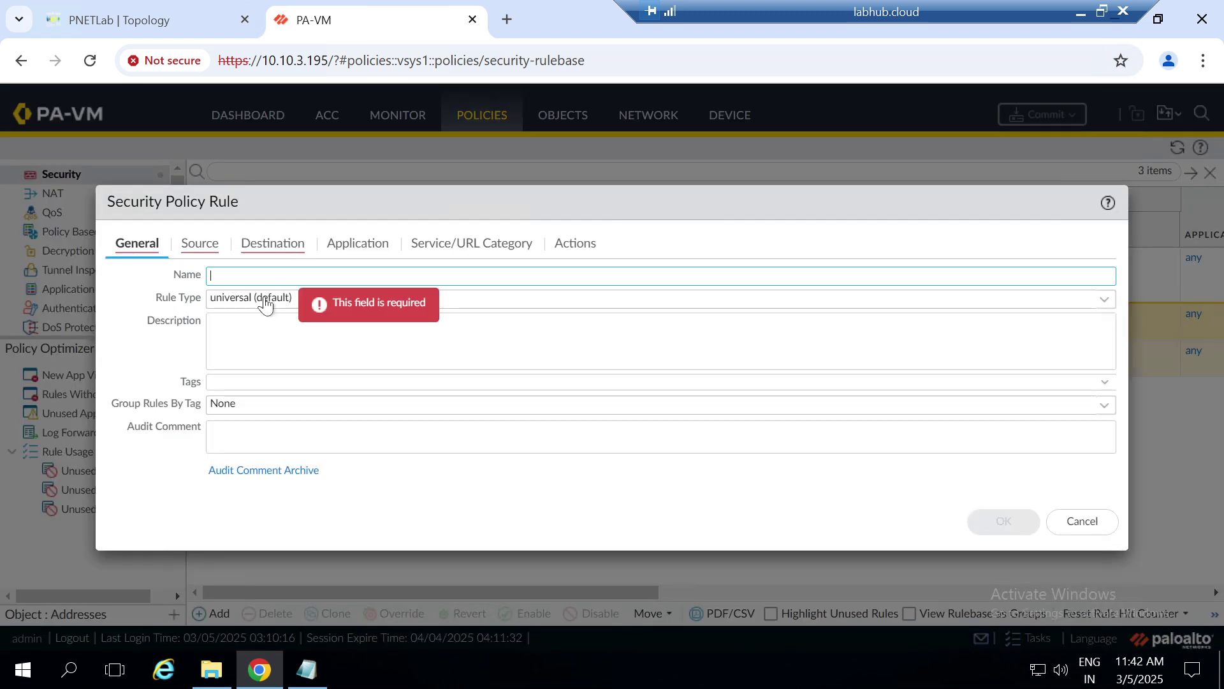
pyautogui.write('LAN')
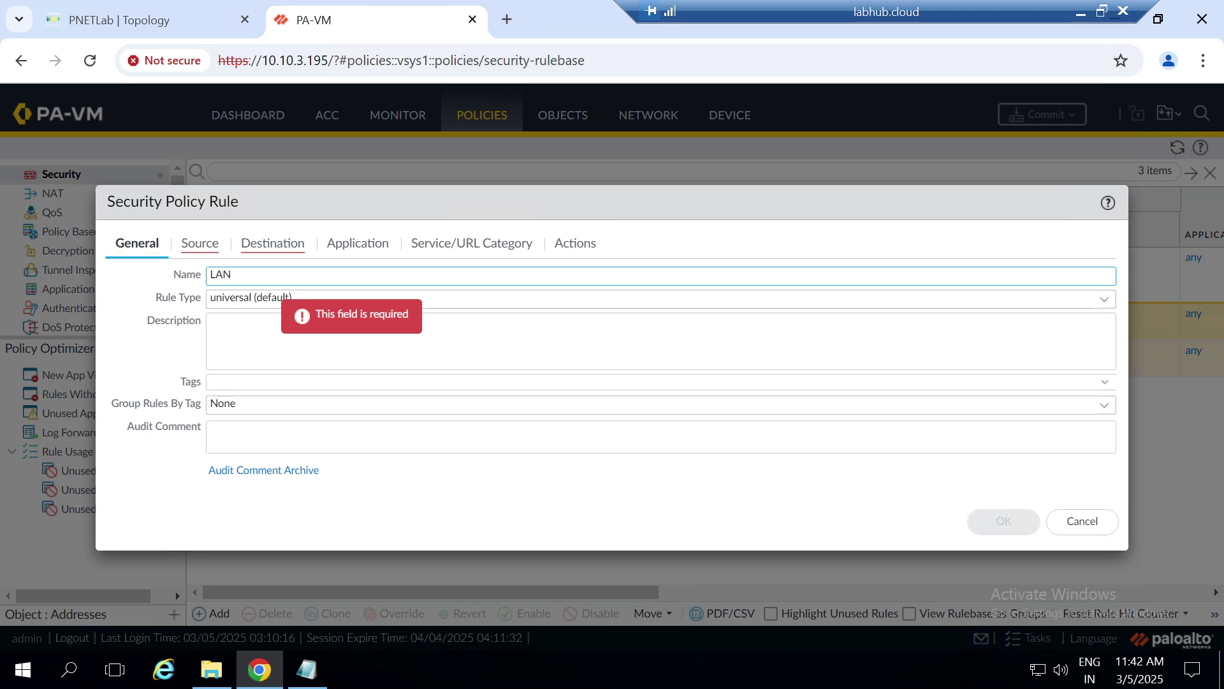
pyautogui.write('_TO')
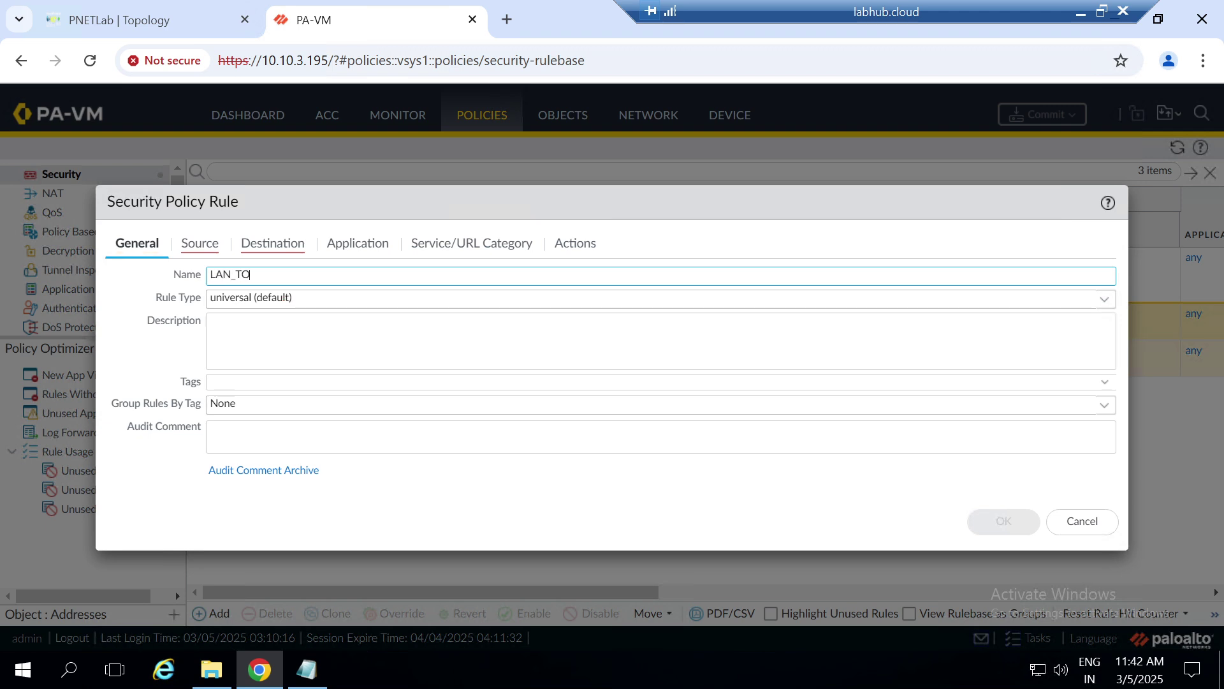
pyautogui.write('_DMZ')
pyautogui.click(1104, 387)
pyautogui.click(277, 431)
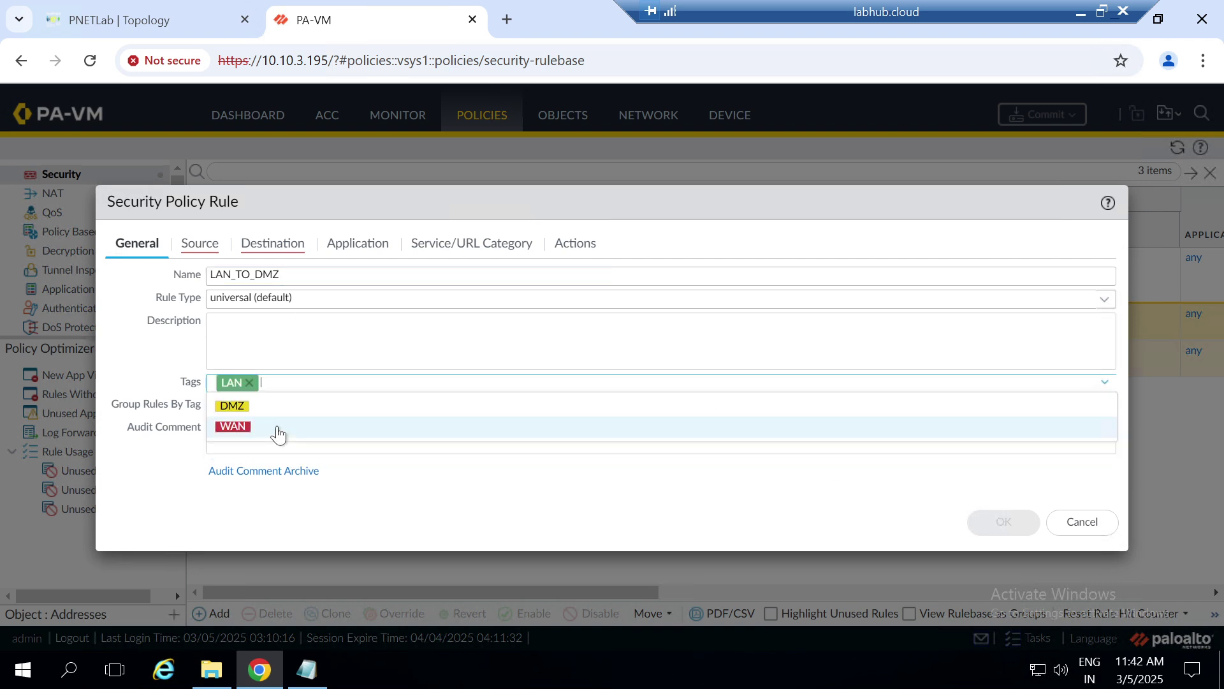
pyautogui.click(232, 410)
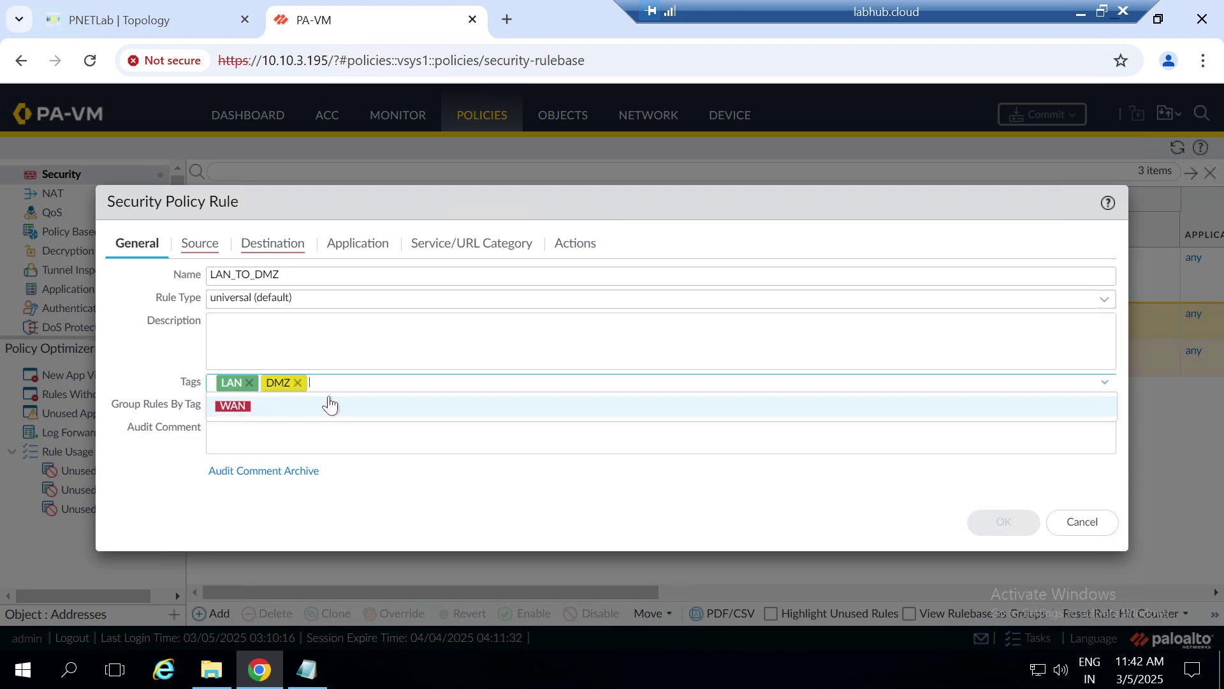
# Set the LAN_TO_DMZ rule's source zone to LAN and its destination zone to DMZ
pyautogui.click(191, 244)
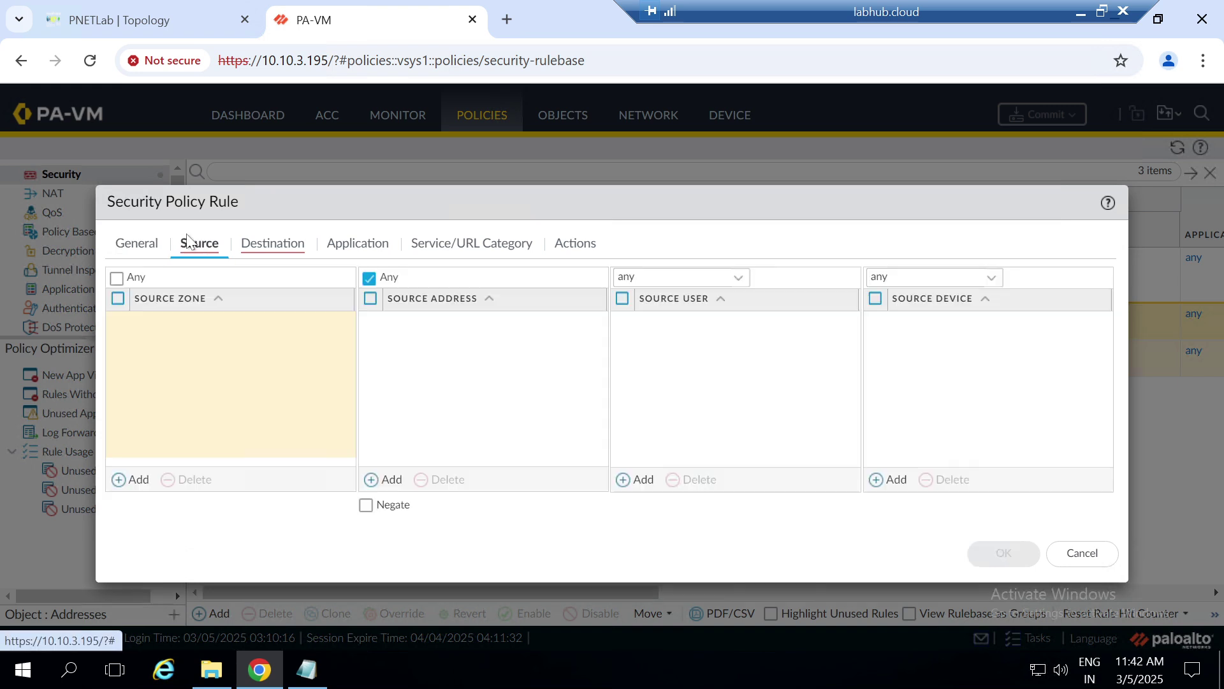
pyautogui.click(131, 480)
pyautogui.click(166, 371)
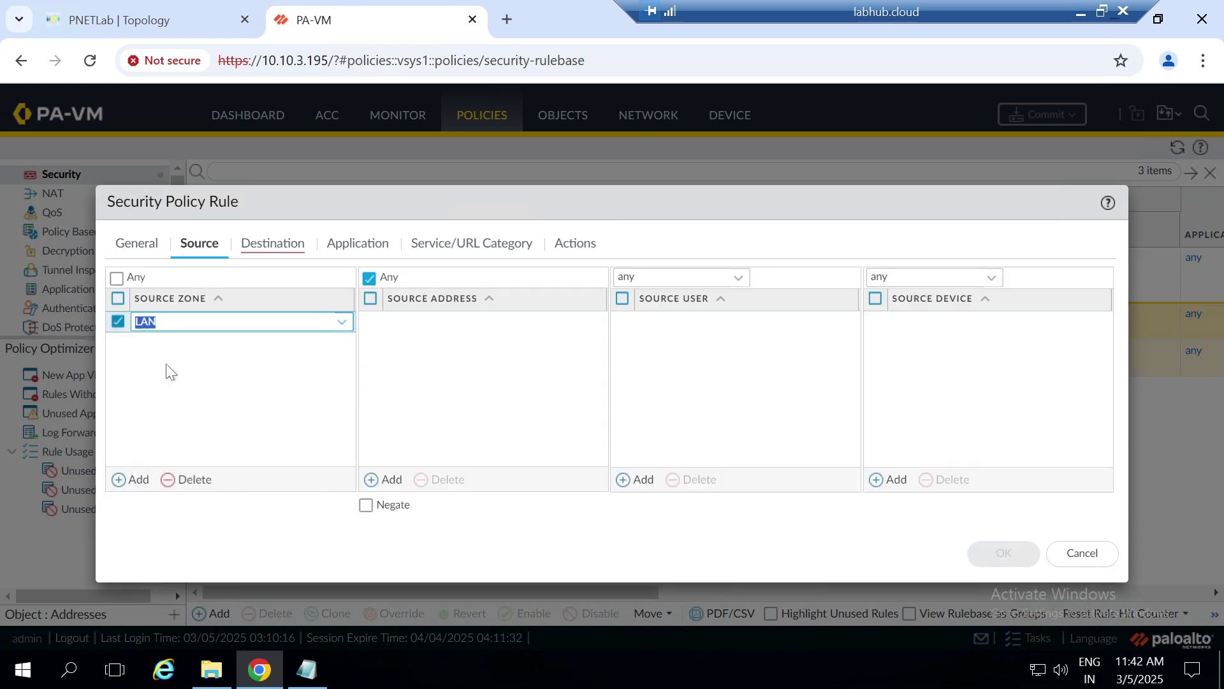
pyautogui.click(289, 248)
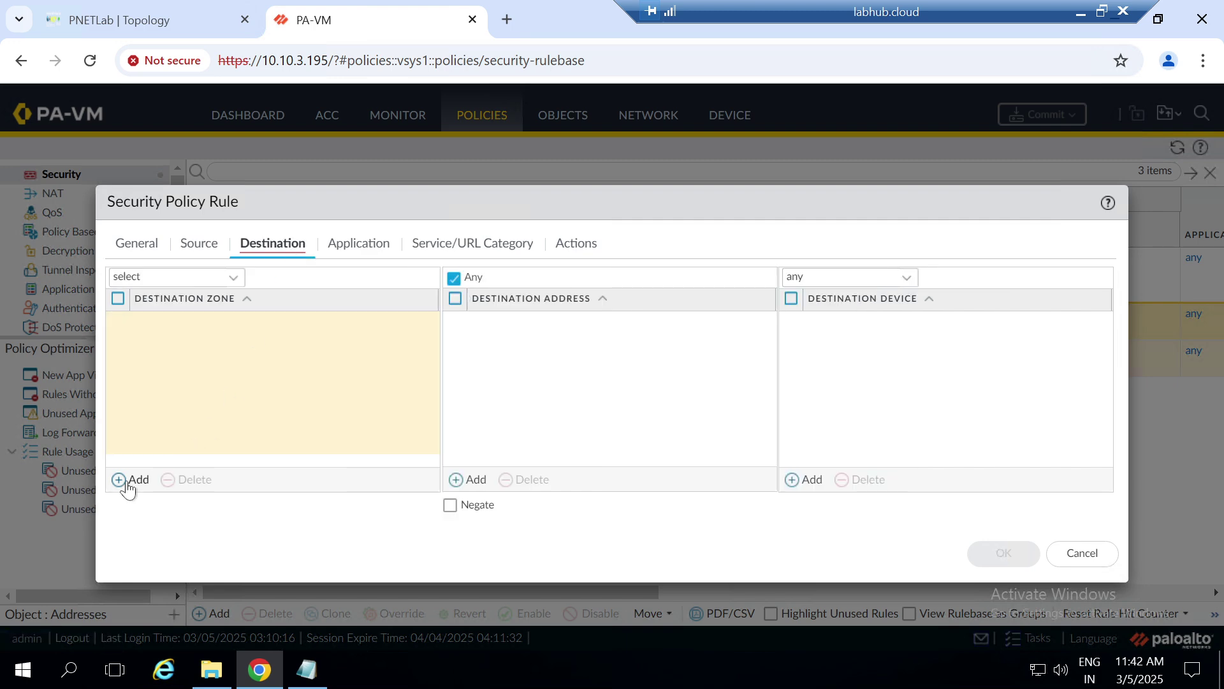
pyautogui.click(131, 480)
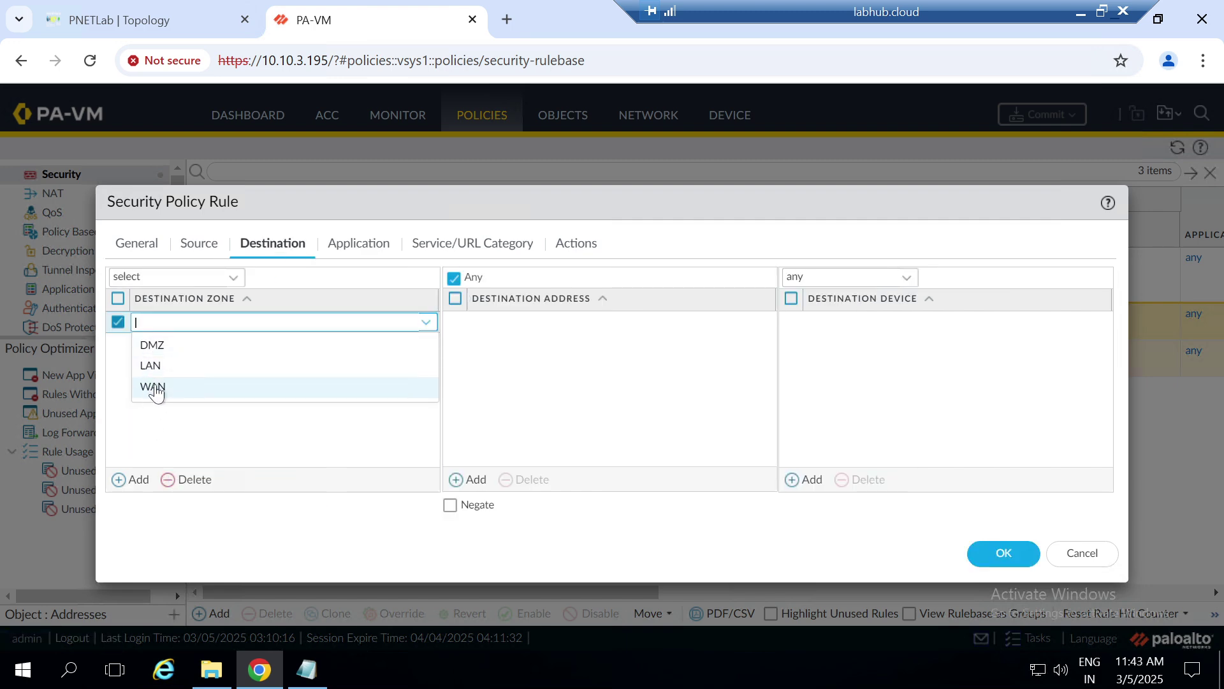
pyautogui.click(167, 345)
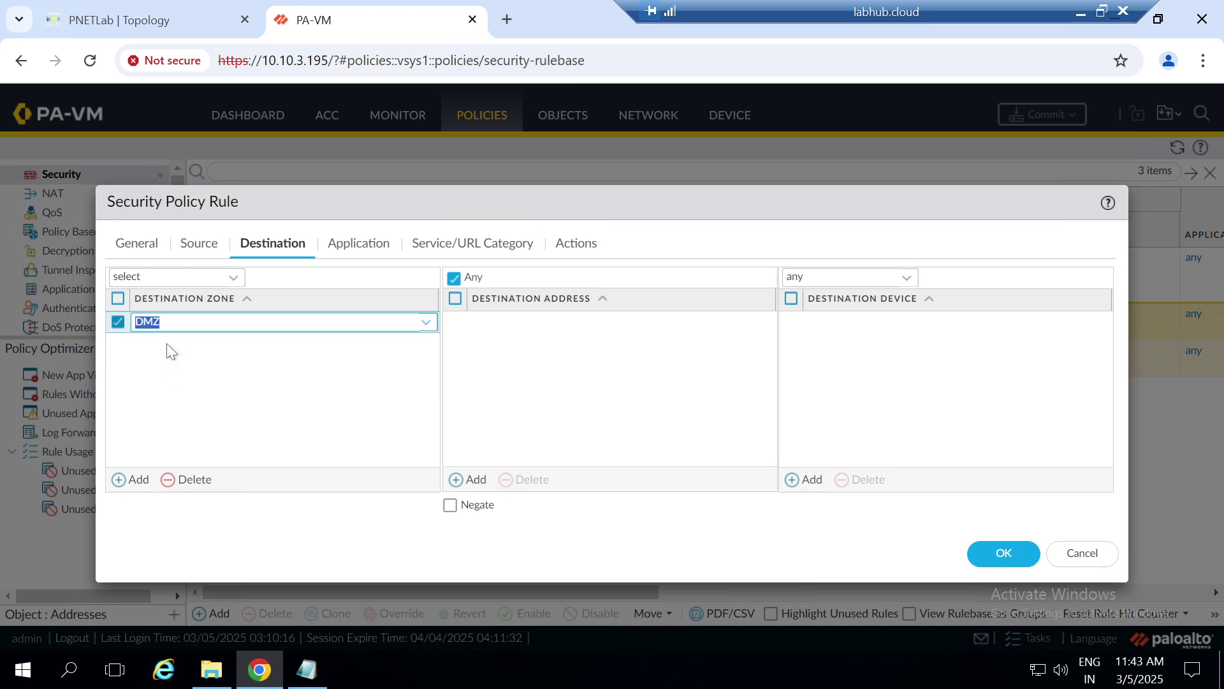
# Save the LAN_TO_DMZ rule with the application-default service and the Allow action, and commit all changes
pyautogui.click(358, 248)
pyautogui.click(443, 246)
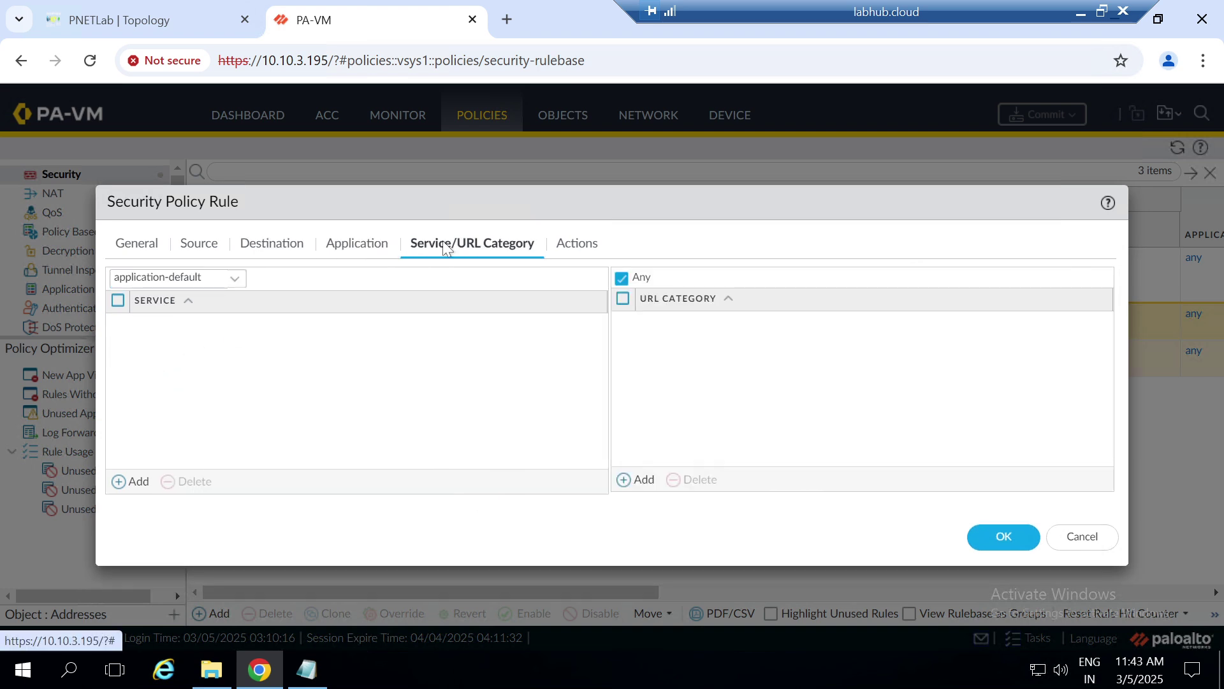
pyautogui.click(574, 249)
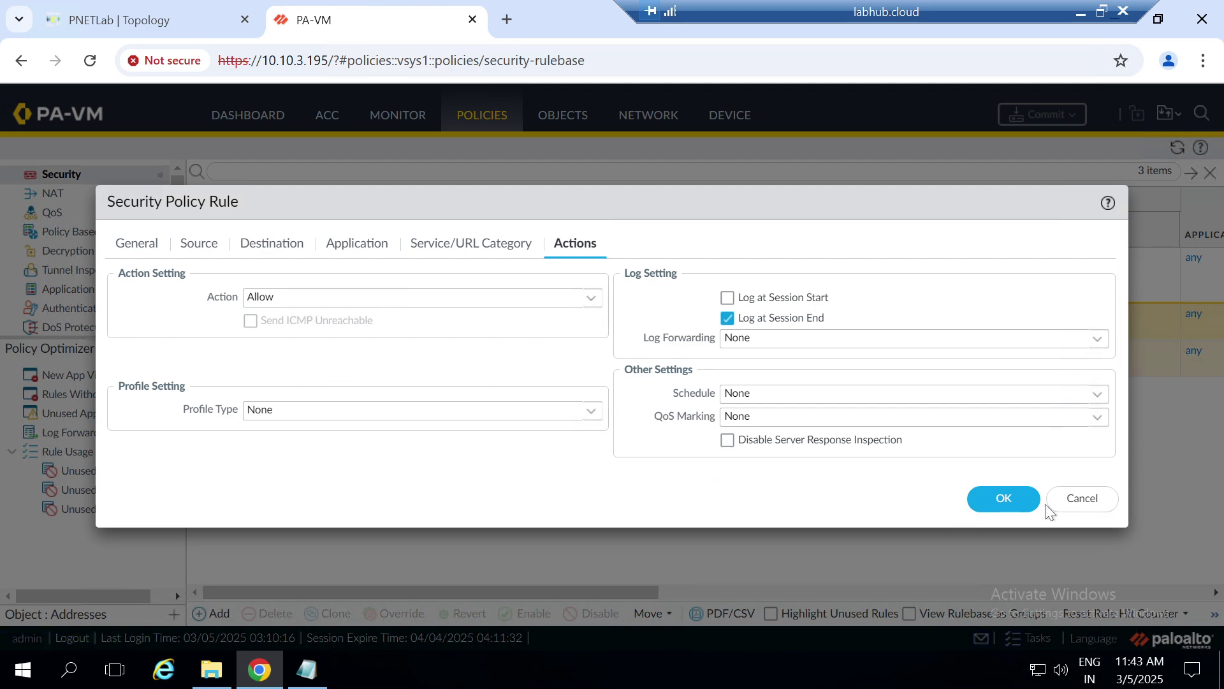
pyautogui.click(1004, 498)
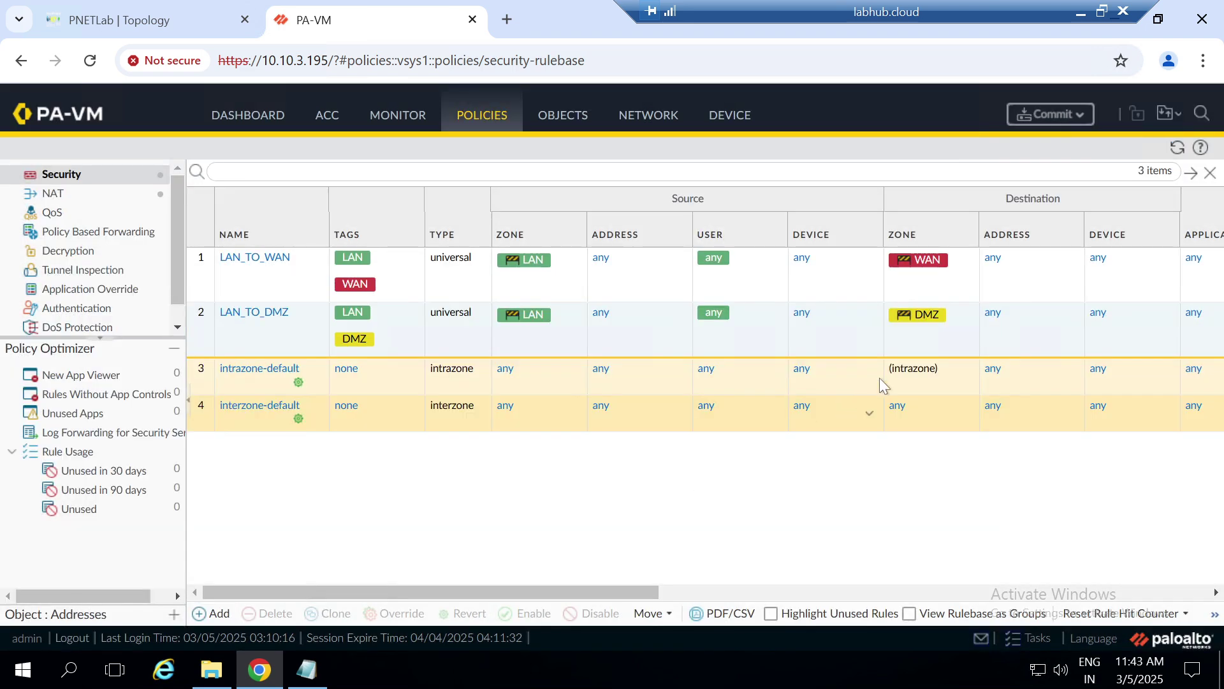
pyautogui.click(1052, 114)
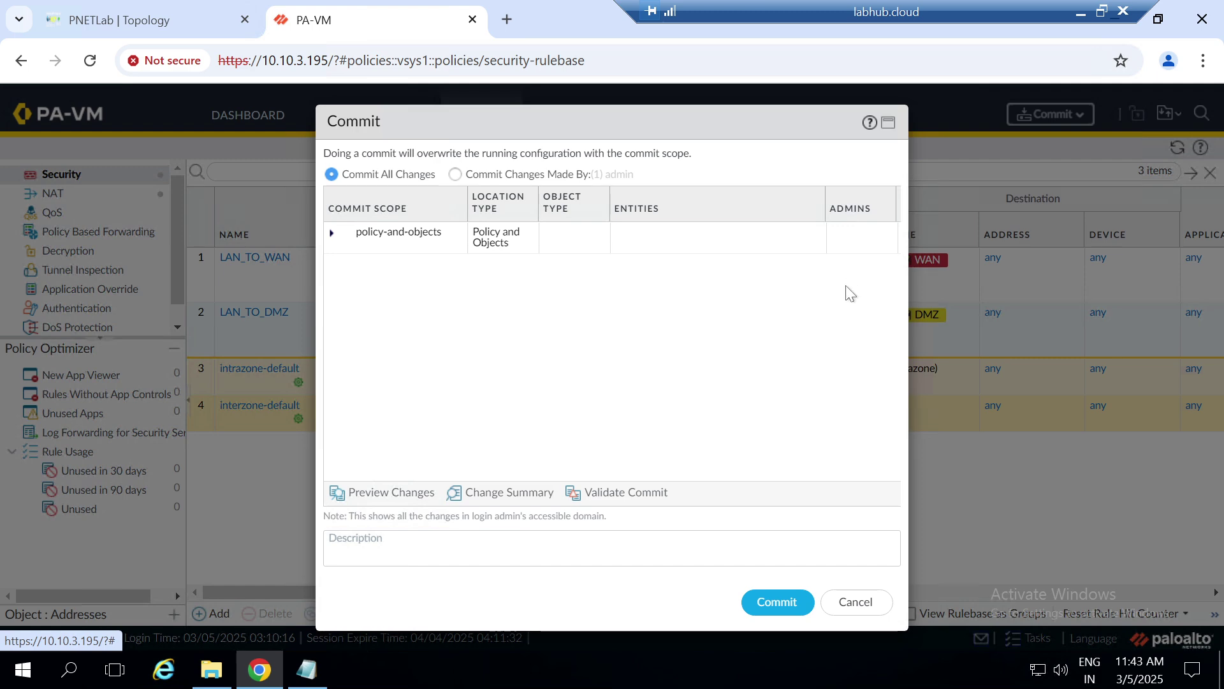
pyautogui.click(761, 602)
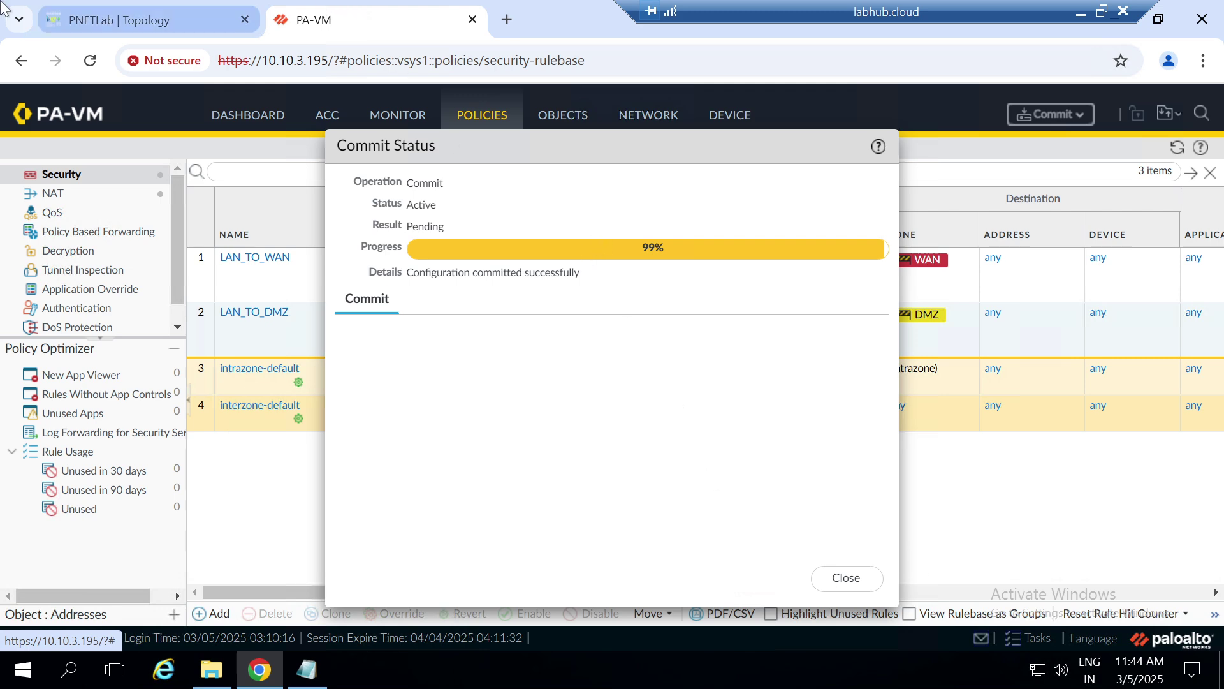
# Switch to the PNETLab topology and repeat the ping to 10.1.1.10 from LAN_PC1
pyautogui.click(176, 9)
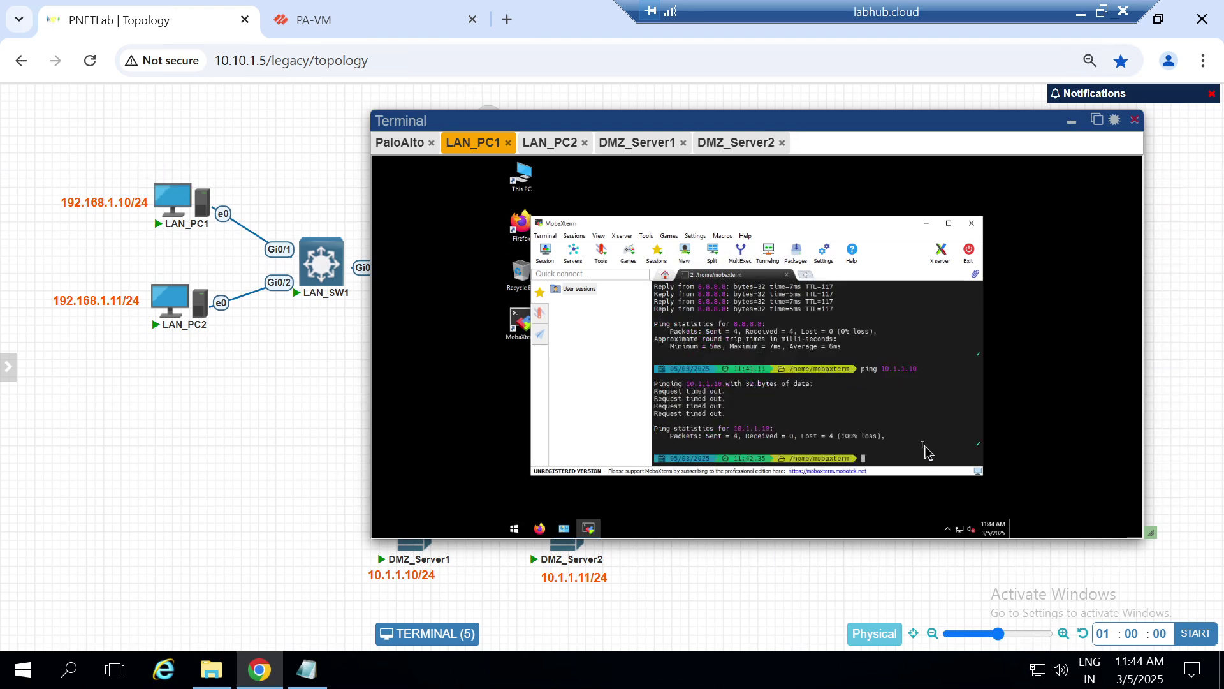
pyautogui.press('Up')
pyautogui.press('Return')
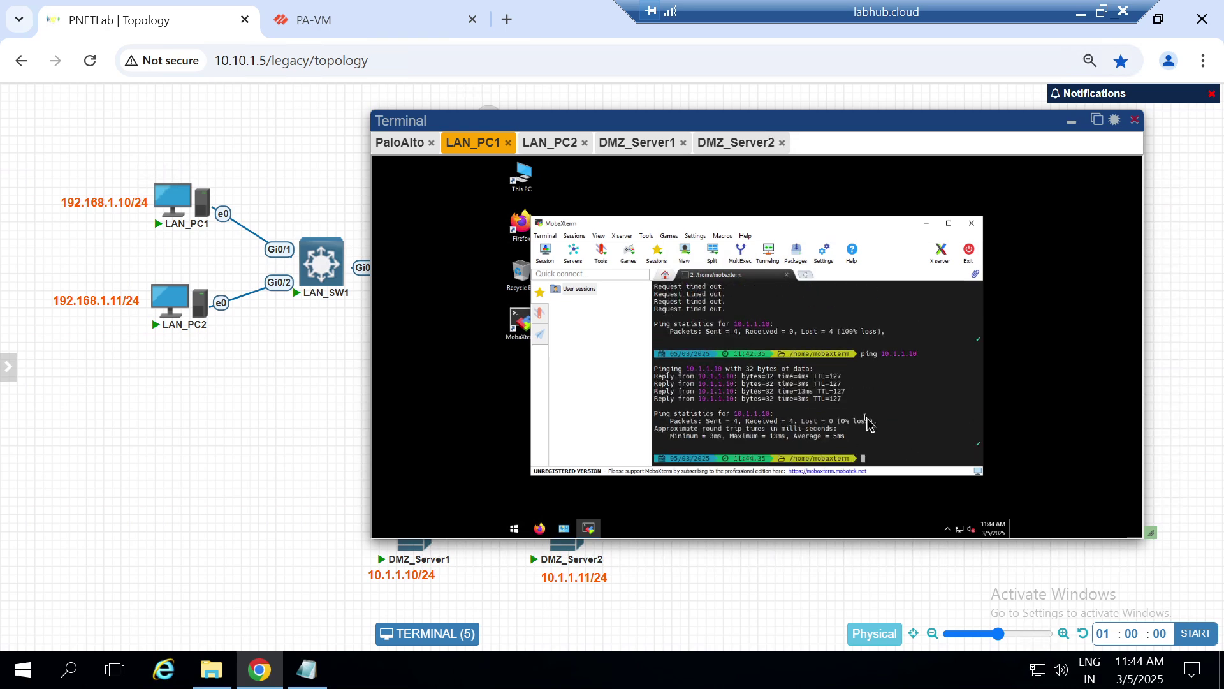
# Minimize the Terminal window over the topology and leave the remote desktop session for the local desktop
pyautogui.moveTo(51, 233)
pyautogui.click(1072, 123)
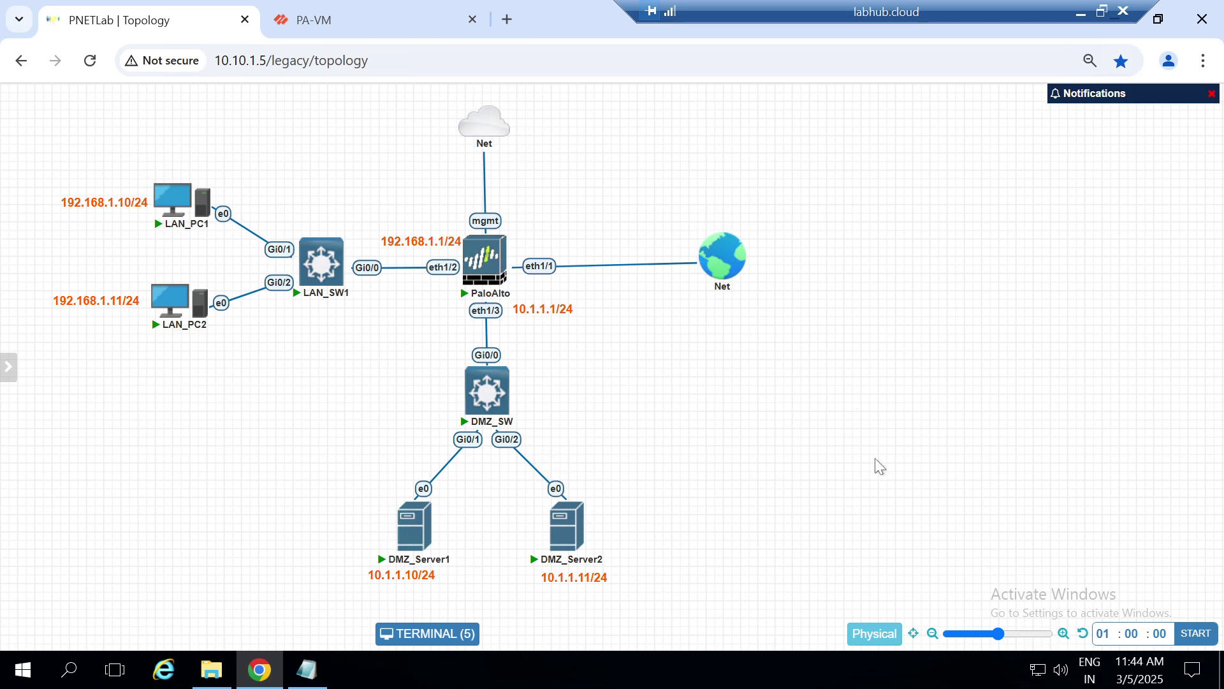
pyautogui.click(1102, 12)
pyautogui.click(1112, 15)
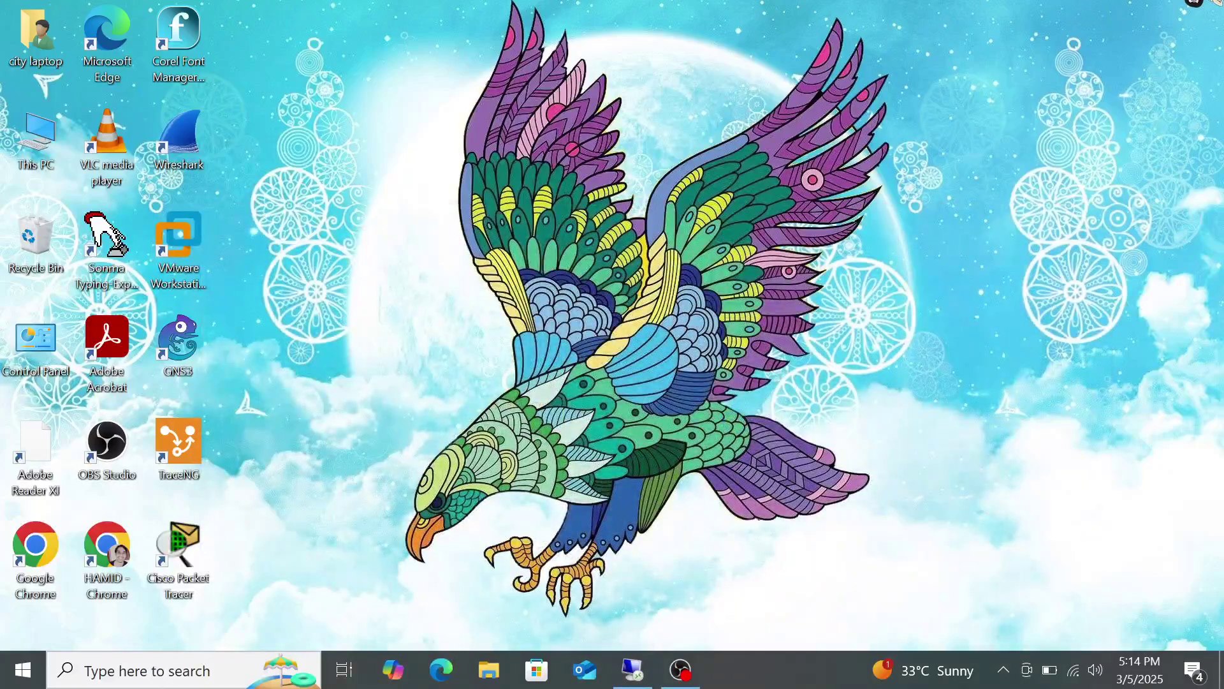